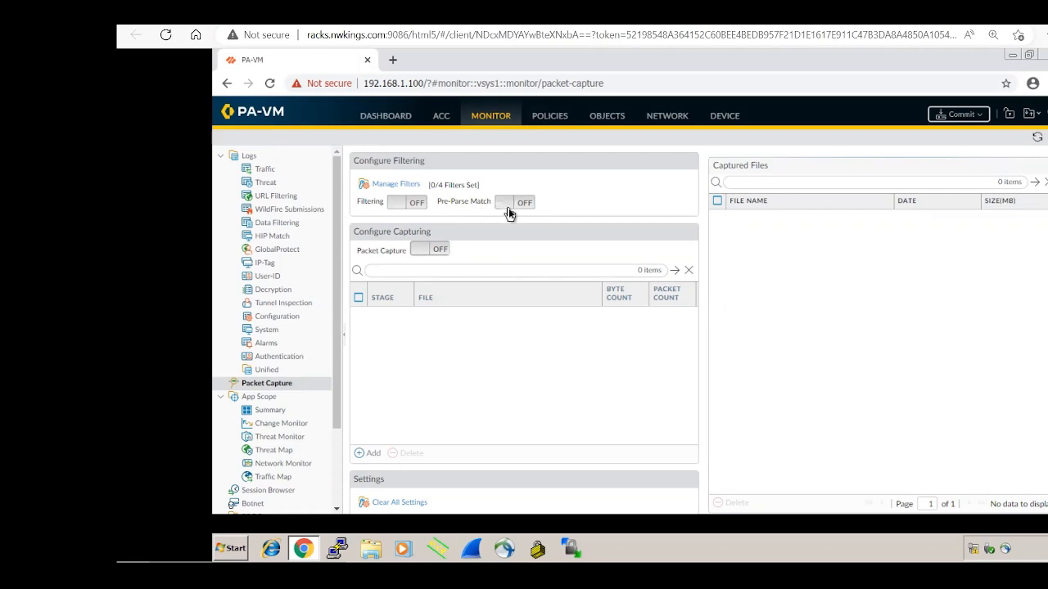
Step: Turn packet Filtering on and add a new capture filter row with ID 1
left_click(395, 204)
left_click(396, 186)
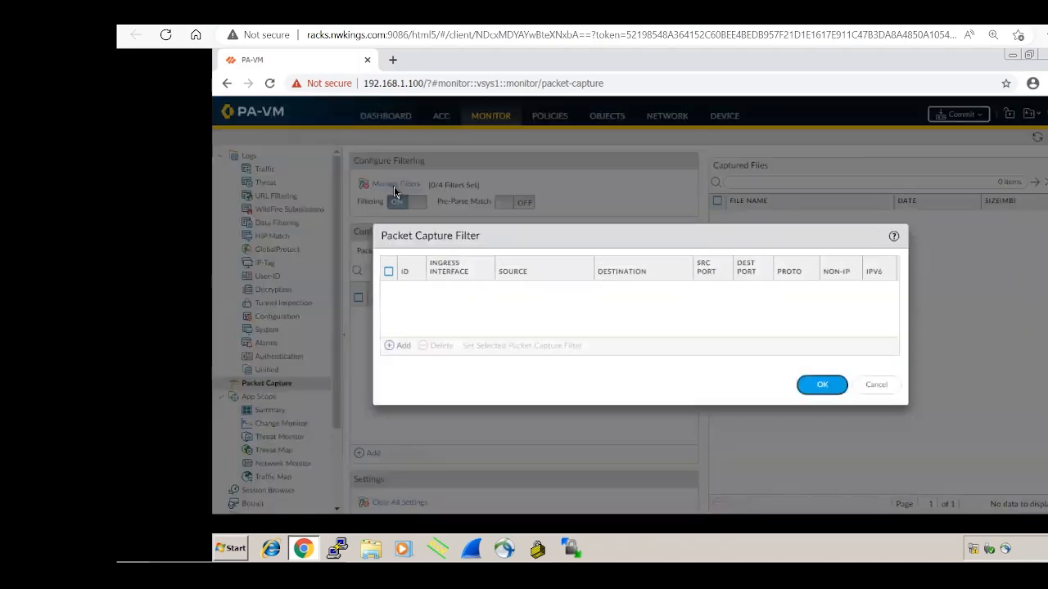
left_click(392, 349)
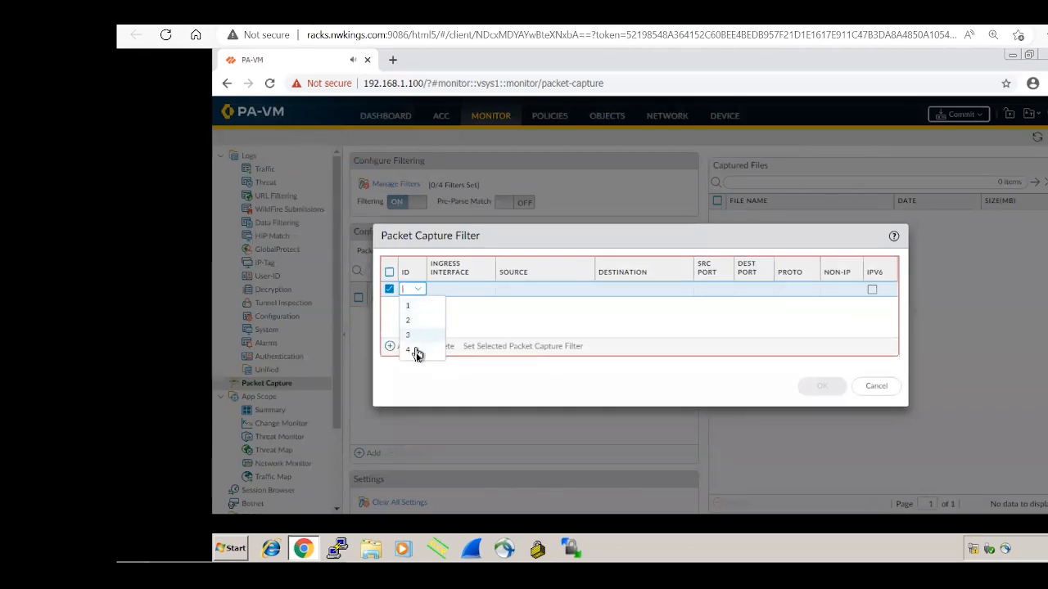
left_click(412, 309)
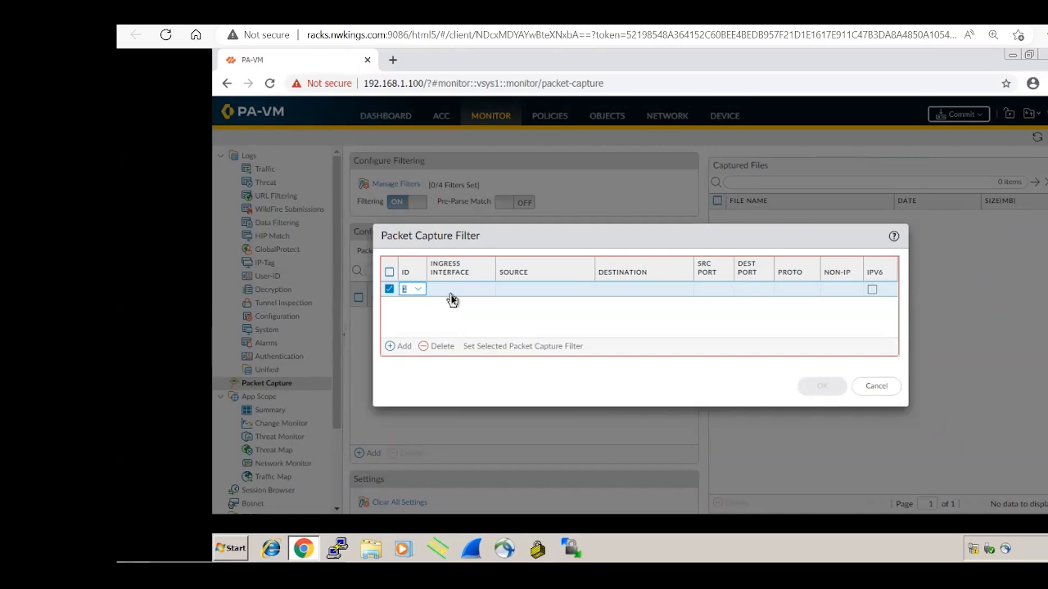
Step: Pen-sketch ingress and egress arcs, arrows and labels around the FW circle on slide 7
key("alt+Tab")
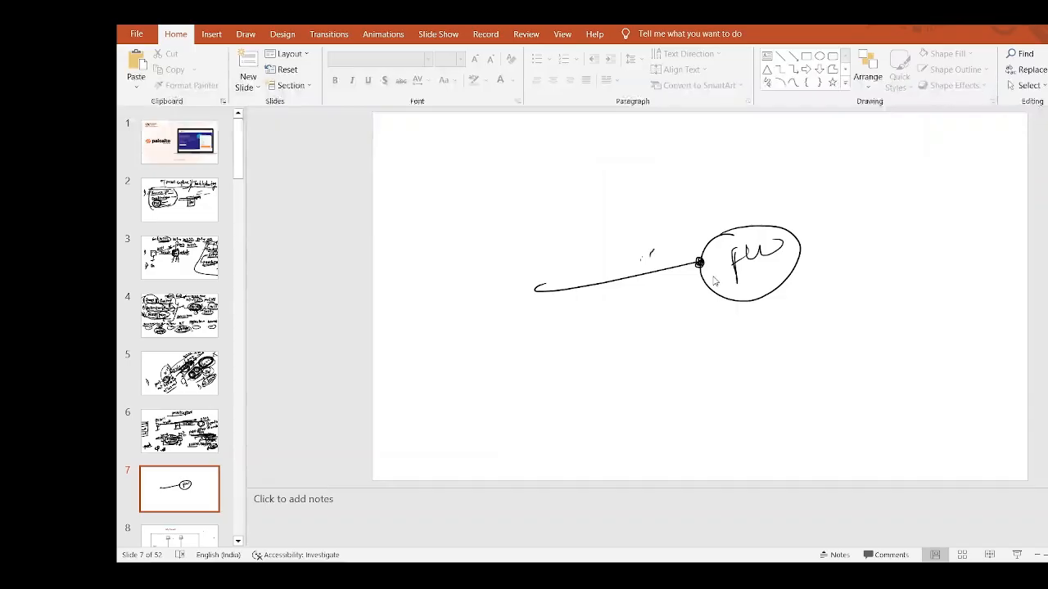
mouse_move(652, 254)
left_mouse_down()
mouse_move(668, 243)
mouse_move(710, 258)
left_mouse_up()
mouse_move(652, 230)
left_mouse_down()
mouse_move(653, 242)
mouse_move(663, 230)
mouse_move(673, 238)
mouse_move(713, 202)
left_mouse_up()
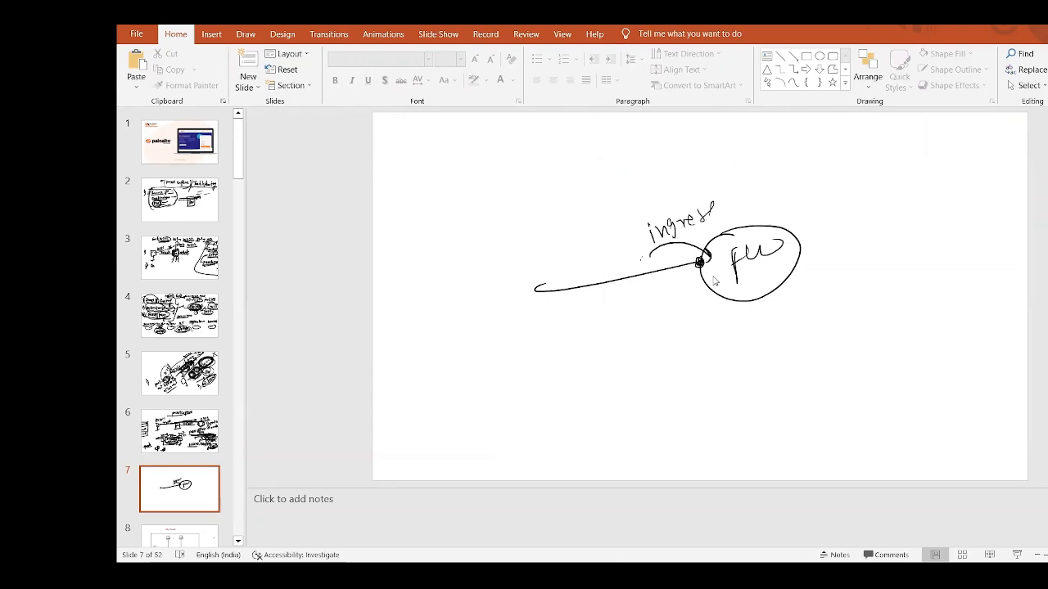
left_click_drag(796, 246, 854, 220)
left_click_drag(841, 250, 865, 234)
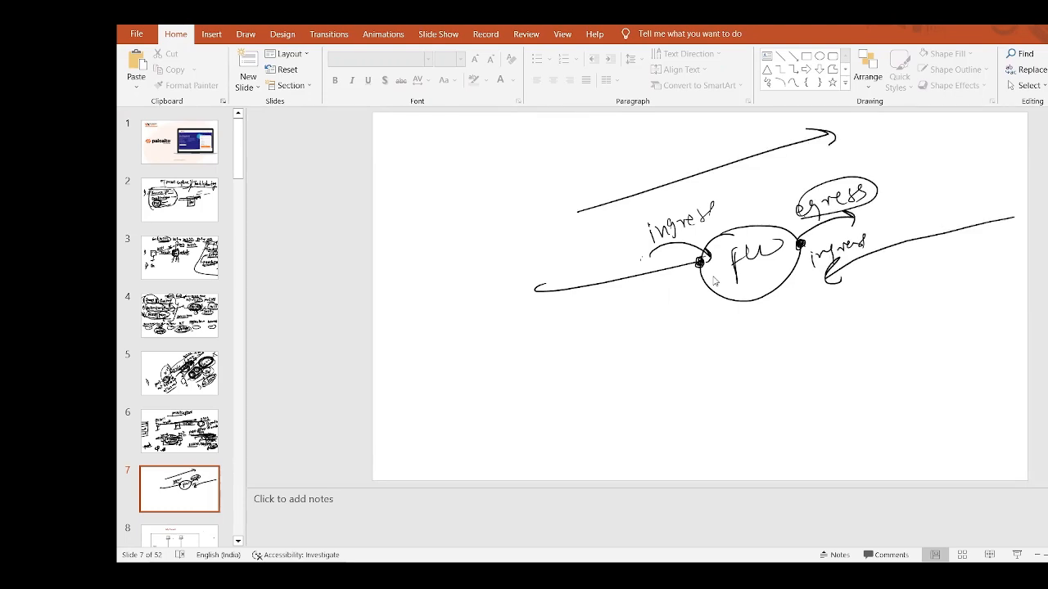
left_click_drag(663, 246, 730, 215)
left_click(635, 532)
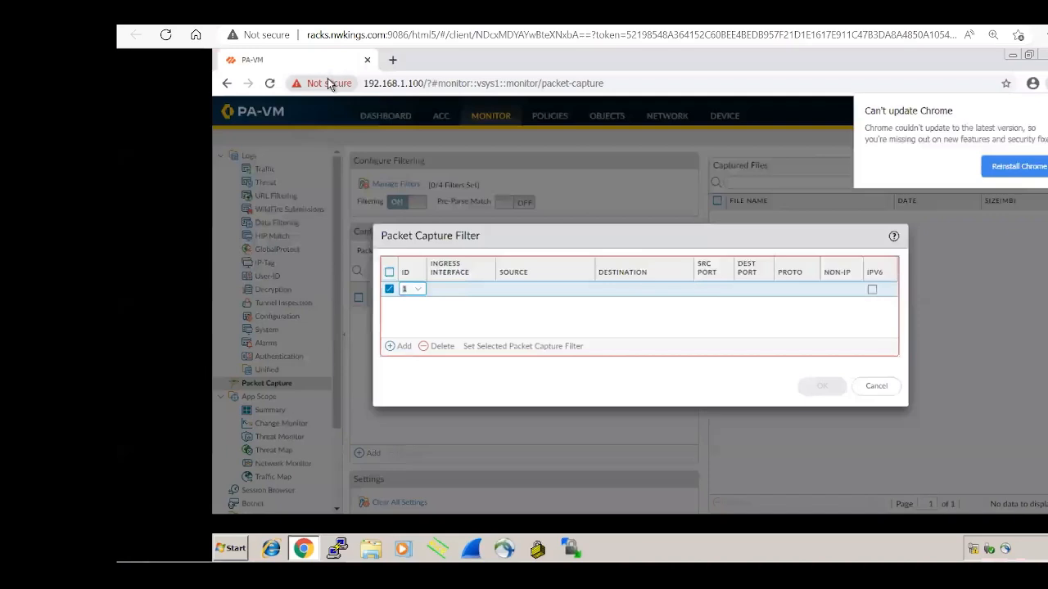
Step: Set filter 1's ingress interface to ethernet1/1 and source to 172.16.1.1
left_click(455, 294)
left_click(464, 321)
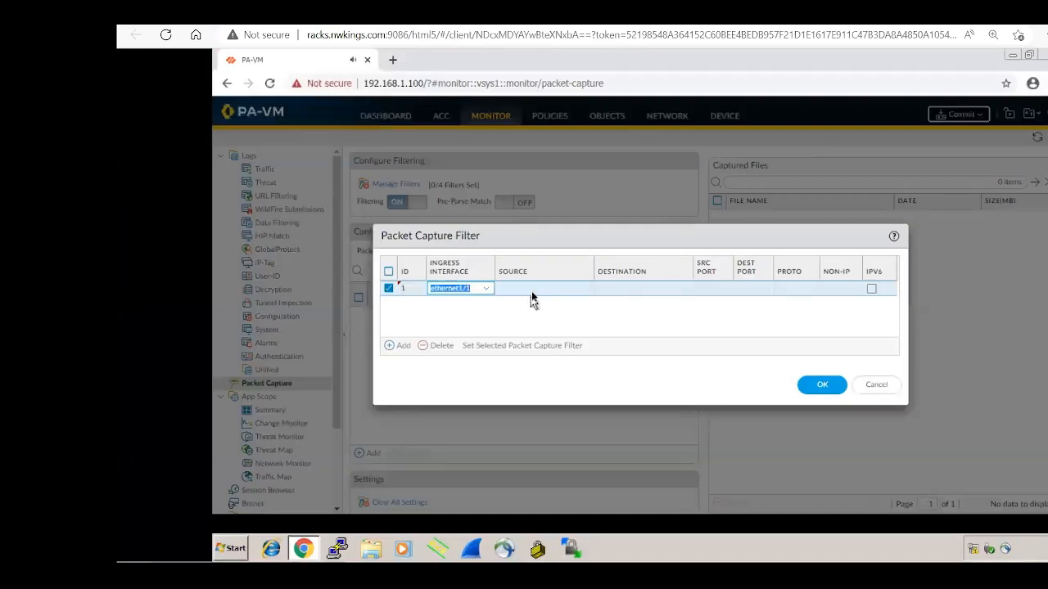
left_click(532, 295)
left_click(532, 291)
type("172.1")
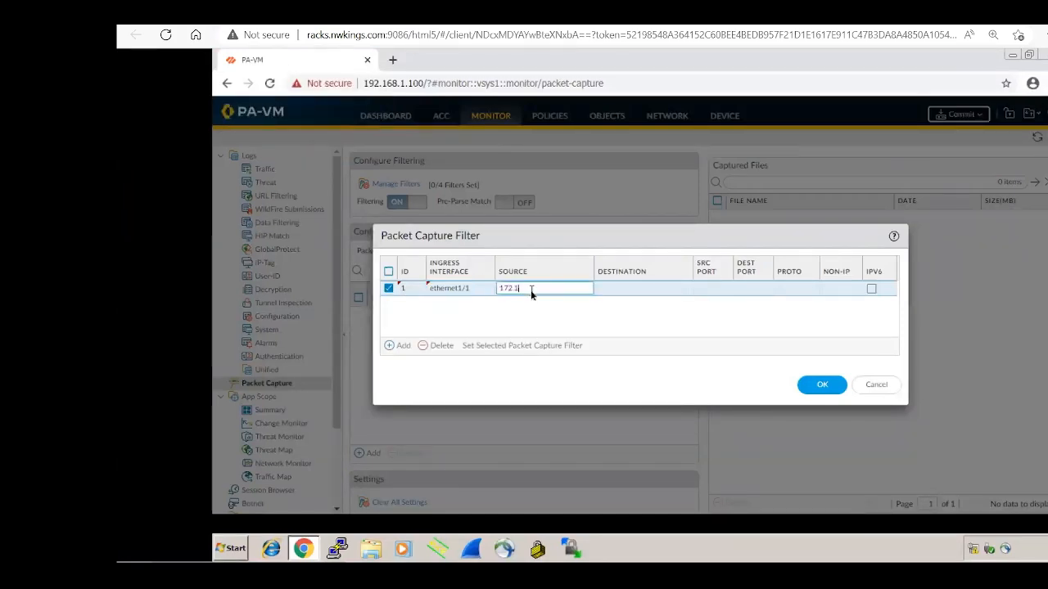
type("6.1.1")
left_click(645, 292)
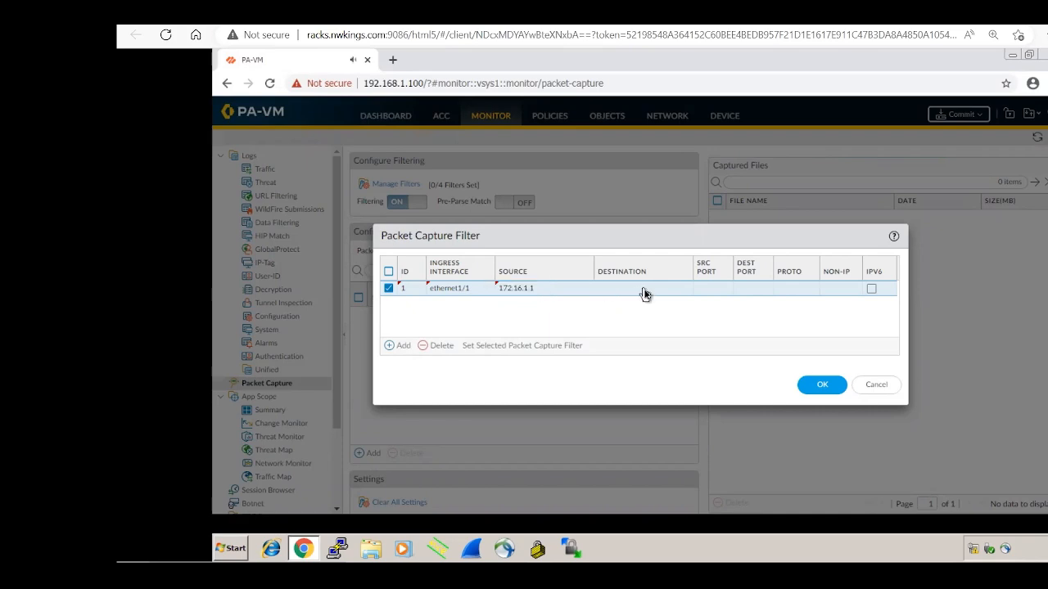
Step: Set filter 1's destination to 8.8.8.8 and destination port to 443
left_click(644, 292)
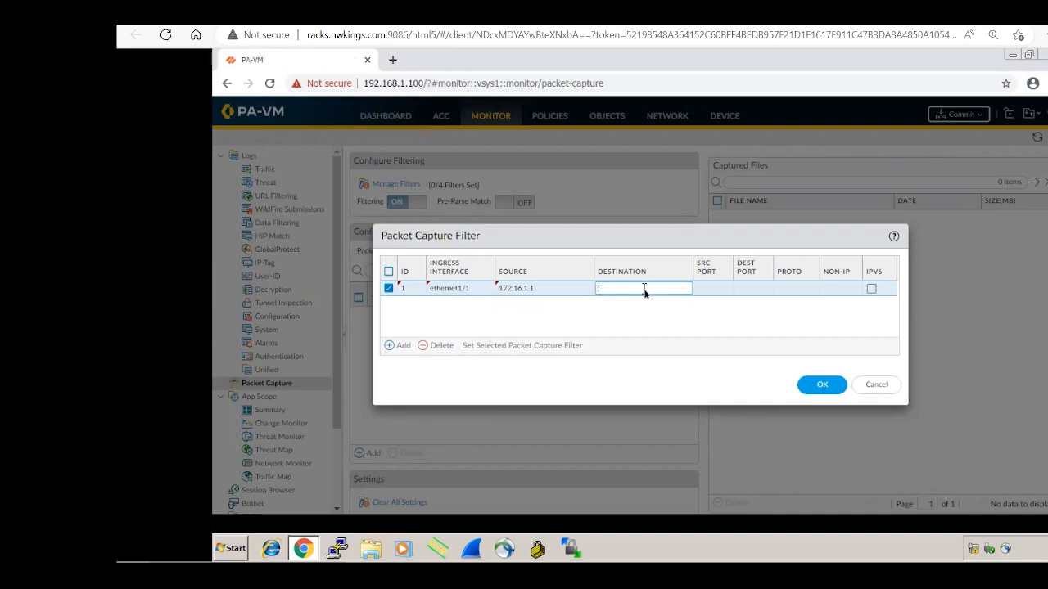
type("8.8.8.8")
left_click(750, 293)
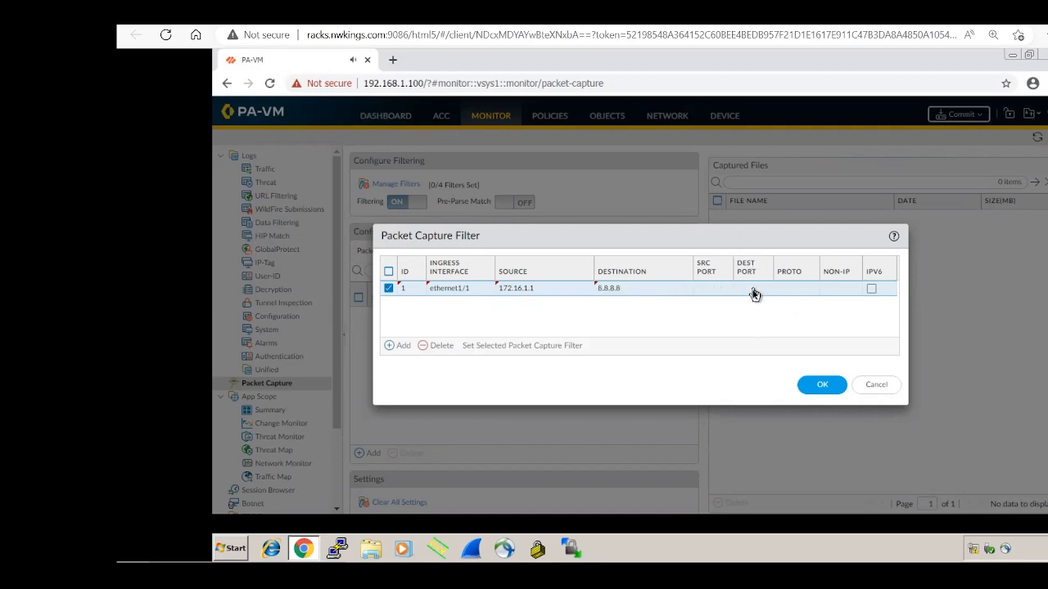
left_click(753, 291)
type("443")
left_click(770, 309)
Step: Delete the empty second filter row, save filter 1, and switch Packet Capture on
left_click(394, 347)
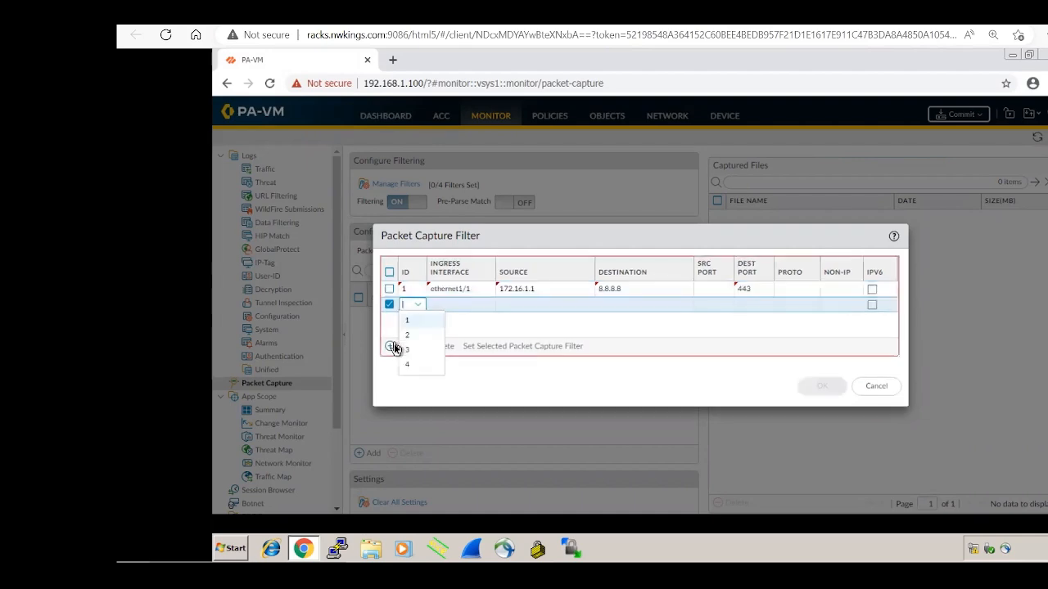
left_click(482, 329)
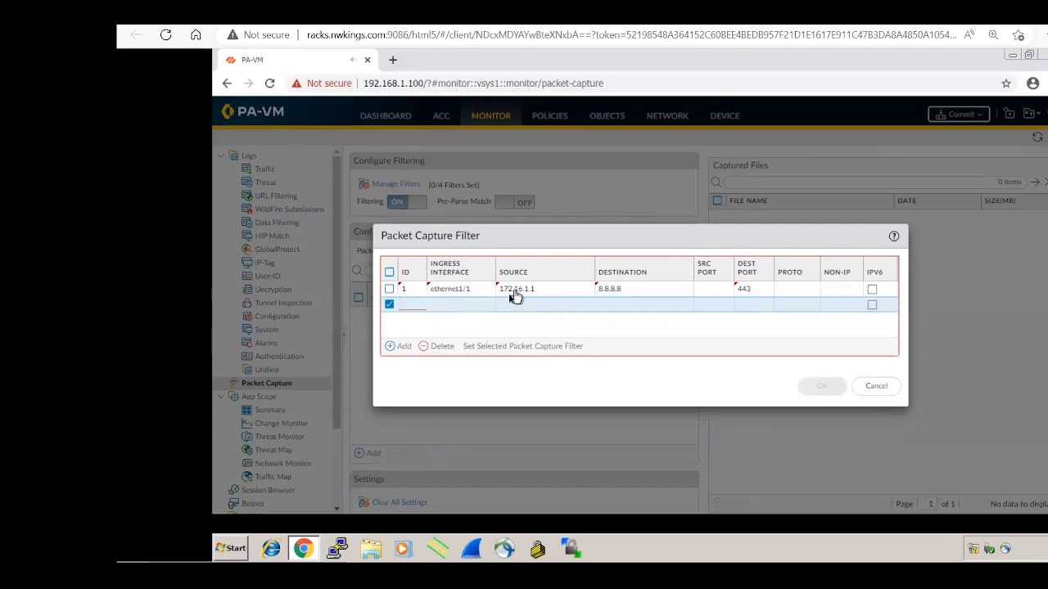
left_click(434, 347)
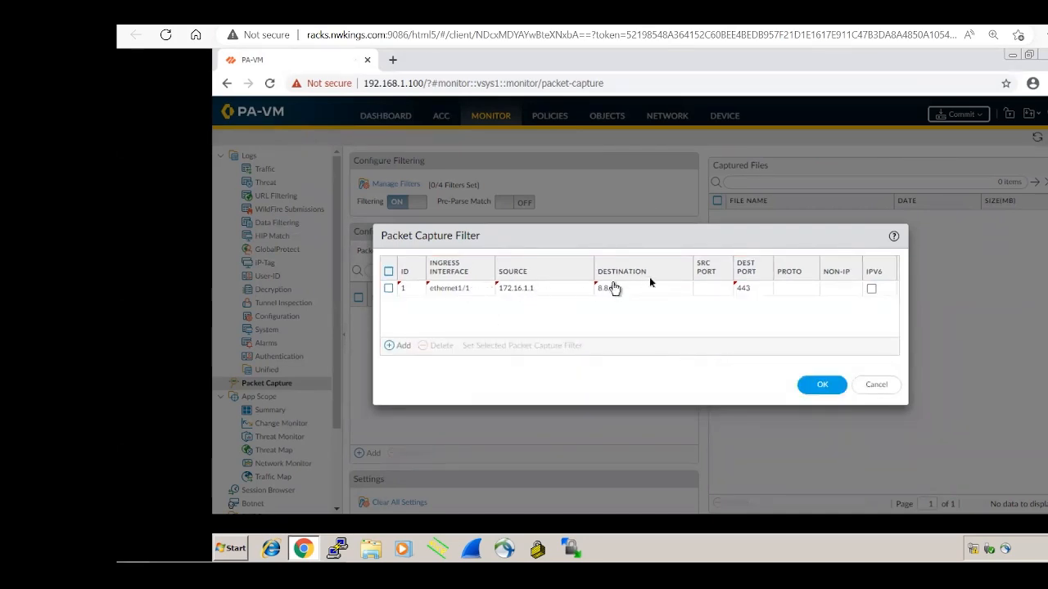
left_click(808, 390)
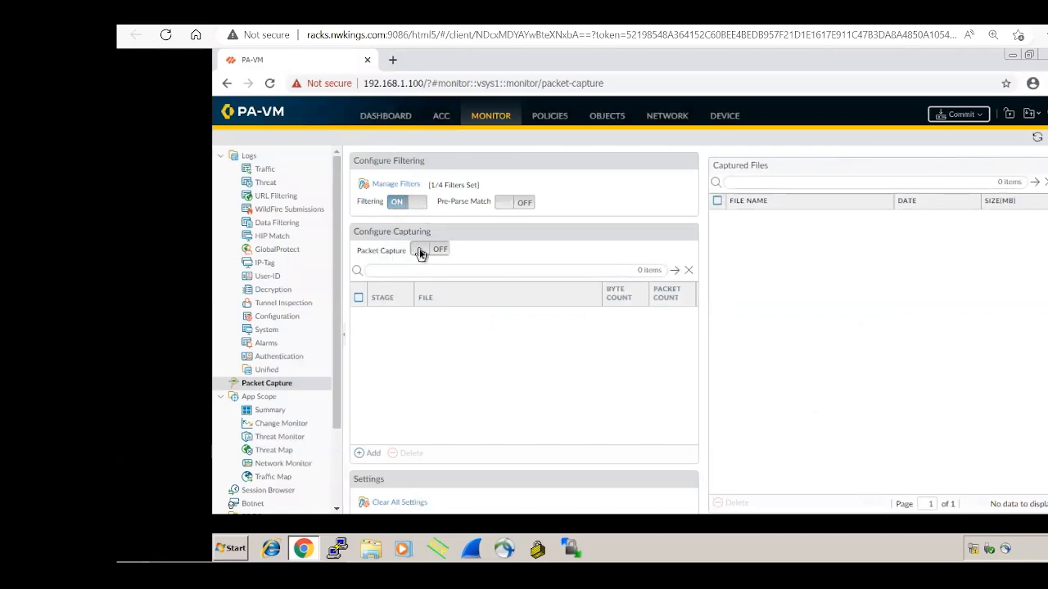
left_click(420, 253)
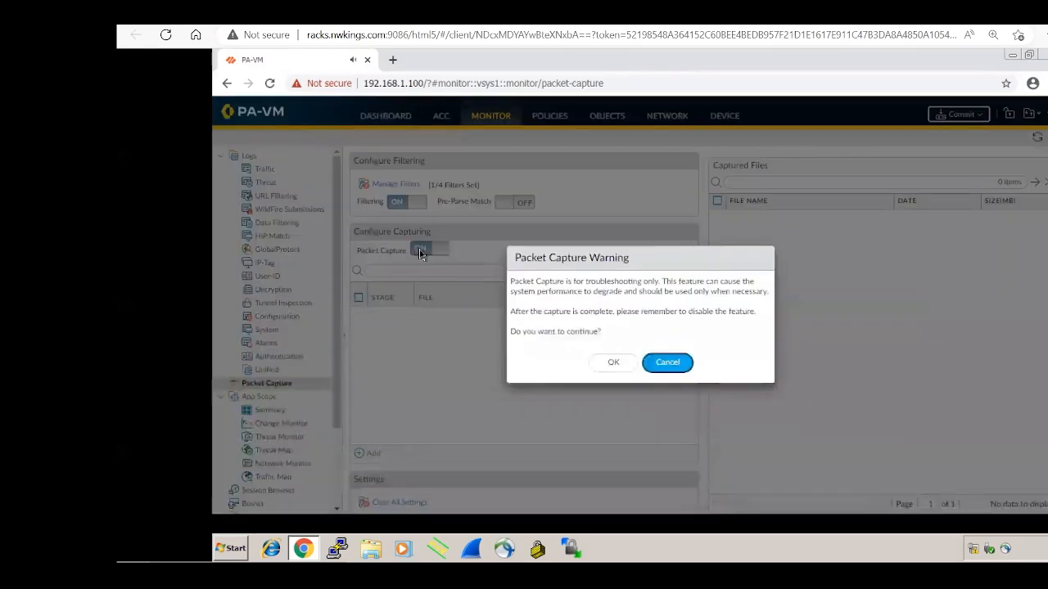
left_click(613, 363)
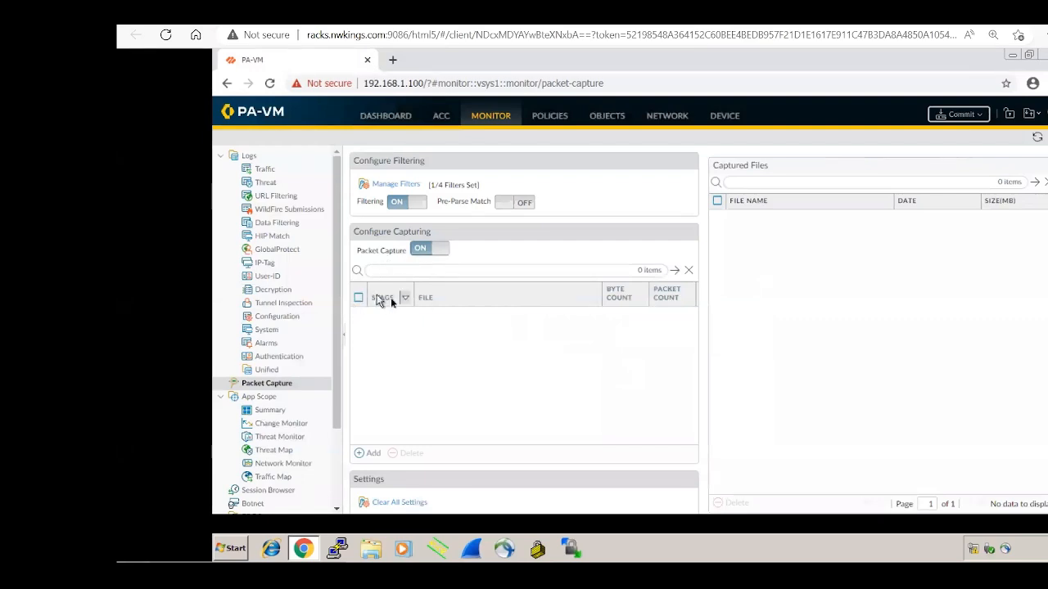
Step: Add a drop capture stage writing to file DP
left_click(363, 454)
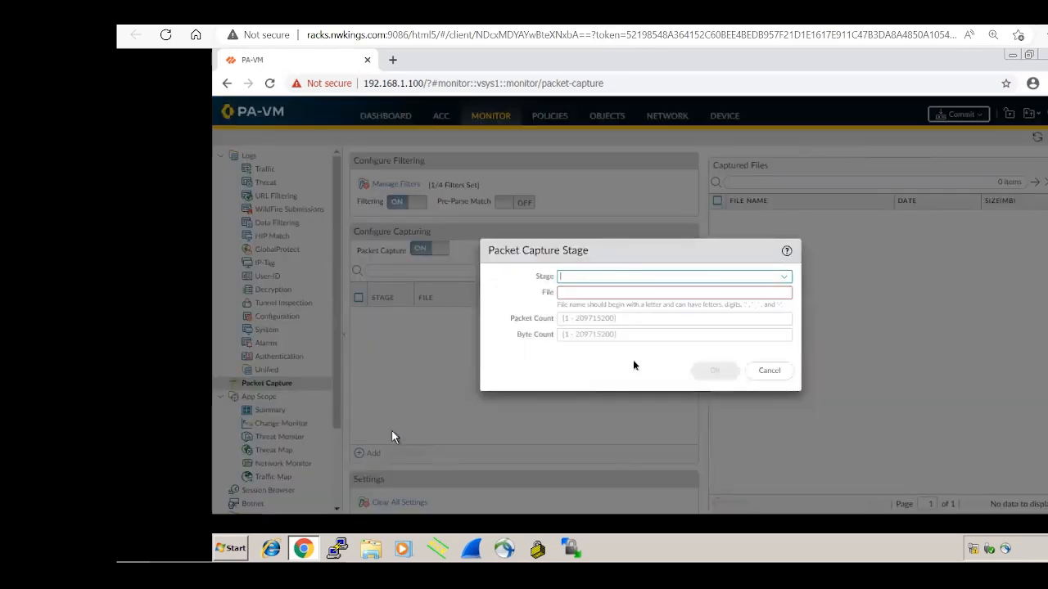
left_click(784, 278)
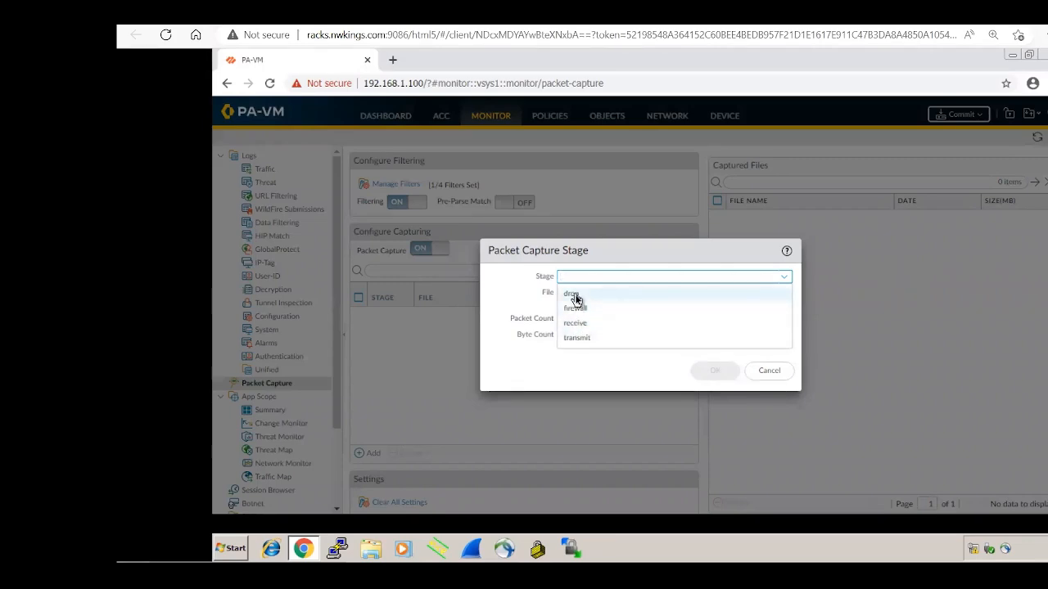
left_click(573, 294)
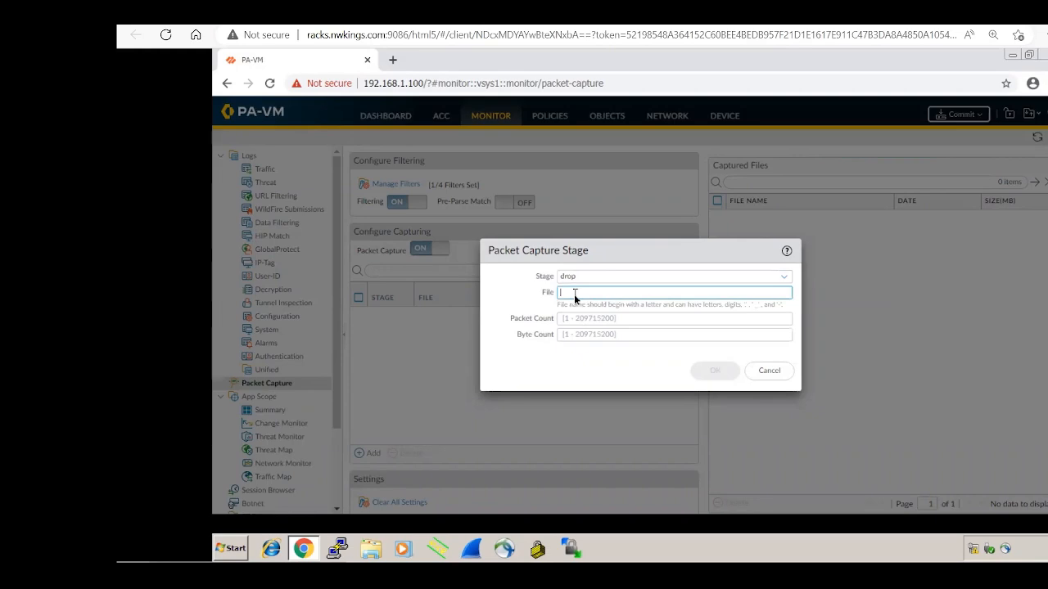
type("DP")
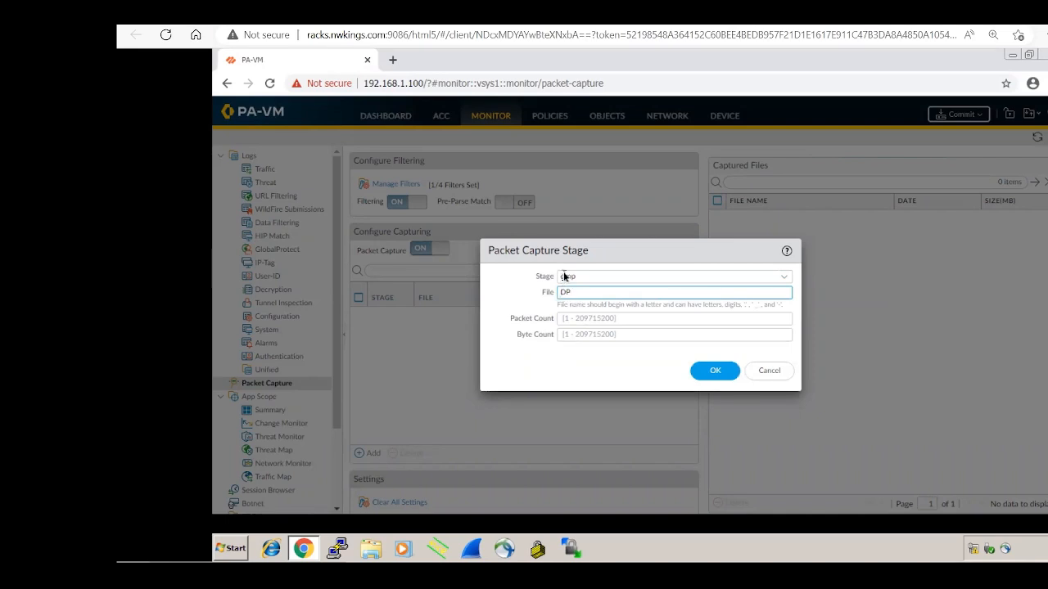
left_click(586, 318)
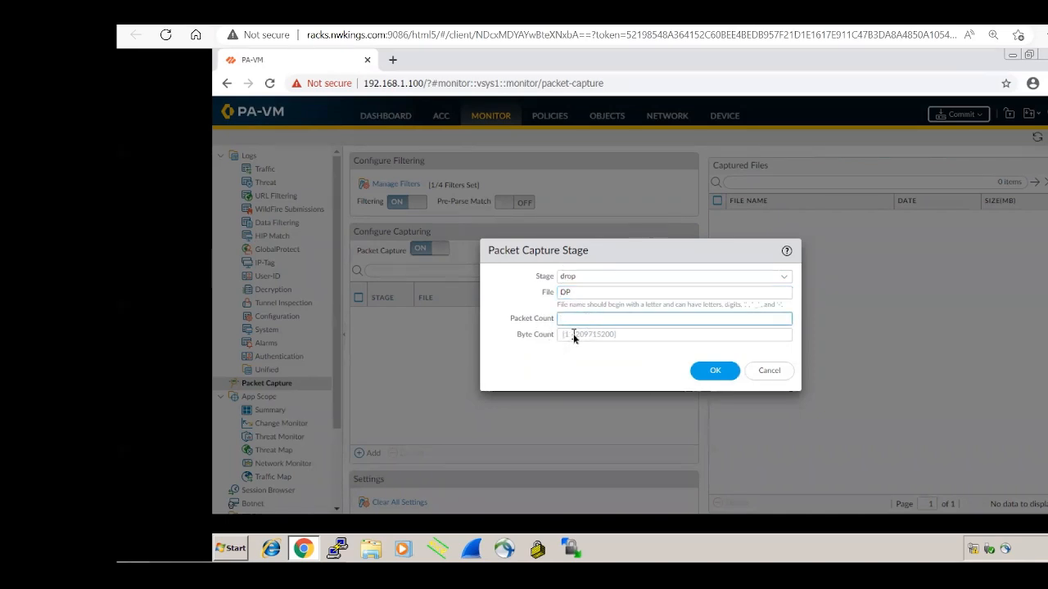
left_click(573, 334)
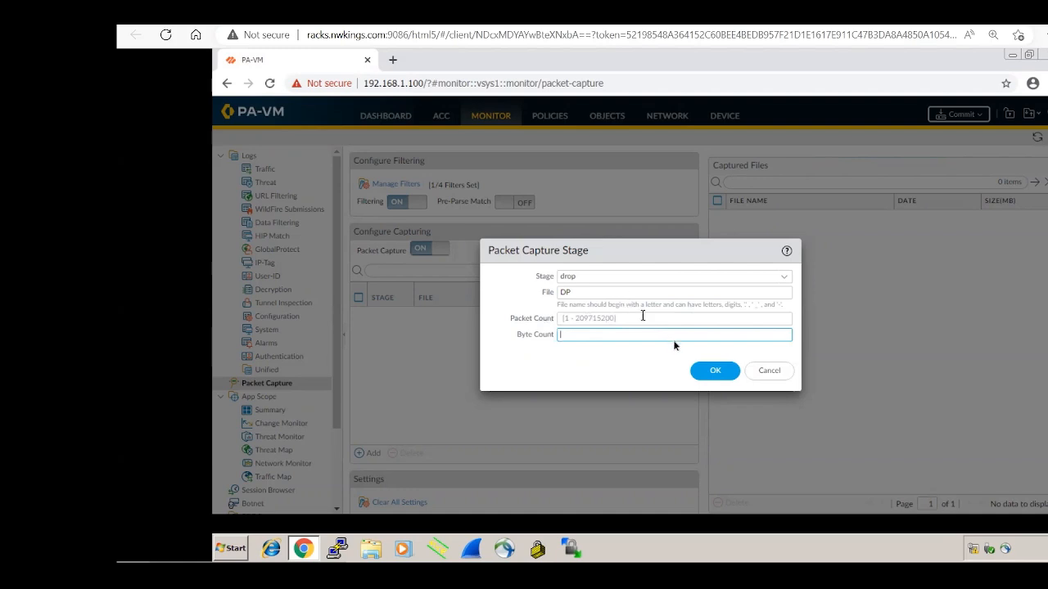
left_click(704, 373)
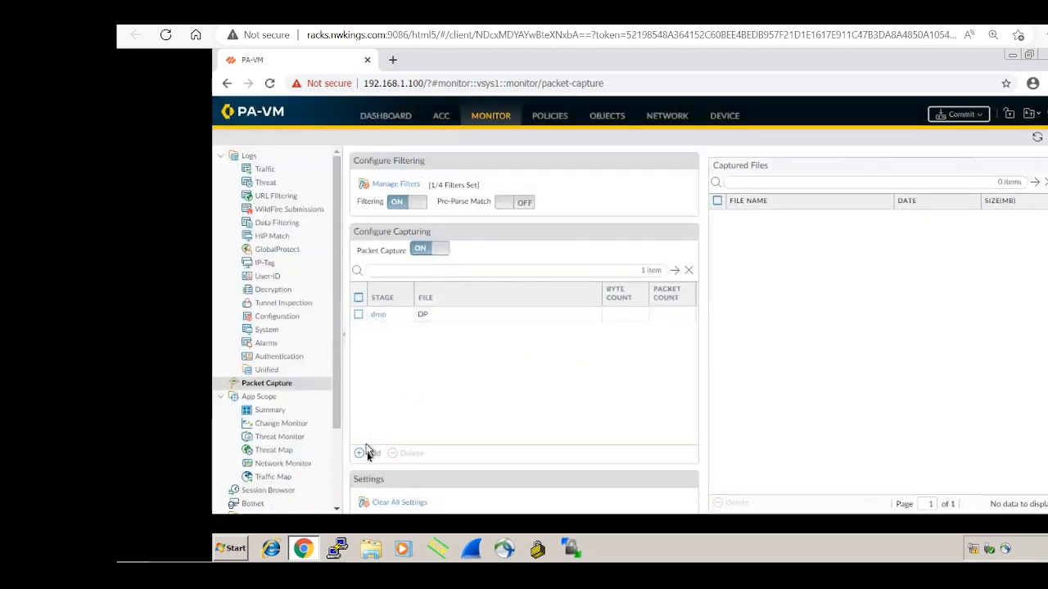
Step: Add a firewall capture stage writing to file FWP
left_click(368, 453)
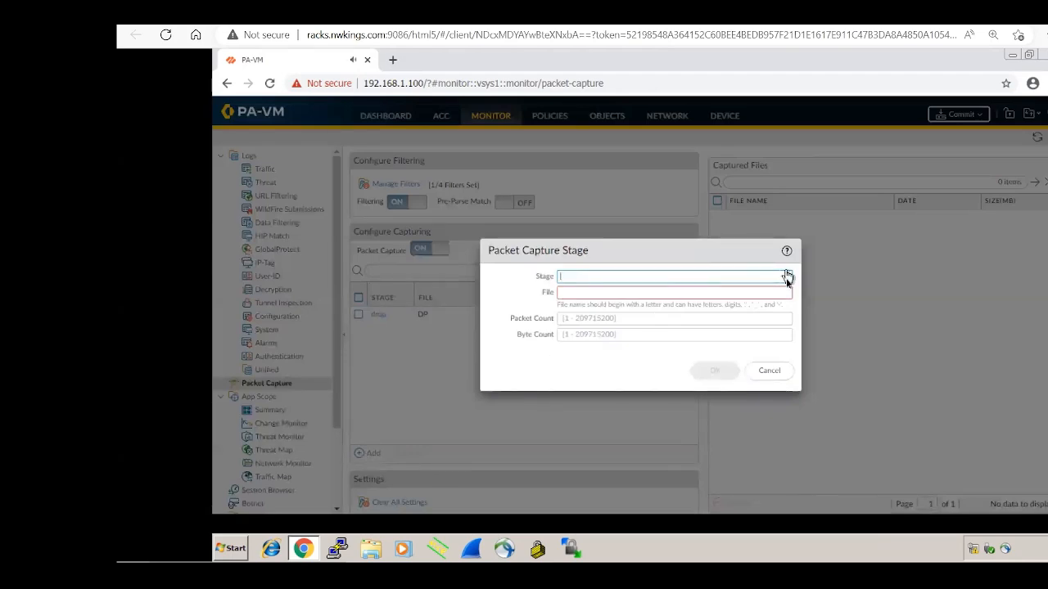
left_click(785, 278)
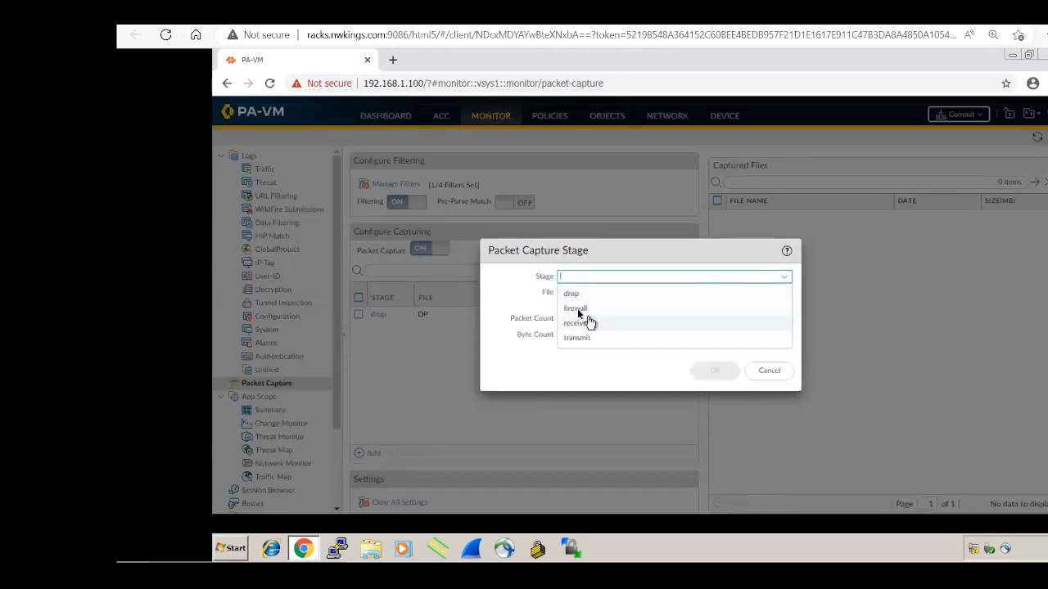
left_click(577, 310)
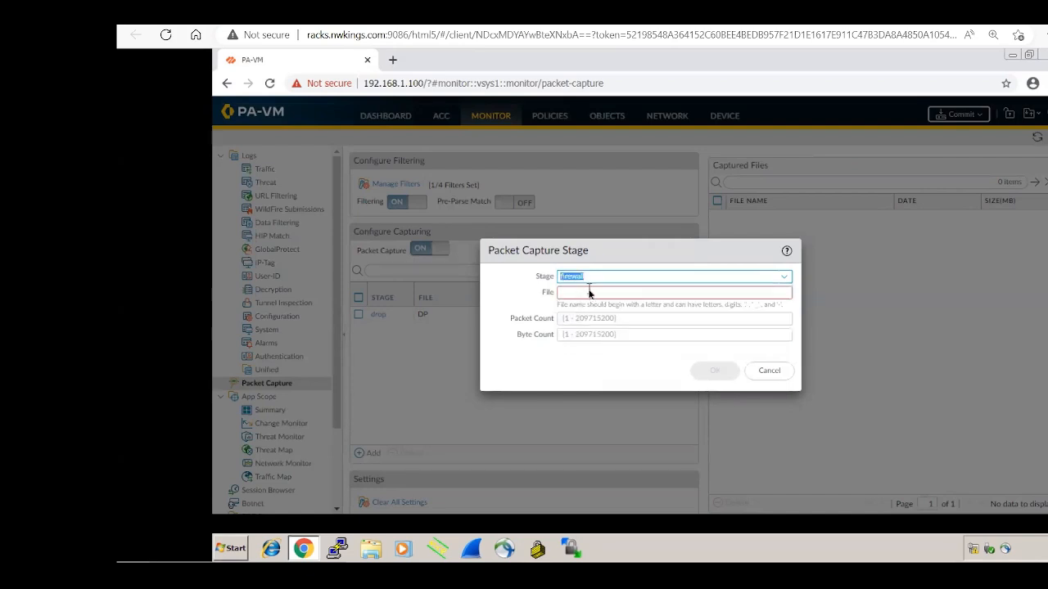
left_click(589, 292)
type("FWP")
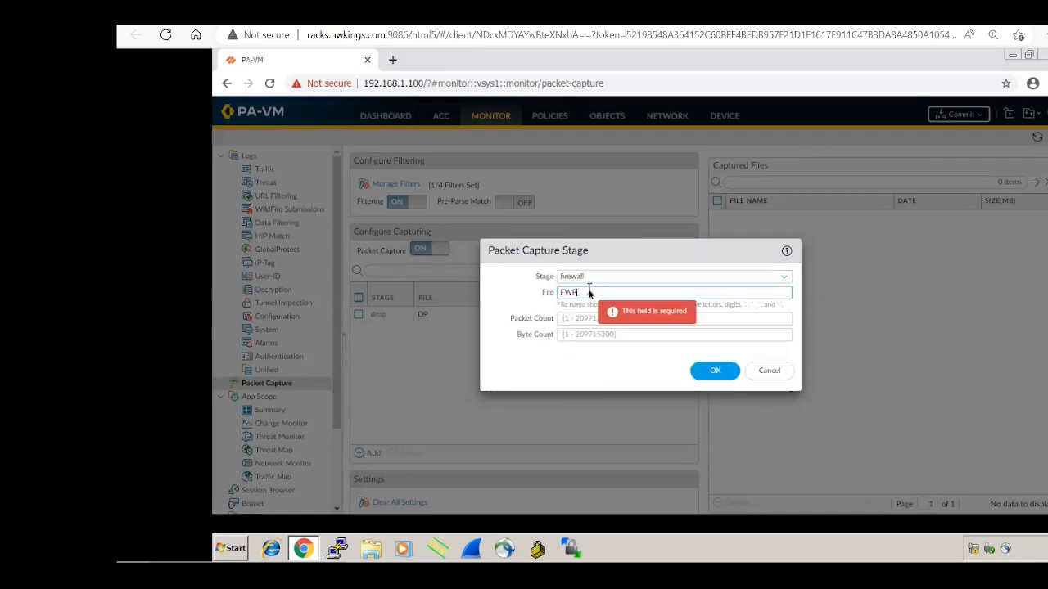
left_click(717, 373)
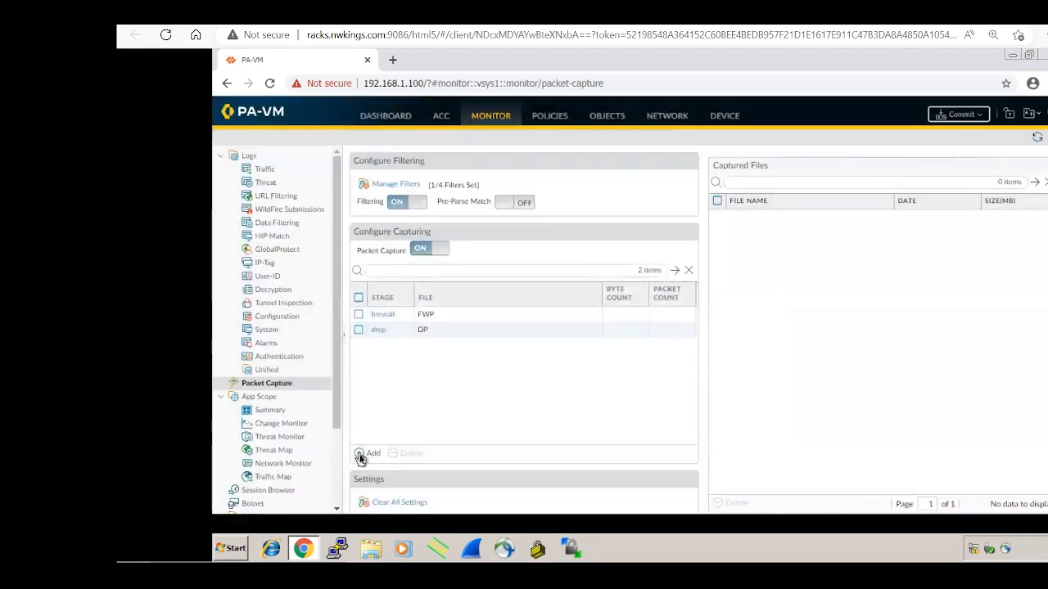
Step: Add a receive capture stage writing to file RP
left_click(361, 454)
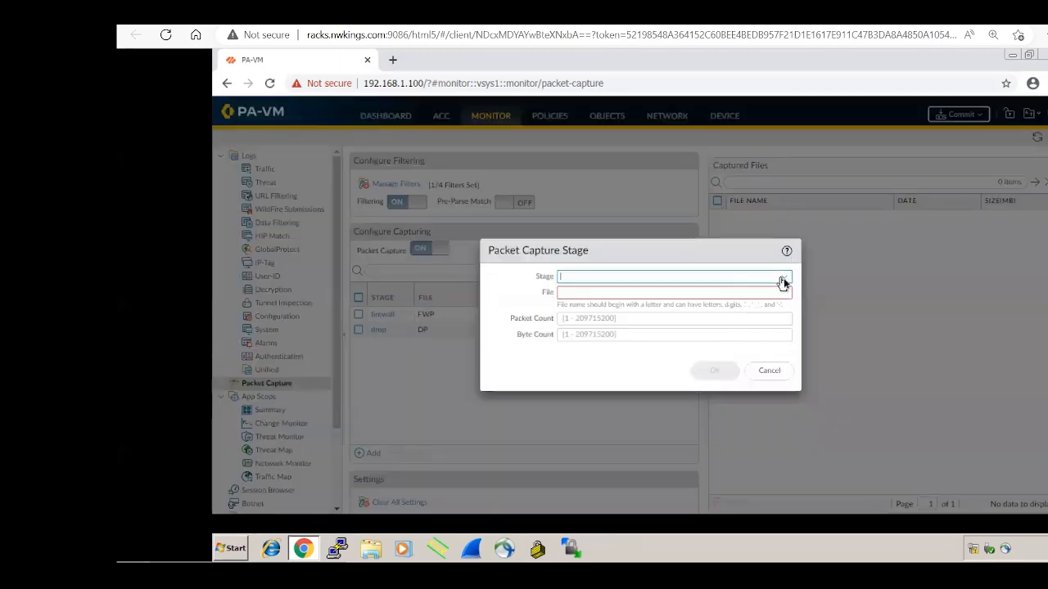
left_click(784, 277)
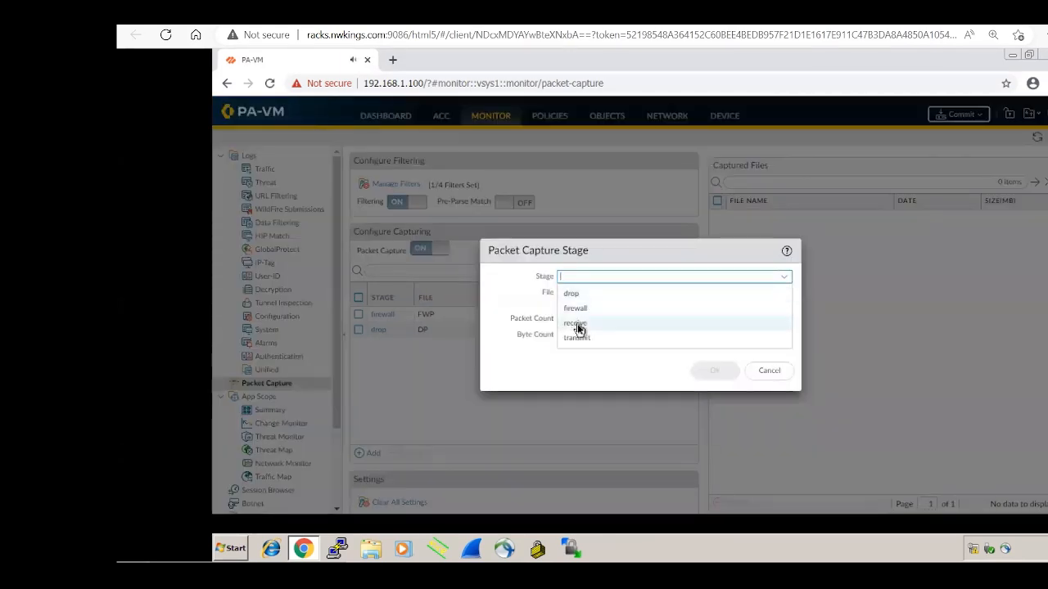
left_click(576, 324)
left_click(613, 291)
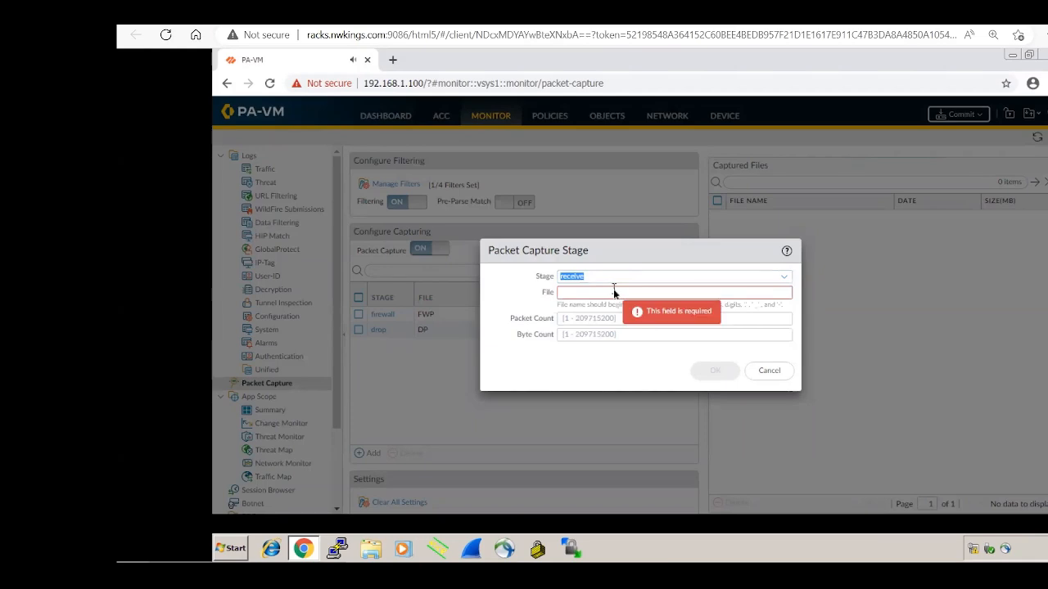
type("RP")
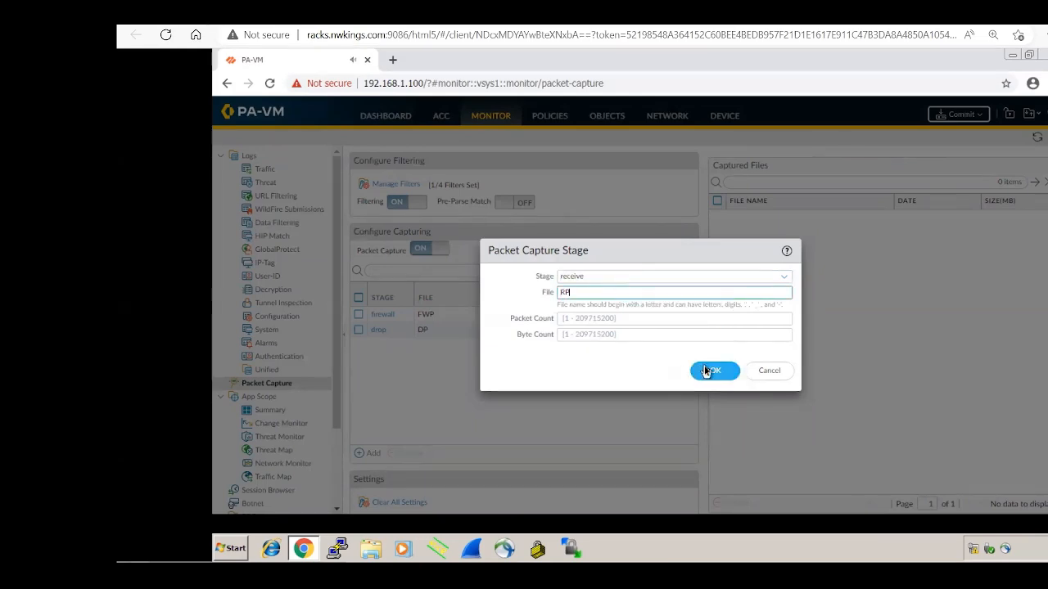
left_click(706, 371)
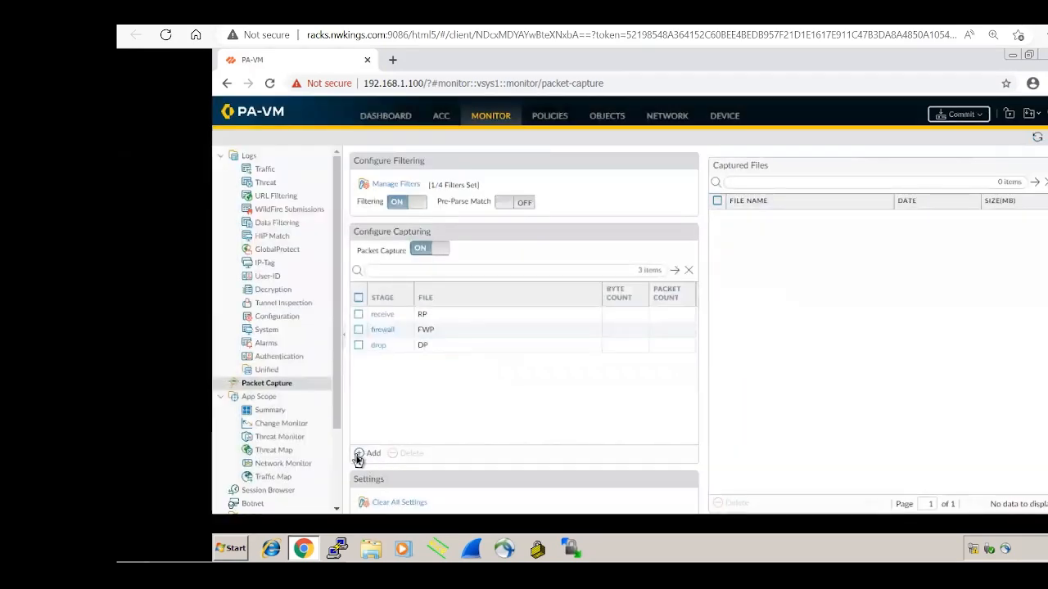
Step: Add a transmit capture stage writing to file TP
left_click(358, 456)
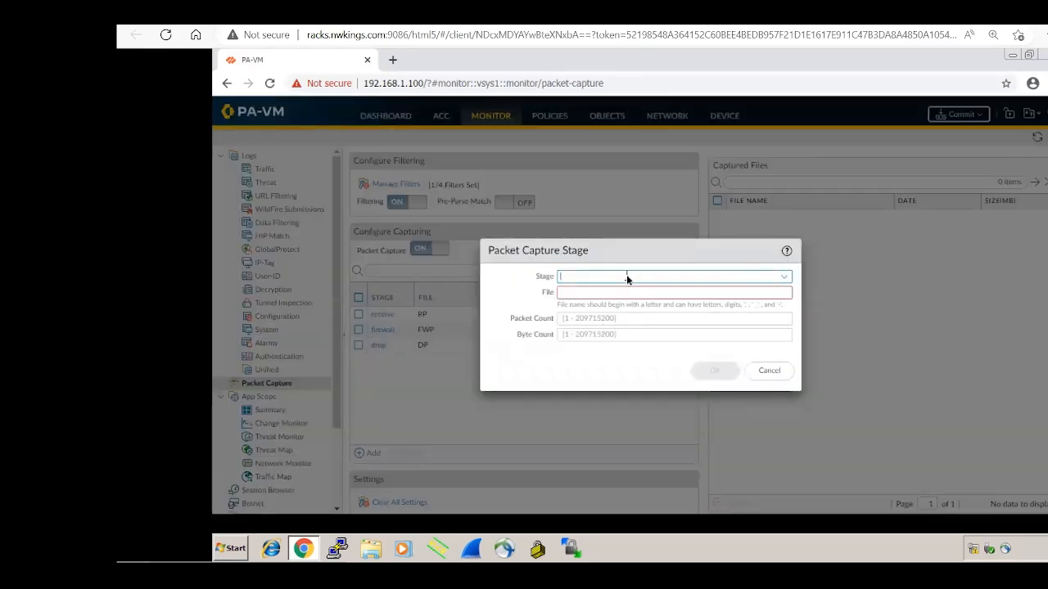
left_click(627, 279)
left_click(583, 342)
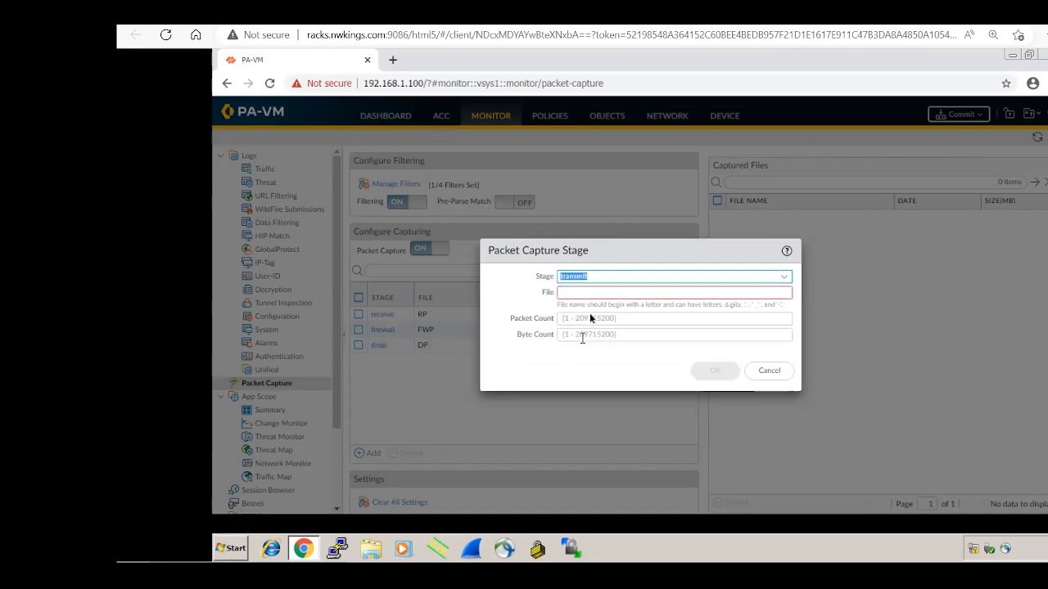
left_click(589, 291)
type("TP")
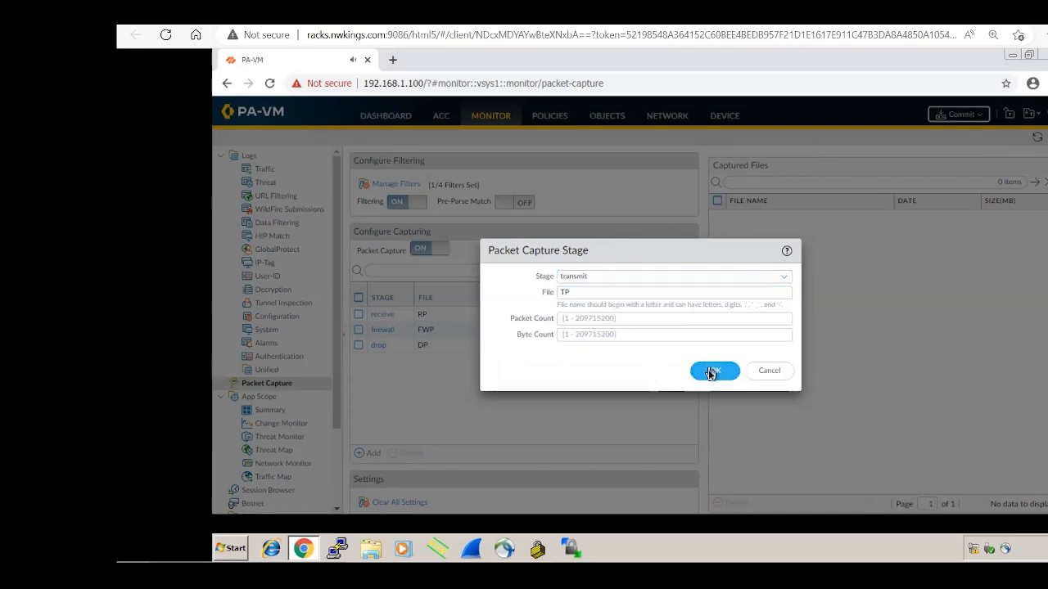
left_click(709, 371)
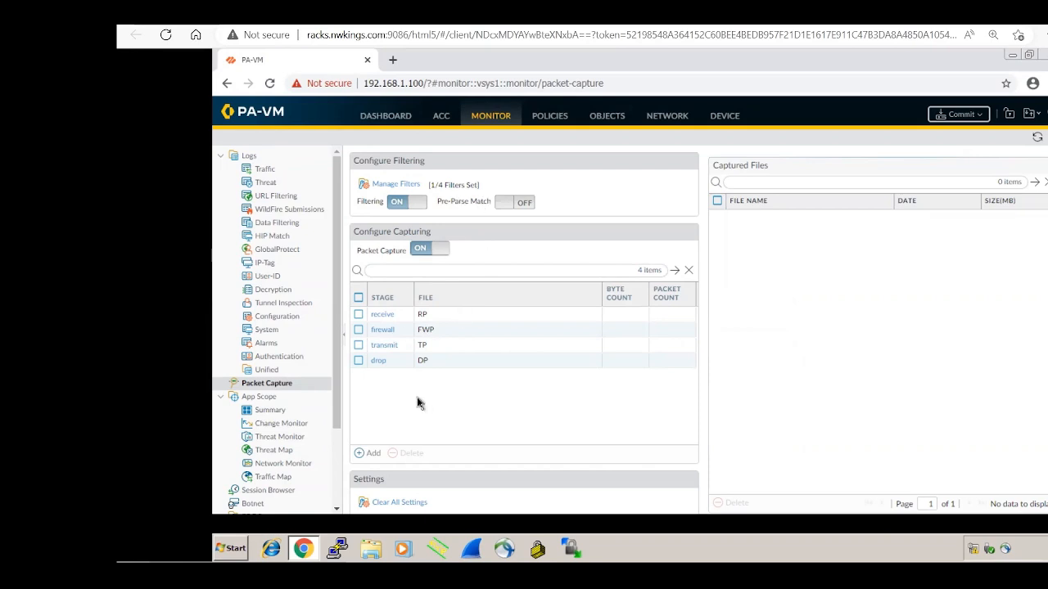
Step: Insert new slide 8 in the Palo Alto Firewall Presentation and switch to a red pen
mouse_move(627, 556)
left_click(574, 545)
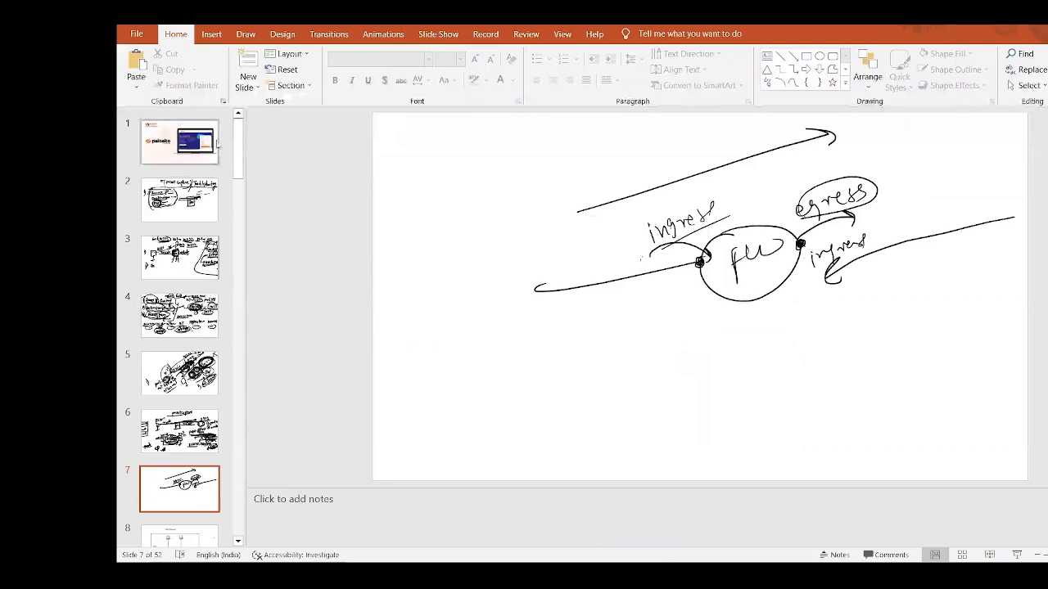
left_click(250, 64)
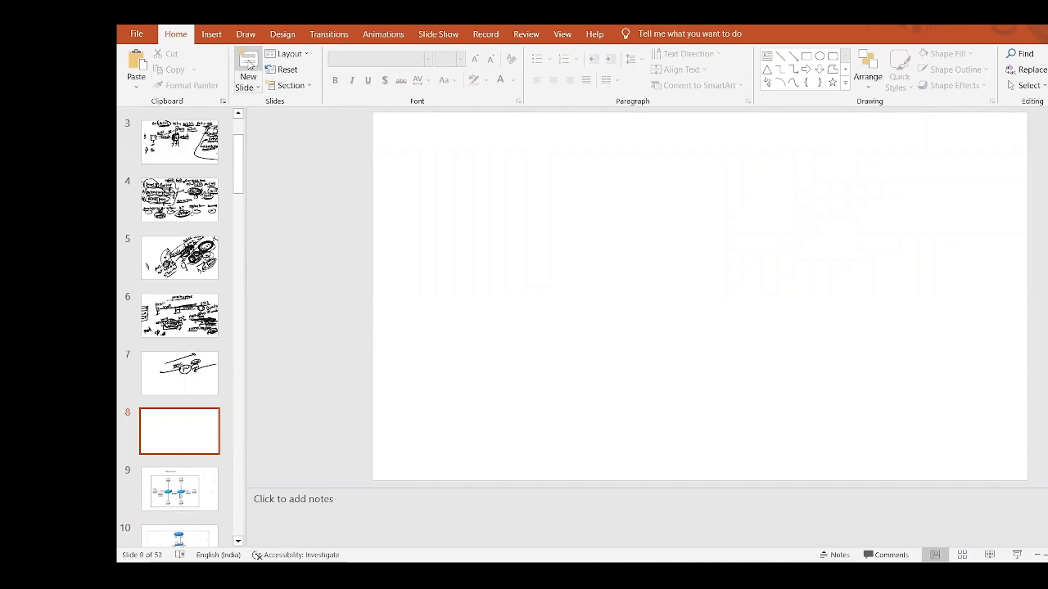
mouse_move(540, 145)
left_mouse_down()
mouse_move(542, 167)
mouse_move(585, 140)
mouse_move(604, 164)
mouse_move(606, 131)
left_mouse_up()
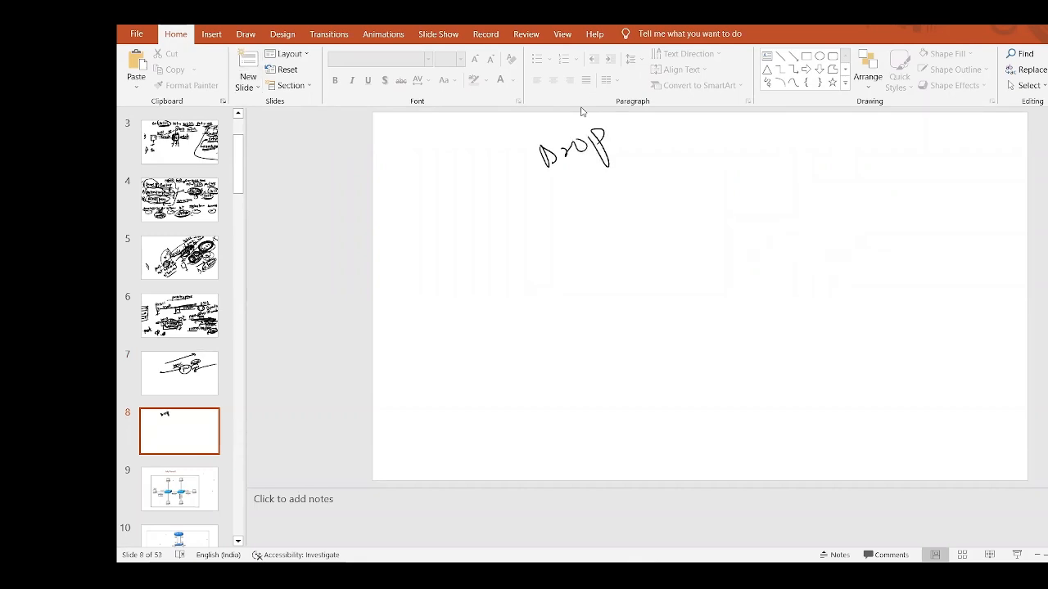
left_click(246, 34)
left_click(306, 67)
key("ctrl+z")
Step: Handwrite the underlined heading 'Stage' and 'Drop → if any packet dropped by'
mouse_move(513, 136)
left_mouse_down()
mouse_move(526, 152)
mouse_move(550, 136)
mouse_move(573, 157)
mouse_move(585, 127)
left_mouse_up()
left_click_drag(486, 190, 611, 136)
left_click_drag(519, 205, 522, 221)
mouse_move(524, 198)
left_mouse_down()
mouse_move(527, 231)
mouse_move(534, 216)
mouse_move(582, 220)
mouse_move(619, 190)
mouse_move(636, 210)
mouse_move(672, 182)
mouse_move(671, 191)
mouse_move(734, 170)
mouse_move(743, 180)
left_mouse_up()
mouse_move(744, 179)
left_mouse_down()
mouse_move(778, 161)
mouse_move(799, 182)
left_mouse_up()
left_click_drag(811, 172, 837, 147)
mouse_move(845, 151)
left_mouse_down()
mouse_move(867, 131)
mouse_move(900, 141)
left_mouse_up()
mouse_move(891, 131)
left_mouse_down()
mouse_move(905, 122)
mouse_move(939, 144)
left_mouse_up()
mouse_move(946, 136)
left_mouse_down()
mouse_move(963, 125)
mouse_move(985, 154)
mouse_move(990, 137)
mouse_move(999, 153)
mouse_move(1010, 136)
left_mouse_up()
mouse_move(1012, 136)
left_mouse_down()
mouse_move(1025, 108)
mouse_move(1038, 140)
left_mouse_up()
left_click_drag(1038, 131, 1045, 123)
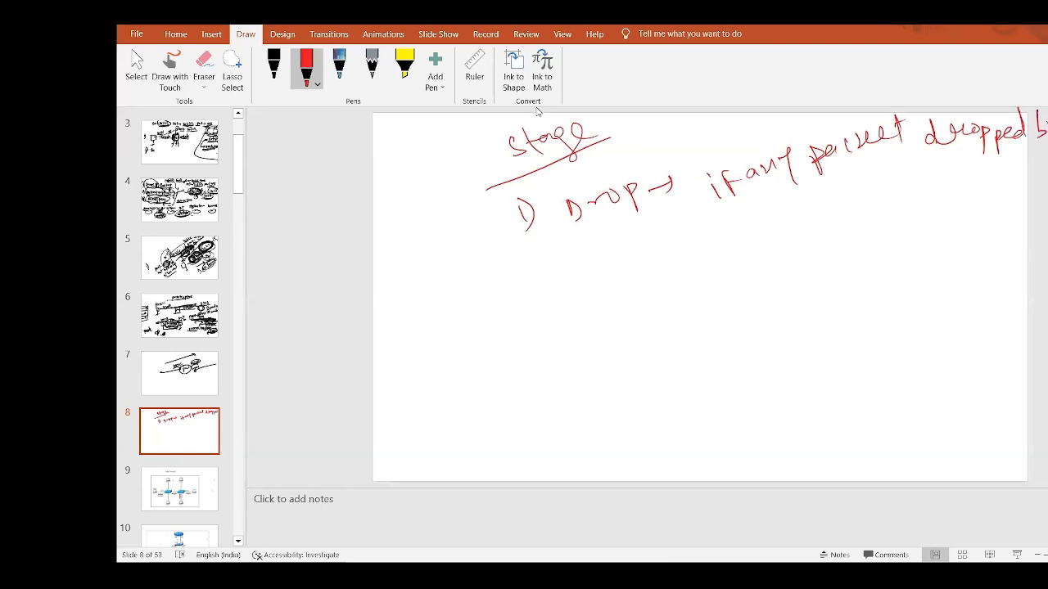
Step: Continue the drop note with 'the fw we get the logs'
mouse_move(710, 208)
left_mouse_down()
mouse_move(708, 235)
mouse_move(721, 218)
left_mouse_up()
mouse_move(719, 208)
left_mouse_down()
mouse_move(737, 232)
mouse_move(757, 215)
left_mouse_up()
mouse_move(773, 205)
left_mouse_down()
mouse_move(769, 227)
mouse_move(781, 195)
mouse_move(798, 203)
mouse_move(892, 164)
left_mouse_up()
mouse_move(907, 162)
left_mouse_down()
mouse_move(899, 197)
mouse_move(909, 163)
mouse_move(927, 180)
left_mouse_up()
left_click_drag(923, 172, 938, 167)
mouse_move(951, 156)
left_mouse_down()
mouse_move(950, 174)
mouse_move(961, 166)
left_mouse_up()
mouse_move(956, 152)
left_mouse_down()
mouse_move(974, 176)
mouse_move(1012, 178)
mouse_move(1021, 191)
mouse_move(1040, 185)
left_mouse_up()
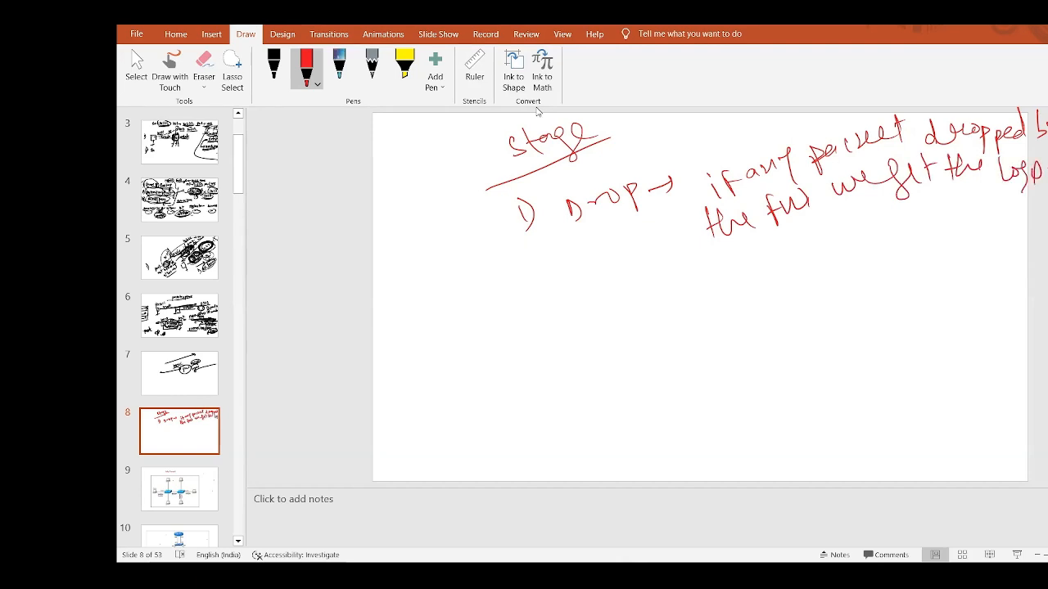
Step: Finish with 'at drop stage (file)', underline it and Drop, and sketch a circled firewall
mouse_move(747, 259)
left_mouse_down()
mouse_move(742, 269)
mouse_move(761, 244)
left_mouse_up()
left_click_drag(794, 239, 872, 227)
mouse_move(884, 203)
left_mouse_down()
mouse_move(925, 237)
mouse_move(941, 205)
left_mouse_up()
left_click_drag(876, 244, 930, 228)
left_click_drag(956, 190, 949, 221)
mouse_move(966, 192)
left_mouse_down()
mouse_move(959, 217)
mouse_move(971, 203)
left_mouse_up()
left_click_drag(971, 201, 989, 206)
left_click_drag(993, 185, 995, 213)
left_click_drag(813, 271, 939, 218)
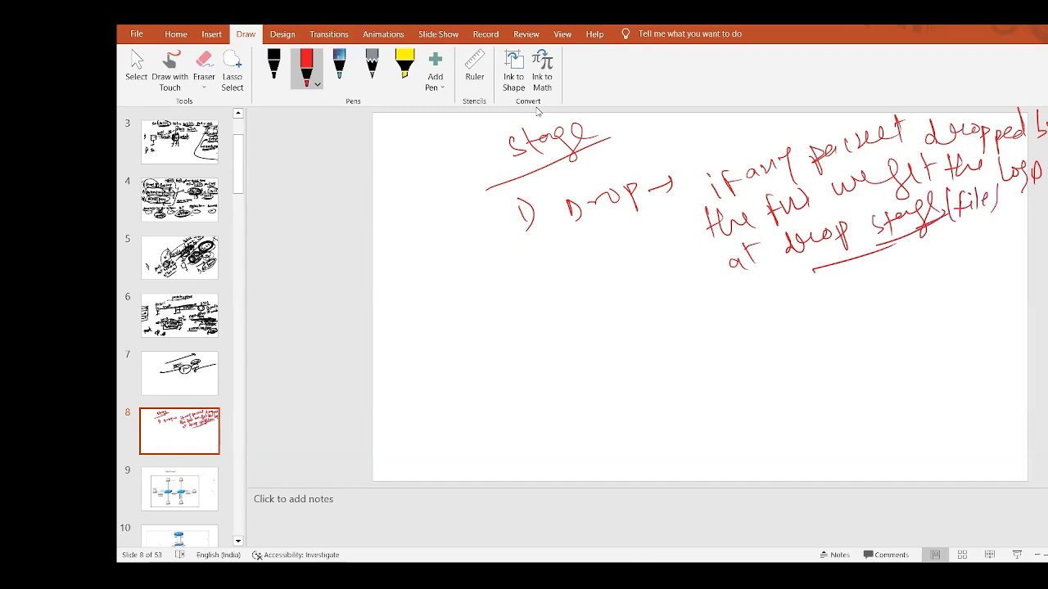
left_click_drag(560, 241, 637, 198)
left_click_drag(701, 157, 707, 236)
mouse_move(1024, 243)
left_mouse_down()
mouse_move(1001, 245)
mouse_move(1016, 274)
mouse_move(1043, 250)
left_mouse_up()
mouse_move(988, 236)
left_mouse_down()
mouse_move(1018, 255)
mouse_move(933, 286)
mouse_move(1047, 226)
left_mouse_up()
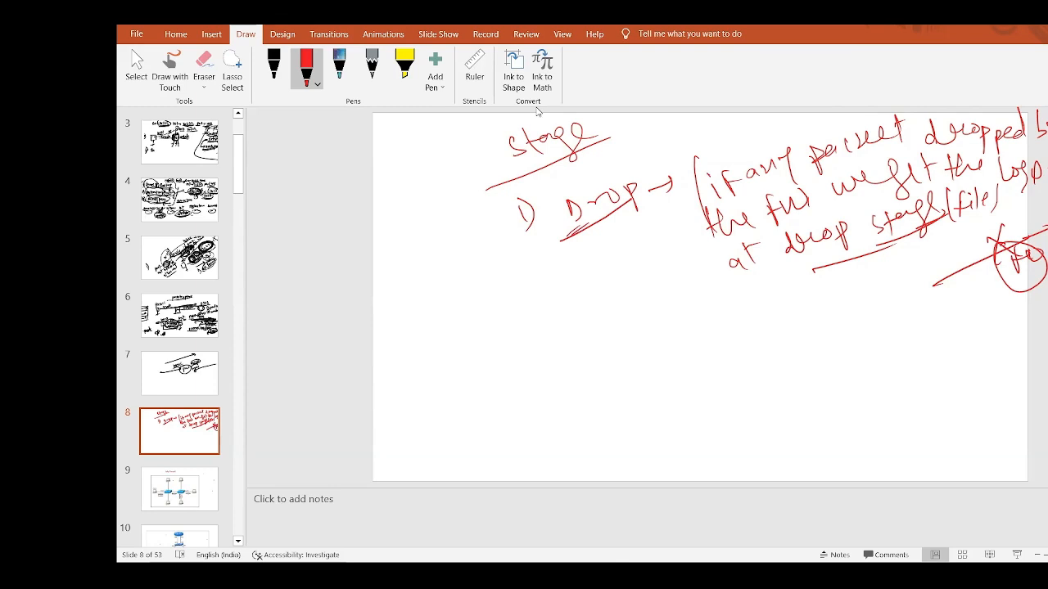
Step: Start the second item, '2) FWP' followed by an arrow
left_click_drag(464, 309, 478, 324)
mouse_move(486, 292)
left_mouse_down()
mouse_move(490, 336)
mouse_move(515, 335)
mouse_move(560, 311)
left_mouse_up()
mouse_move(571, 321)
left_mouse_down()
mouse_move(606, 305)
mouse_move(604, 326)
mouse_move(769, 284)
mouse_move(760, 292)
left_mouse_up()
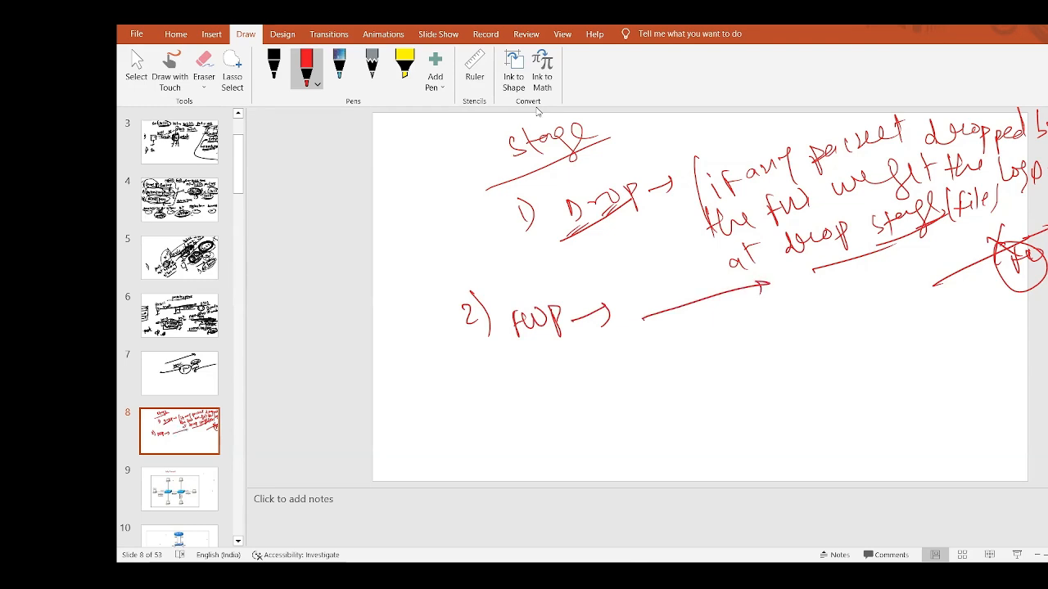
Step: Handwrite 'Security policy on deny rule or allow rule' beside FWP, underlining key words
mouse_move(682, 321)
left_mouse_down()
mouse_move(670, 338)
mouse_move(718, 325)
mouse_move(745, 295)
mouse_move(764, 295)
mouse_move(765, 331)
left_mouse_up()
mouse_move(789, 295)
left_mouse_down()
mouse_move(791, 328)
mouse_move(828, 283)
mouse_move(853, 276)
mouse_move(872, 327)
mouse_move(861, 343)
left_mouse_up()
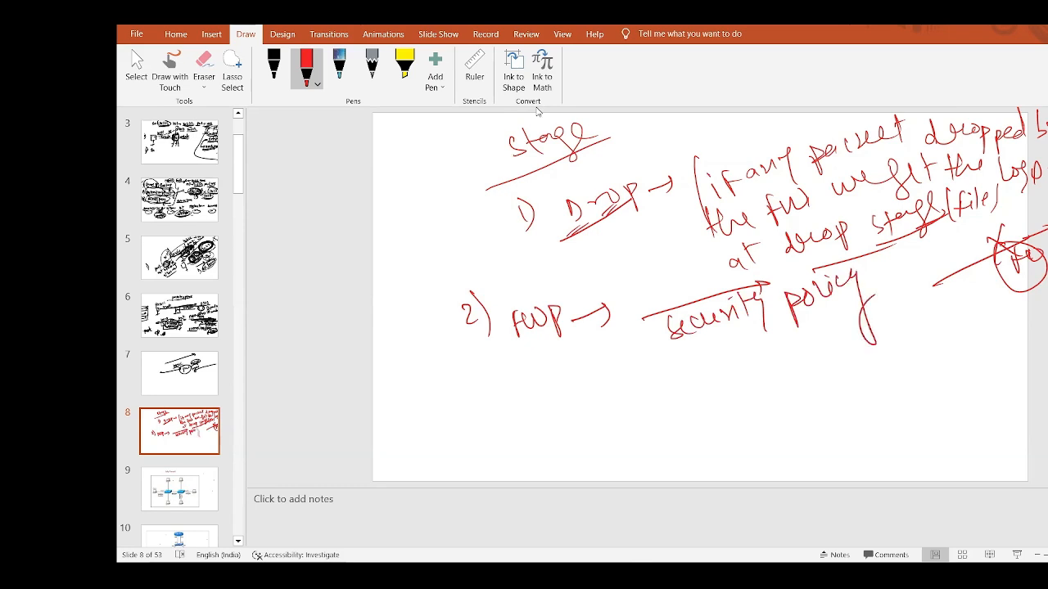
left_click_drag(668, 351, 815, 290)
mouse_move(702, 365)
left_mouse_down()
mouse_move(707, 381)
mouse_move(724, 370)
mouse_move(714, 364)
mouse_move(784, 349)
left_mouse_up()
mouse_move(791, 331)
left_mouse_down()
mouse_move(792, 364)
mouse_move(884, 329)
mouse_move(898, 311)
left_mouse_up()
mouse_move(758, 395)
left_mouse_down()
mouse_move(769, 407)
mouse_move(787, 405)
left_mouse_up()
left_click_drag(794, 375, 798, 400)
mouse_move(804, 385)
left_mouse_down()
mouse_move(812, 393)
mouse_move(861, 360)
mouse_move(871, 374)
left_mouse_up()
mouse_move(877, 342)
left_mouse_down()
mouse_move(879, 368)
mouse_move(898, 352)
left_mouse_up()
left_click_drag(742, 377, 815, 345)
left_click_drag(779, 428, 866, 370)
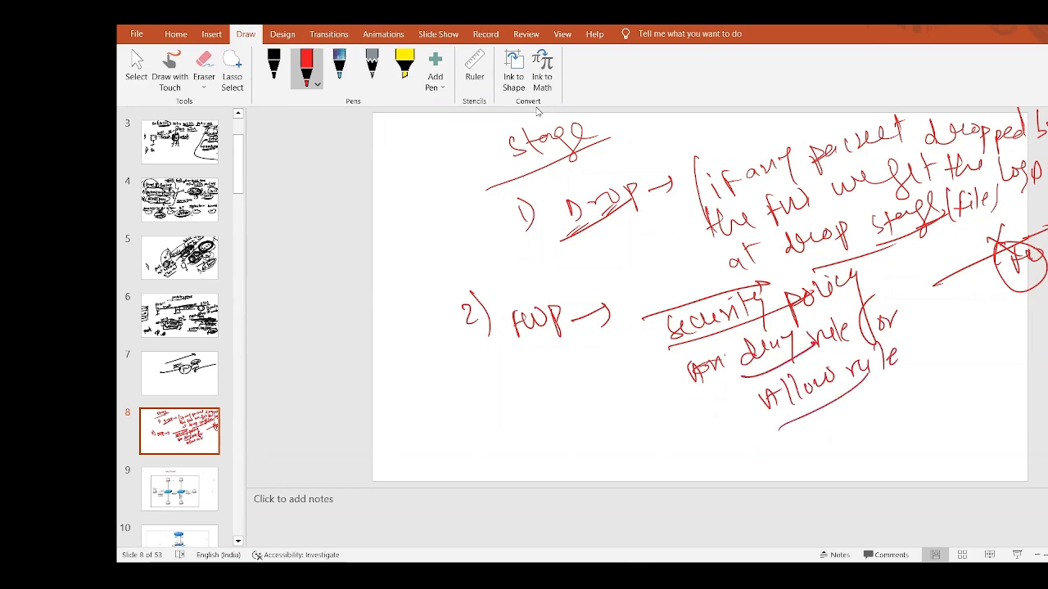
left_click_drag(505, 361, 591, 322)
Step: Add emphasis strokes under Drop, FWP, Security, deny and rule, and circle FWP
left_click_drag(633, 346, 668, 328)
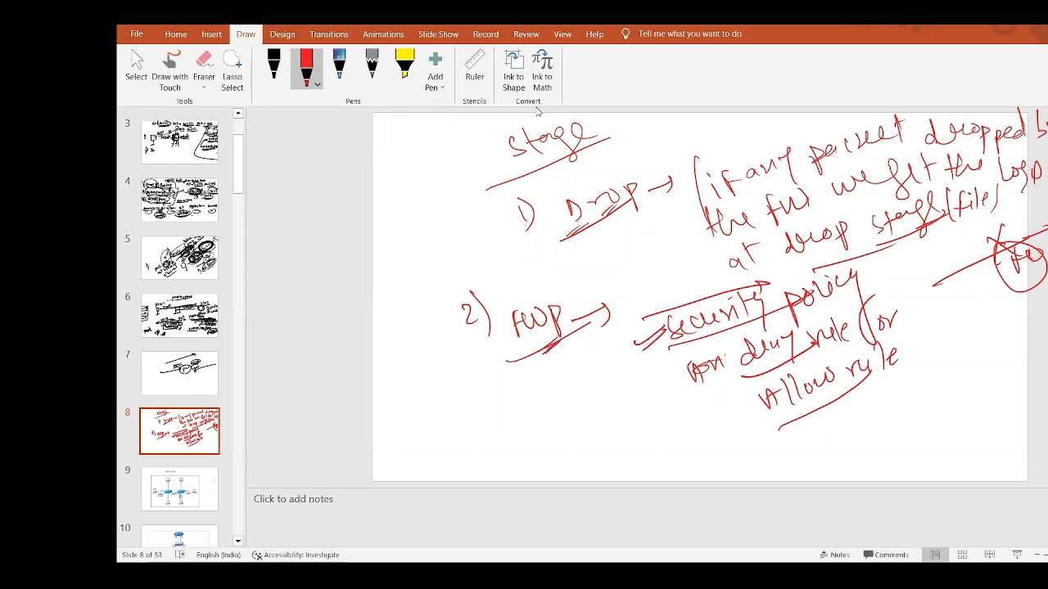
left_click_drag(594, 223, 616, 205)
left_click_drag(610, 224, 631, 206)
mouse_move(589, 225)
left_mouse_down()
mouse_move(621, 200)
mouse_move(655, 194)
left_mouse_up()
left_click_drag(530, 368, 554, 351)
left_click_drag(861, 416, 901, 379)
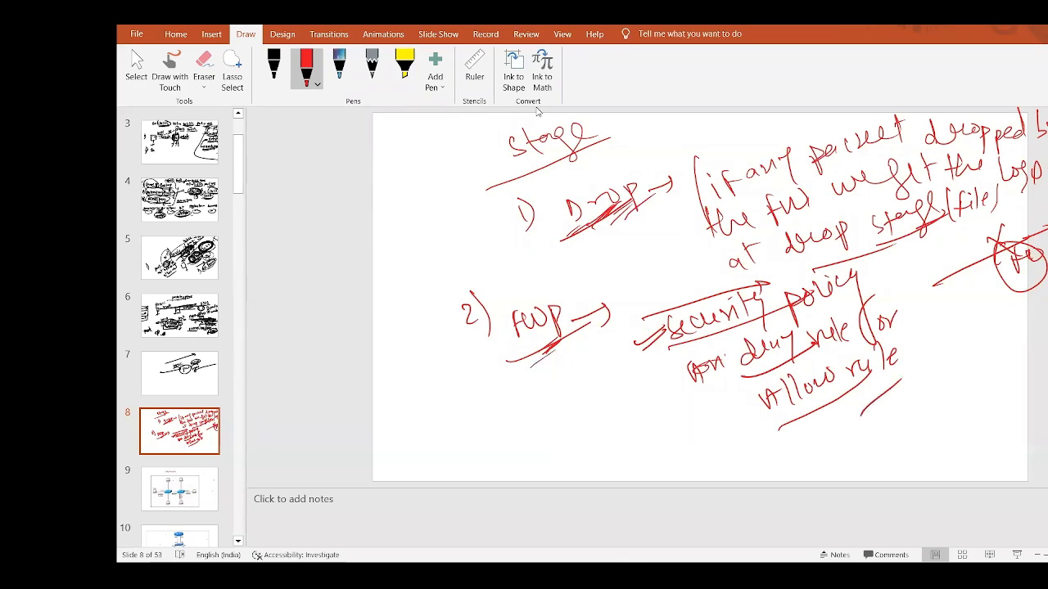
left_click_drag(729, 383, 778, 348)
left_click_drag(707, 345, 742, 323)
left_click_drag(659, 354, 712, 386)
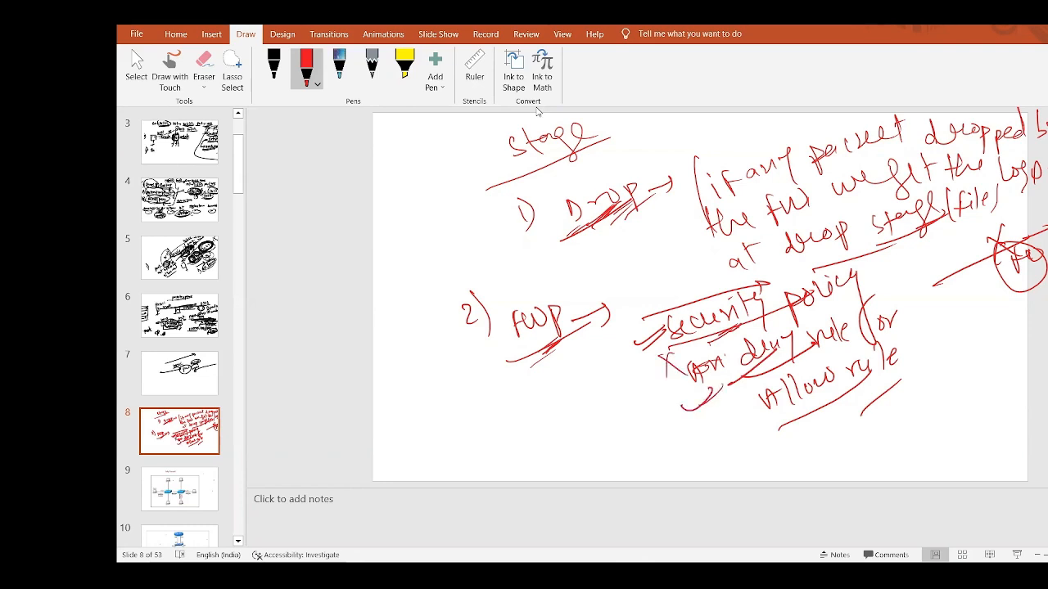
left_click_drag(609, 360, 683, 343)
mouse_move(875, 268)
left_mouse_down()
mouse_move(936, 246)
mouse_move(874, 270)
left_mouse_up()
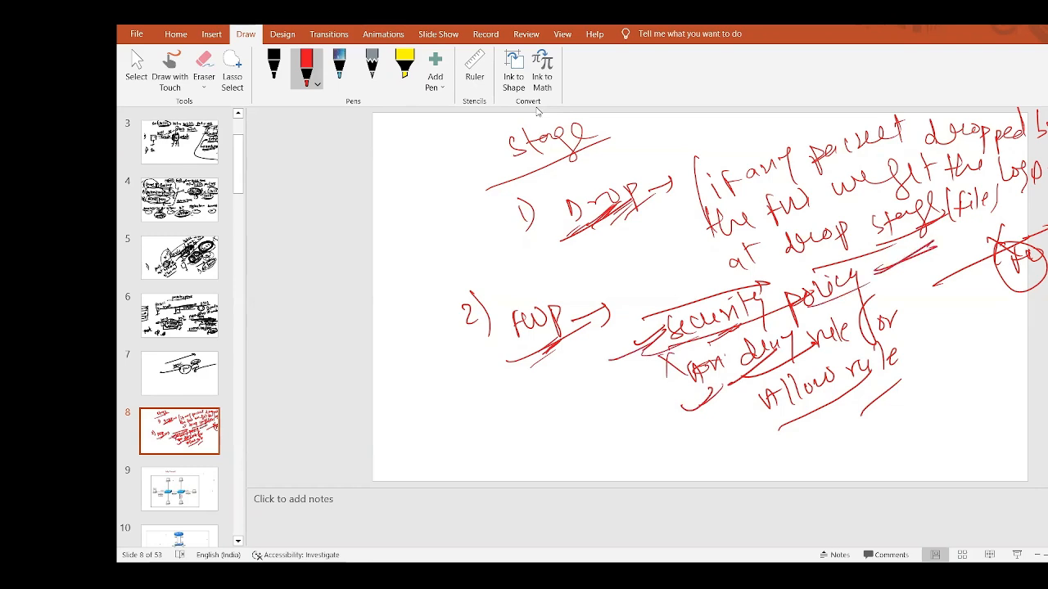
mouse_move(540, 288)
left_mouse_down()
mouse_move(558, 352)
mouse_move(567, 300)
mouse_move(506, 296)
left_mouse_up()
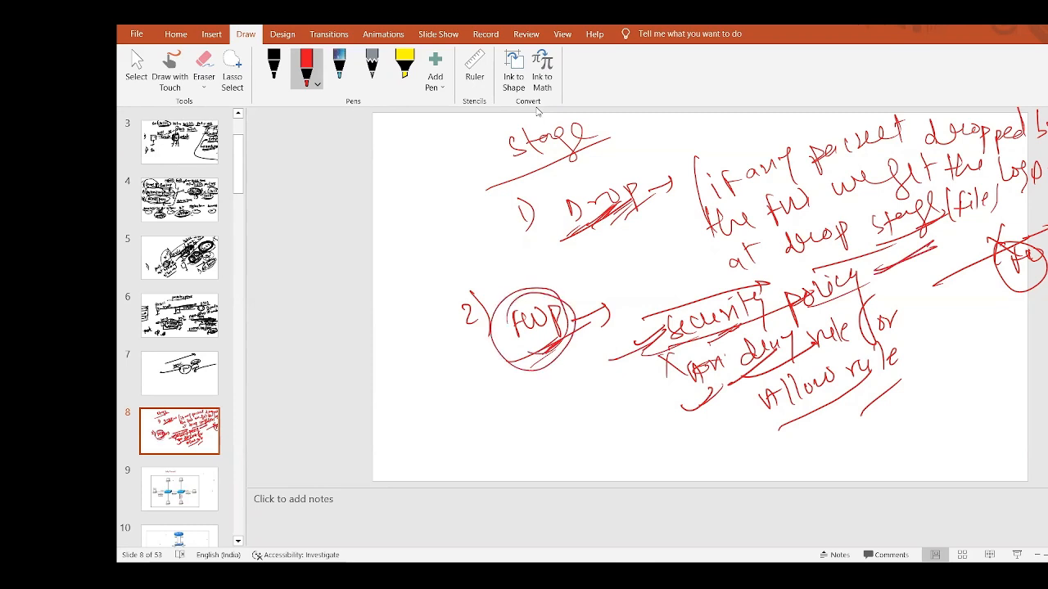
left_click(176, 34)
Step: Insert slide 9 and handwrite '3) Transmit →' with an arrow through a circled firewall
left_click(248, 61)
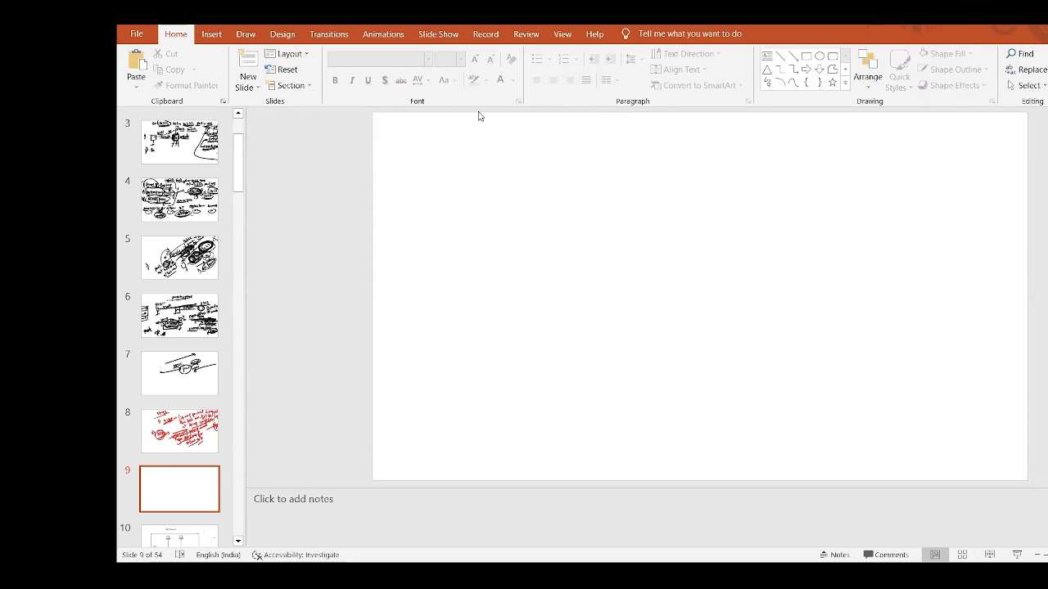
mouse_move(459, 150)
left_mouse_down()
mouse_move(483, 155)
mouse_move(483, 171)
left_mouse_up()
left_click_drag(475, 138, 480, 139)
left_click_drag(480, 139, 486, 192)
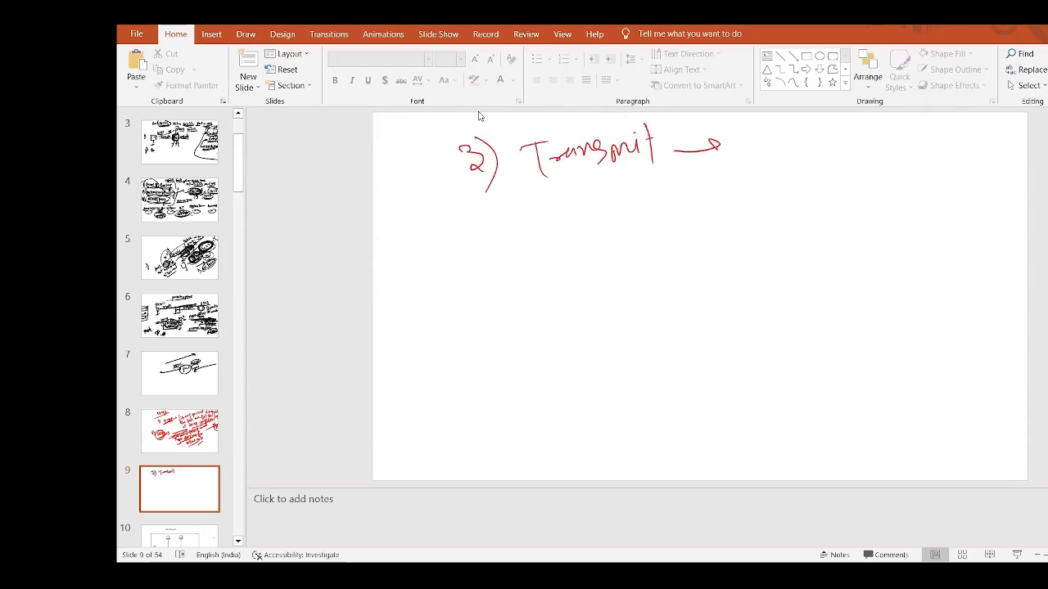
left_click_drag(709, 141, 710, 166)
mouse_move(801, 159)
left_mouse_down()
mouse_move(792, 150)
mouse_move(829, 188)
mouse_move(862, 154)
left_mouse_up()
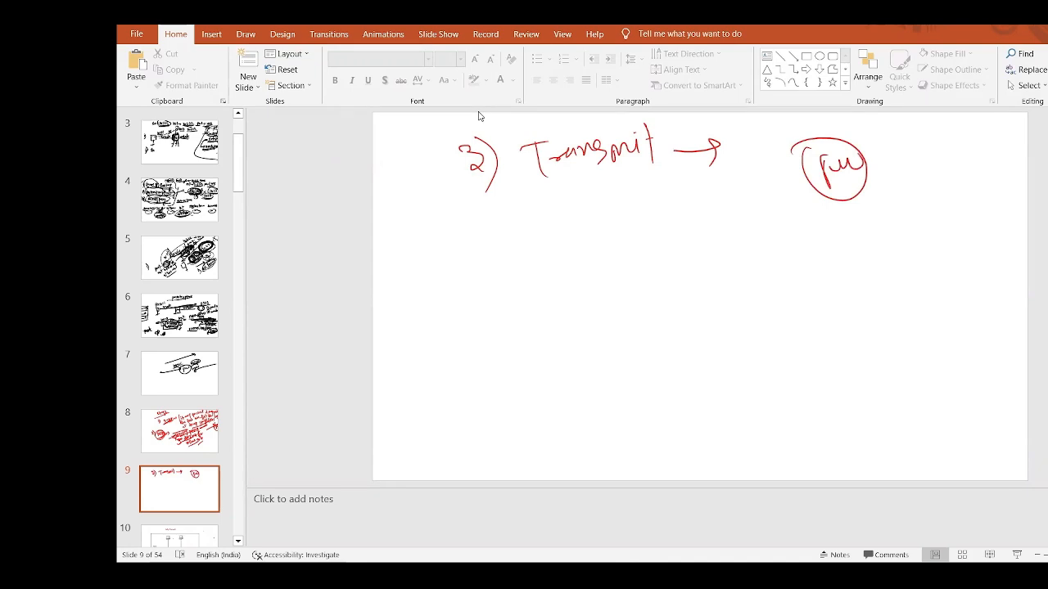
left_click_drag(736, 174, 929, 128)
mouse_move(907, 125)
left_mouse_down()
mouse_move(929, 130)
mouse_move(898, 154)
left_mouse_up()
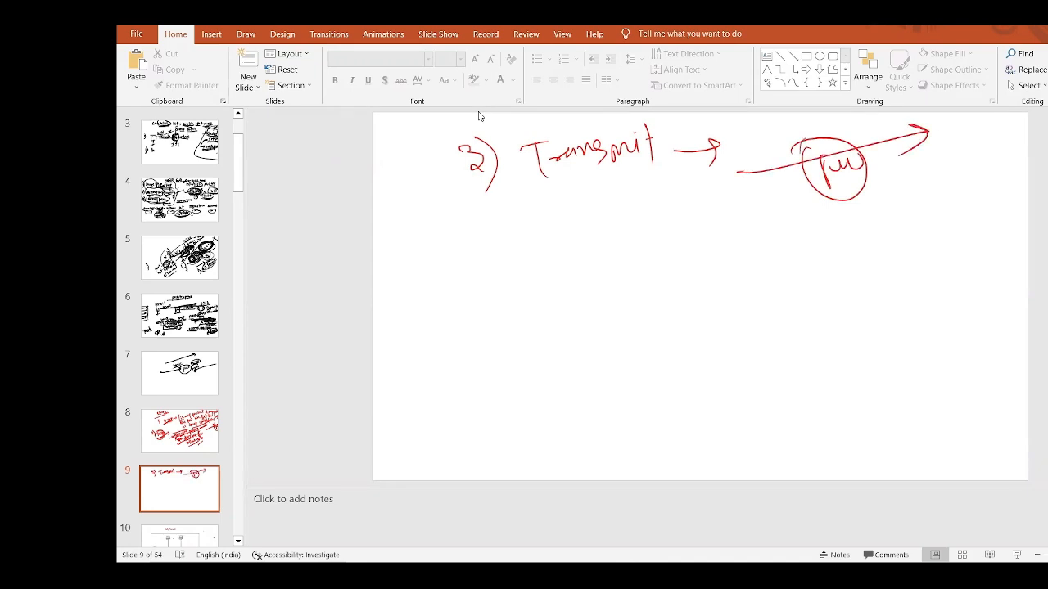
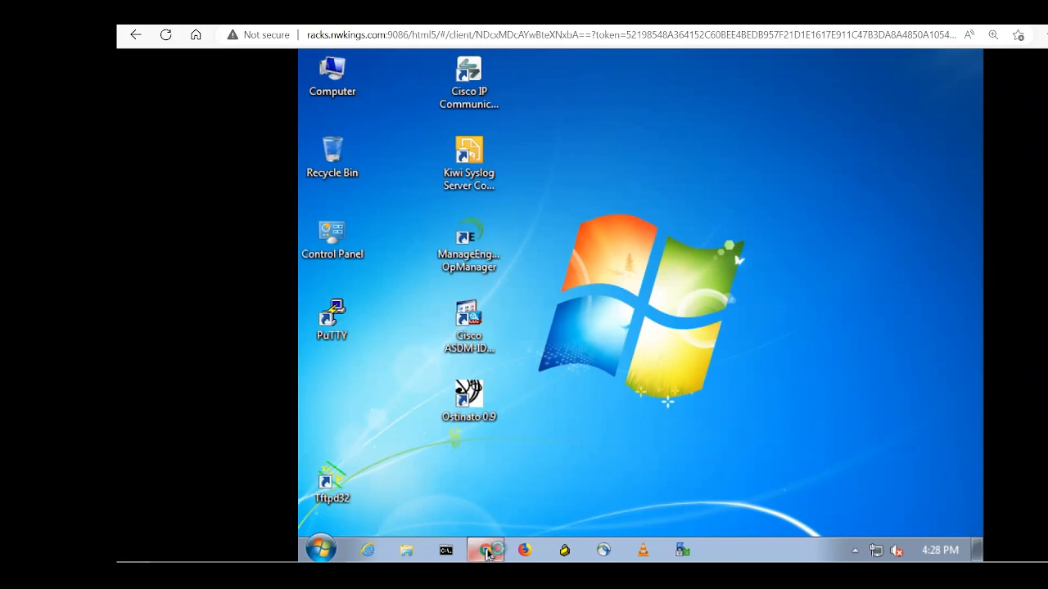
left_click(485, 551)
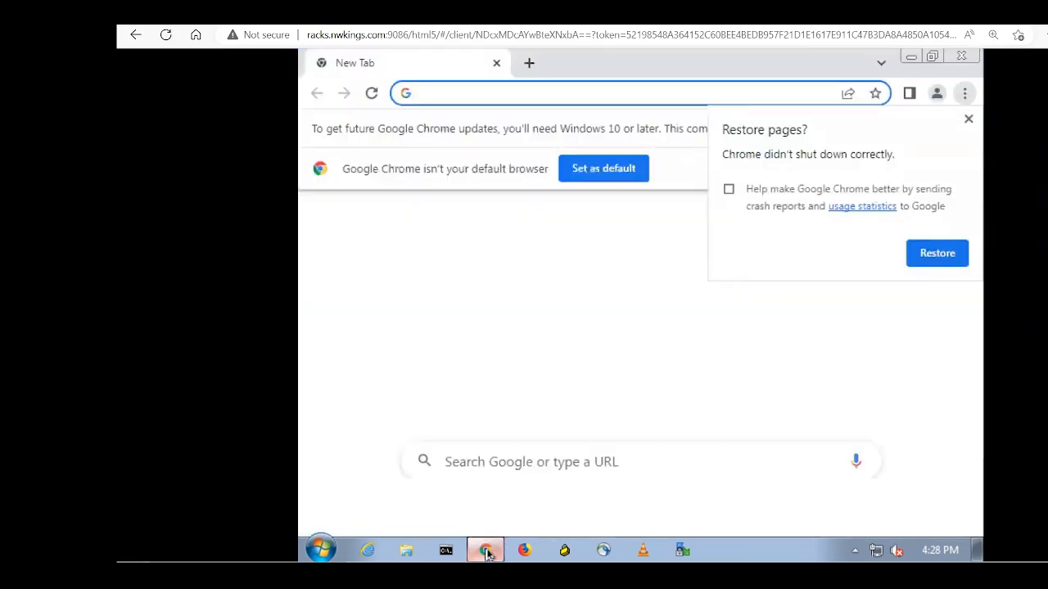
left_click(968, 119)
left_click(547, 92)
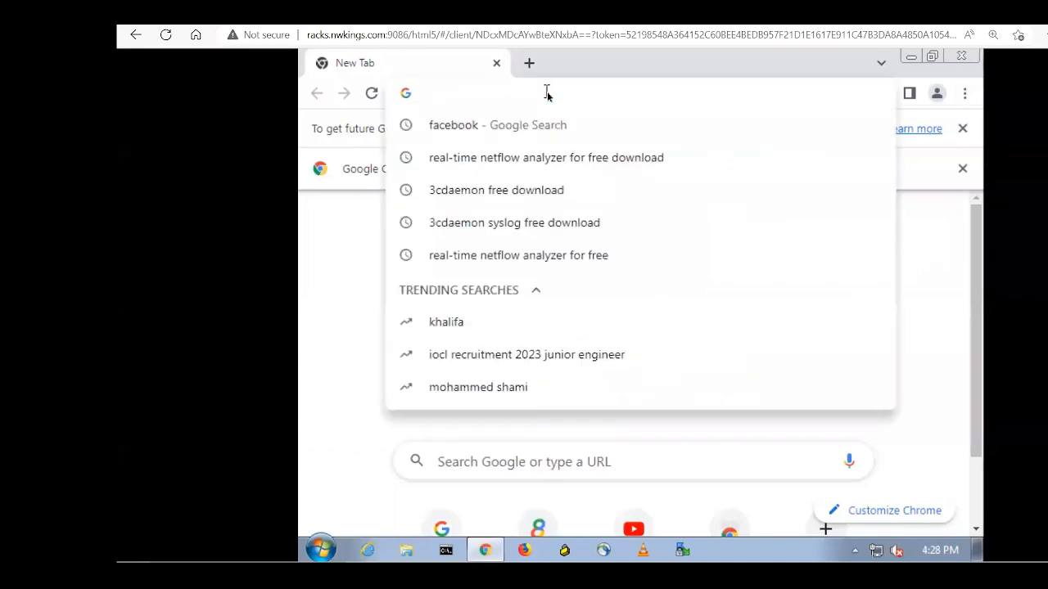
type("https:")
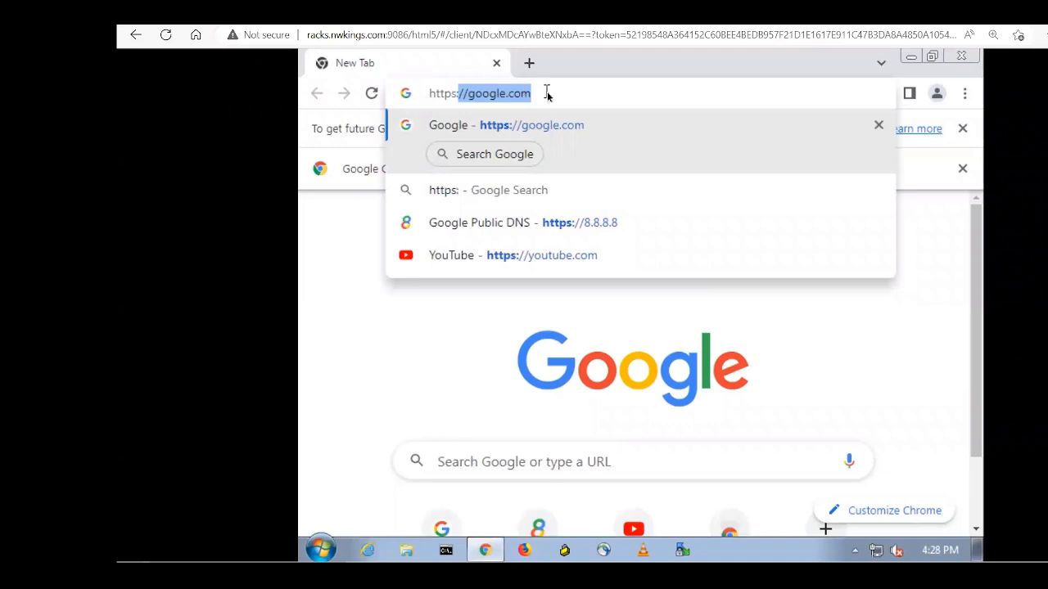
type("//")
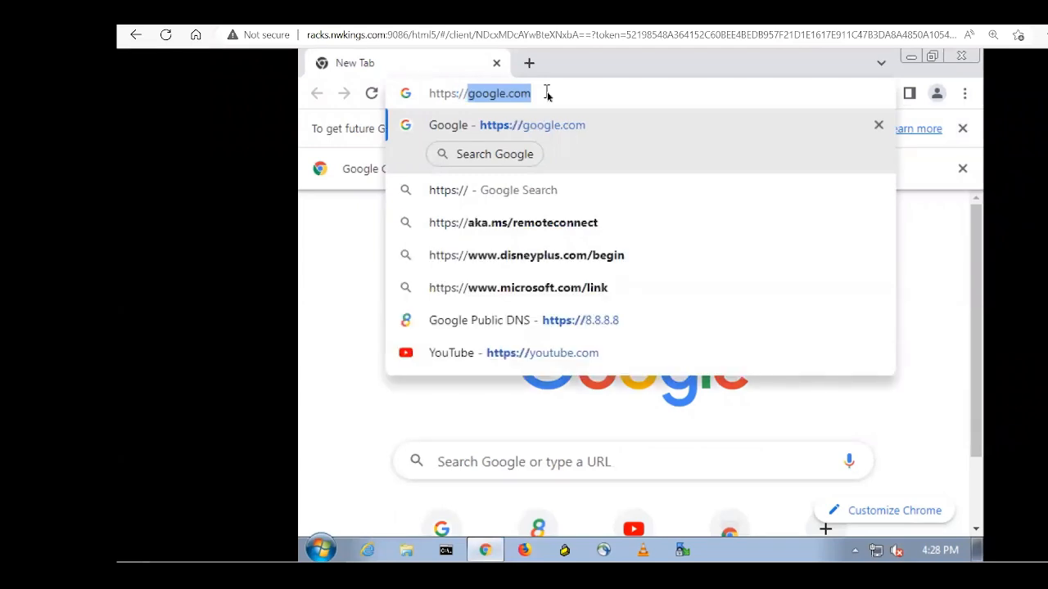
type("8.8.8.8")
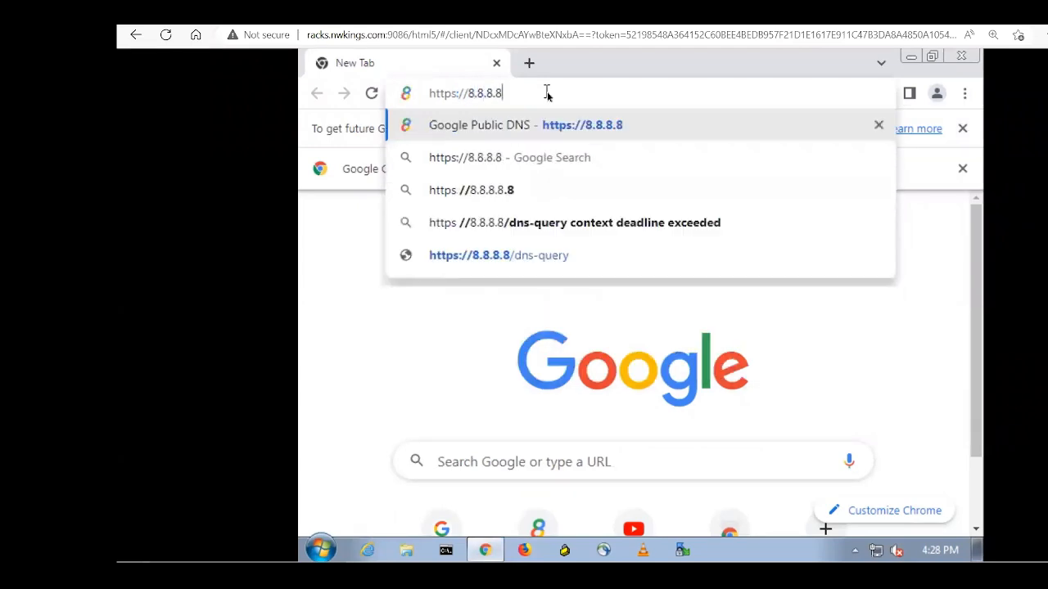
key("Return")
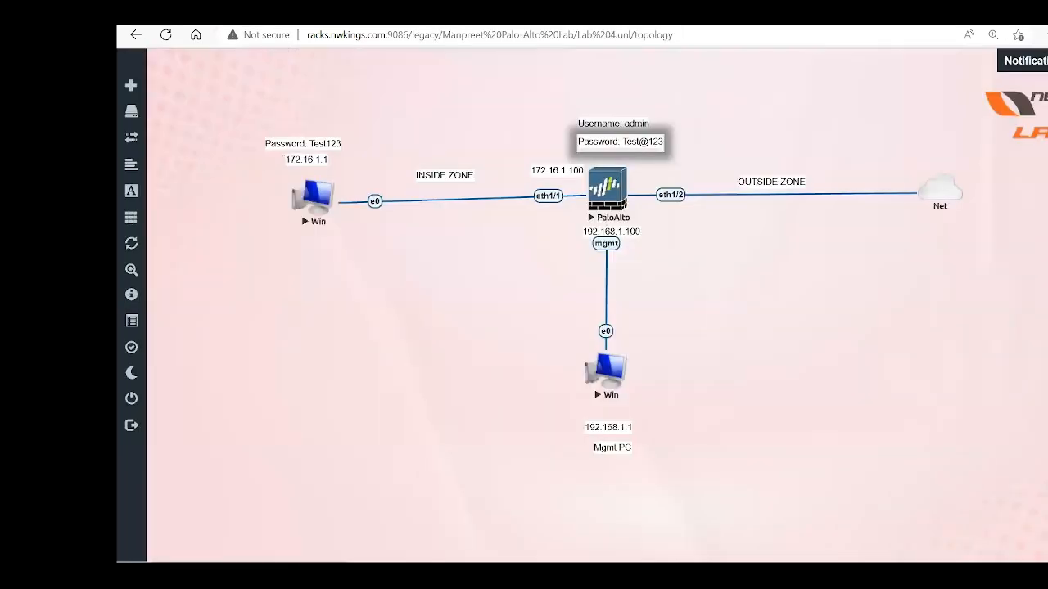
Step: On the management PC, refresh Monitor > Packet Capture to list the captured files
left_click(610, 373)
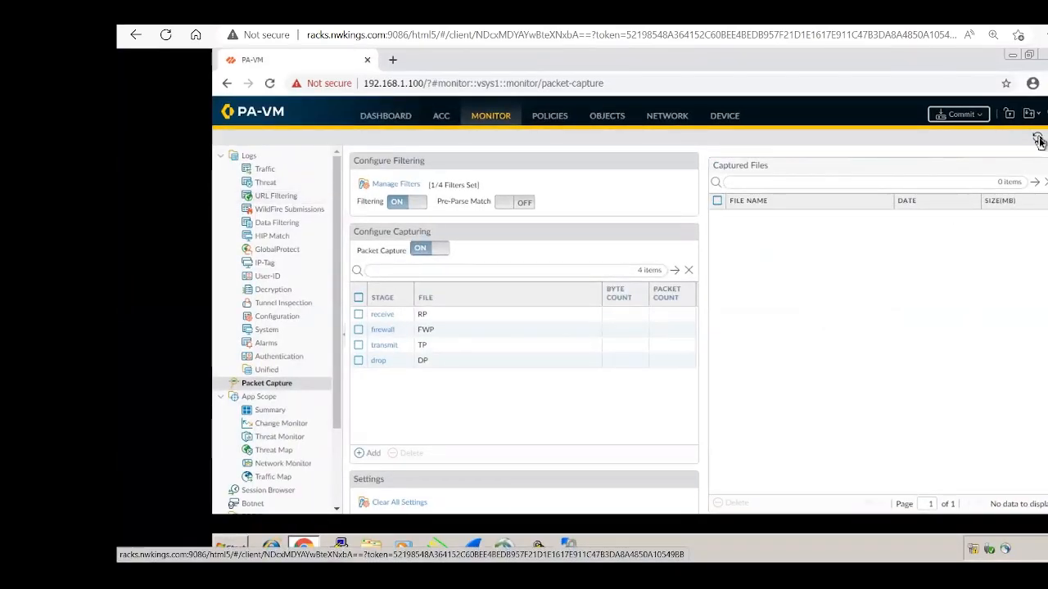
left_click(1038, 141)
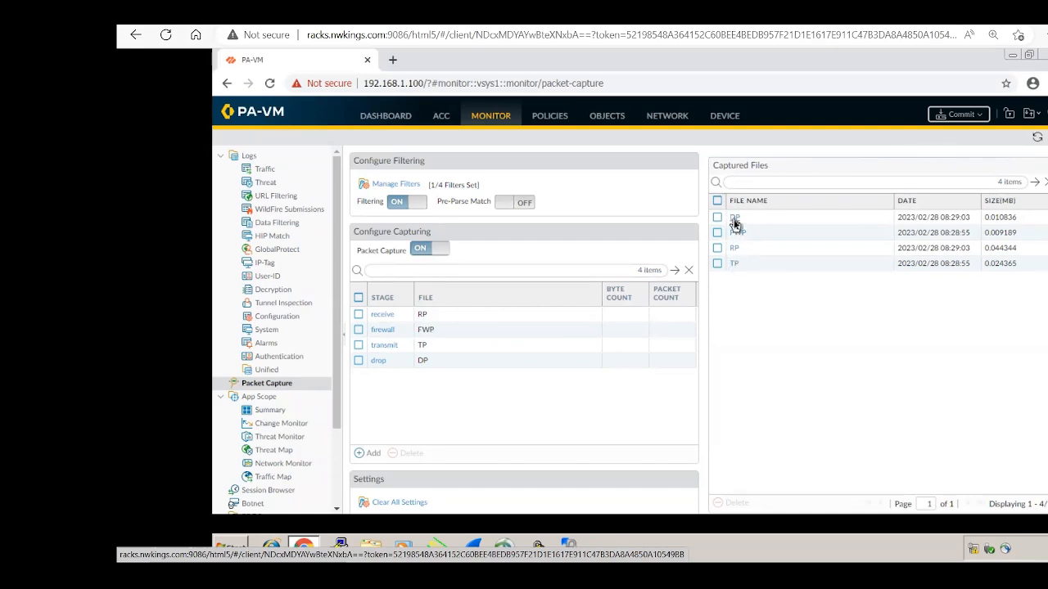
Step: Download the DP capture and open DP.pcap in Wireshark
left_click(734, 218)
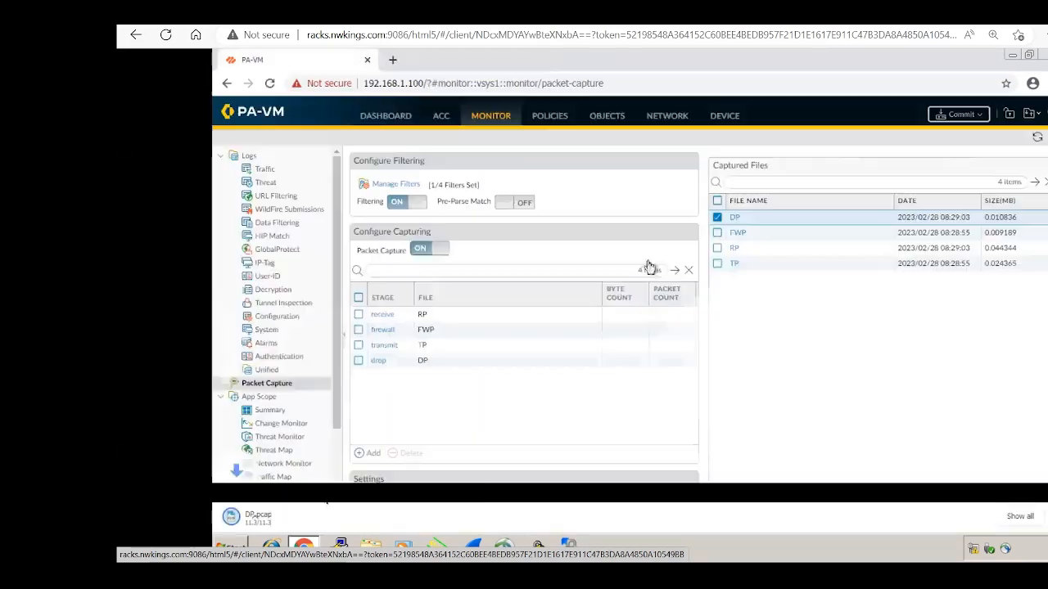
left_click(283, 528)
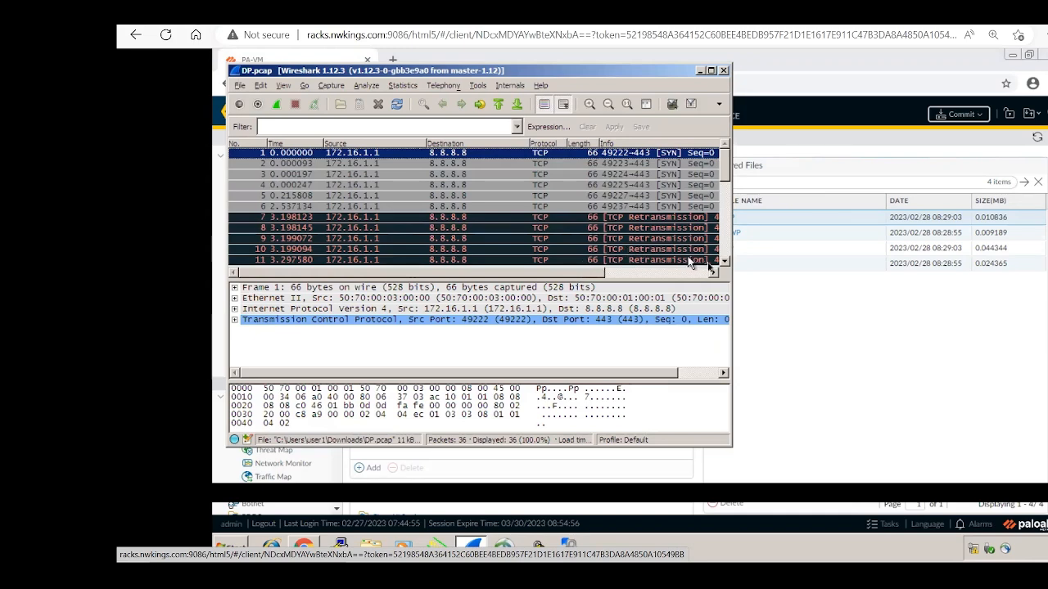
left_click(715, 273)
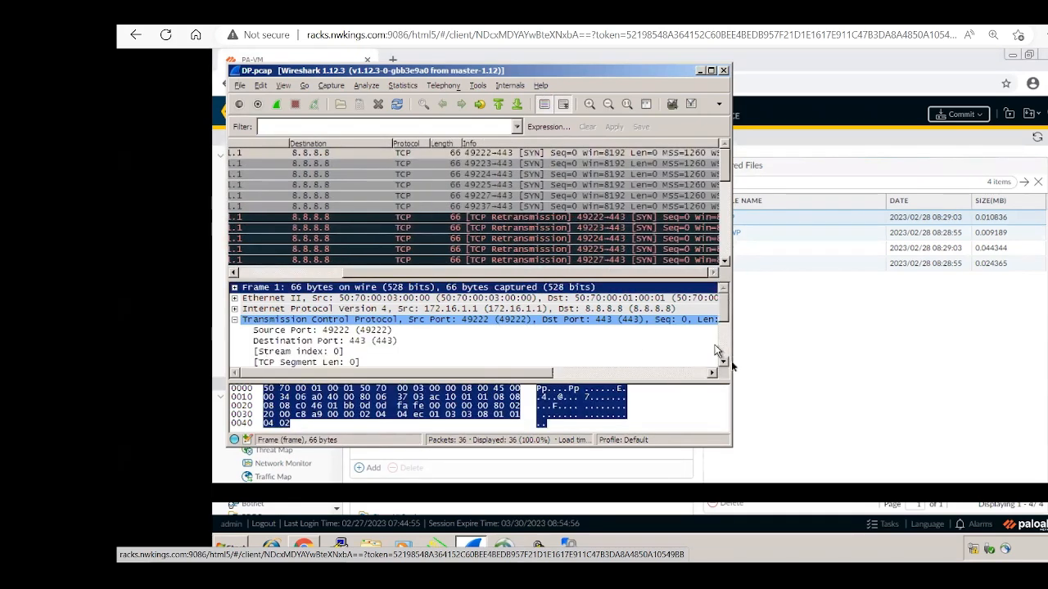
Step: Scroll through DP.pcap's SYN retransmissions from 172.16.1.1 to 8.8.8.8:443, then close it
left_click(724, 364)
left_click(724, 364)
left_click(724, 364)
left_click(724, 364)
left_click(724, 363)
left_click(724, 363)
left_click(723, 364)
left_click(724, 364)
left_click(723, 363)
left_click(723, 363)
left_click(724, 363)
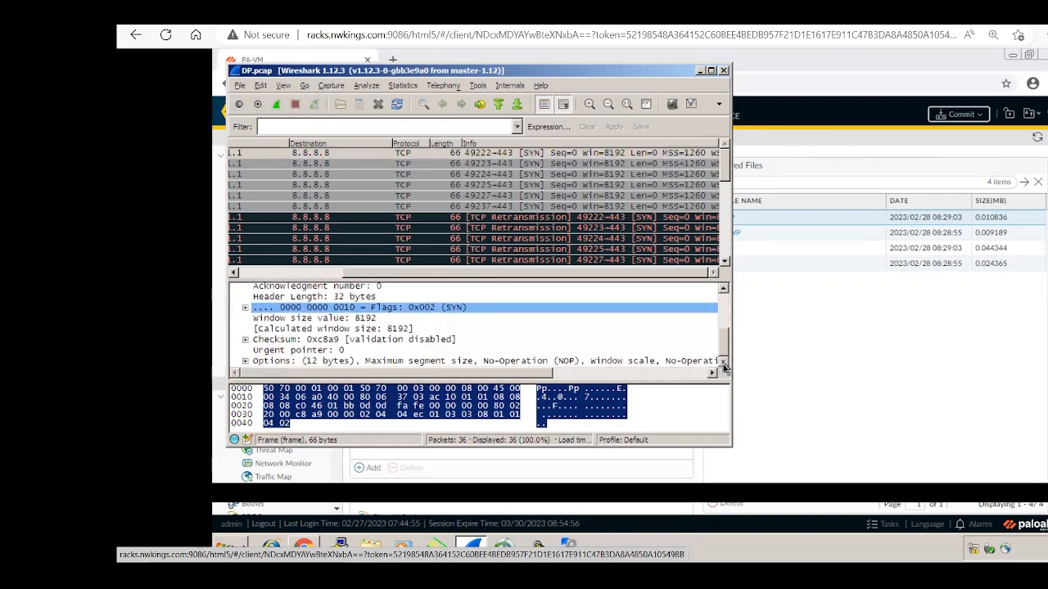
left_click(723, 289)
left_click(723, 289)
left_click(723, 289)
left_click(724, 289)
left_click(724, 289)
left_click(724, 289)
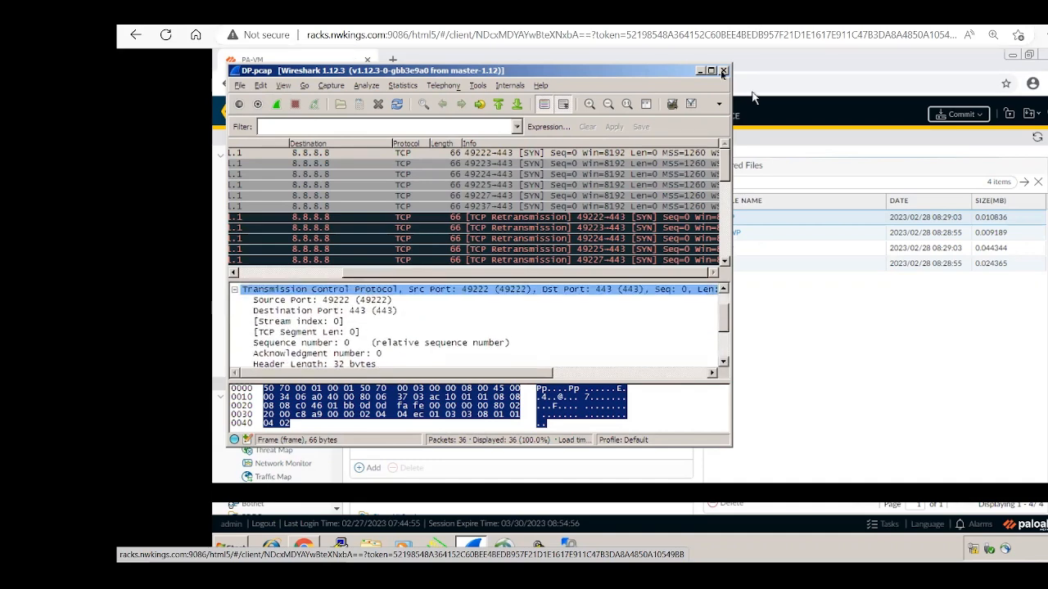
left_click(723, 70)
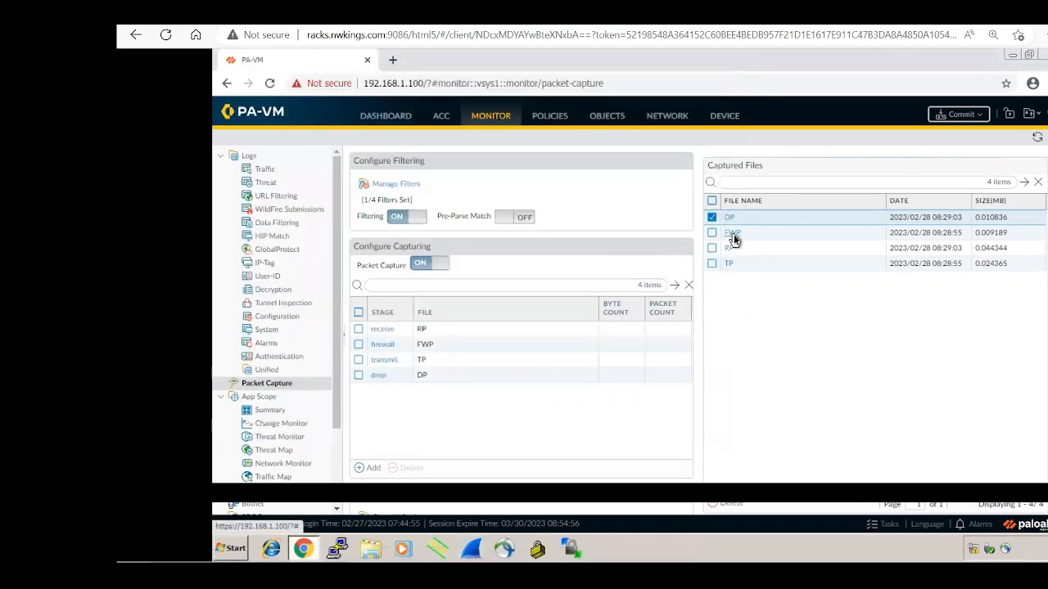
Step: Download FWP (1).pcap, open it in Wireshark and inspect packet 9, a TCP ACK
left_click(733, 235)
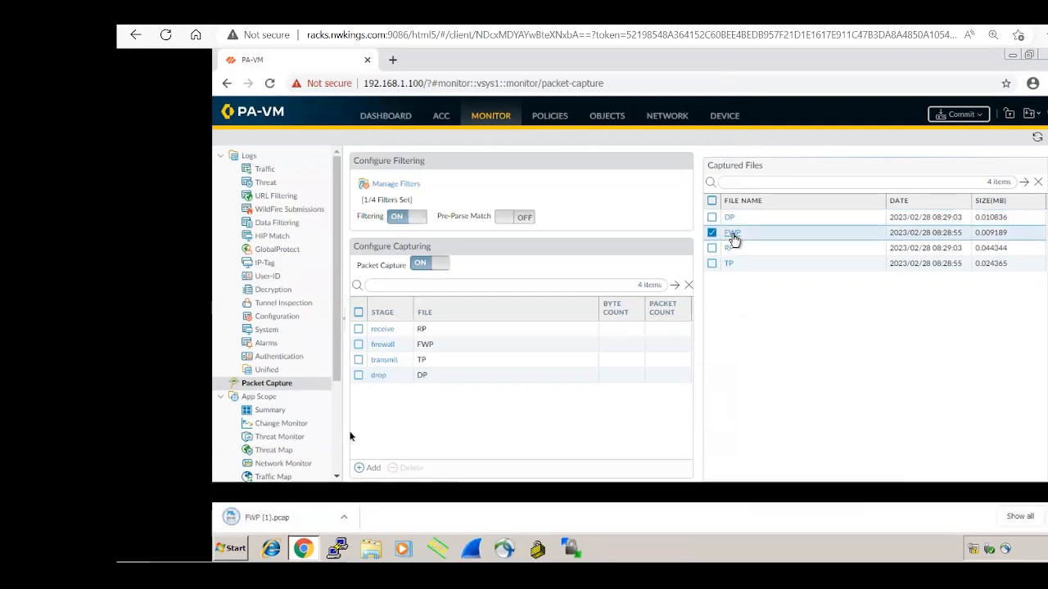
left_click(260, 524)
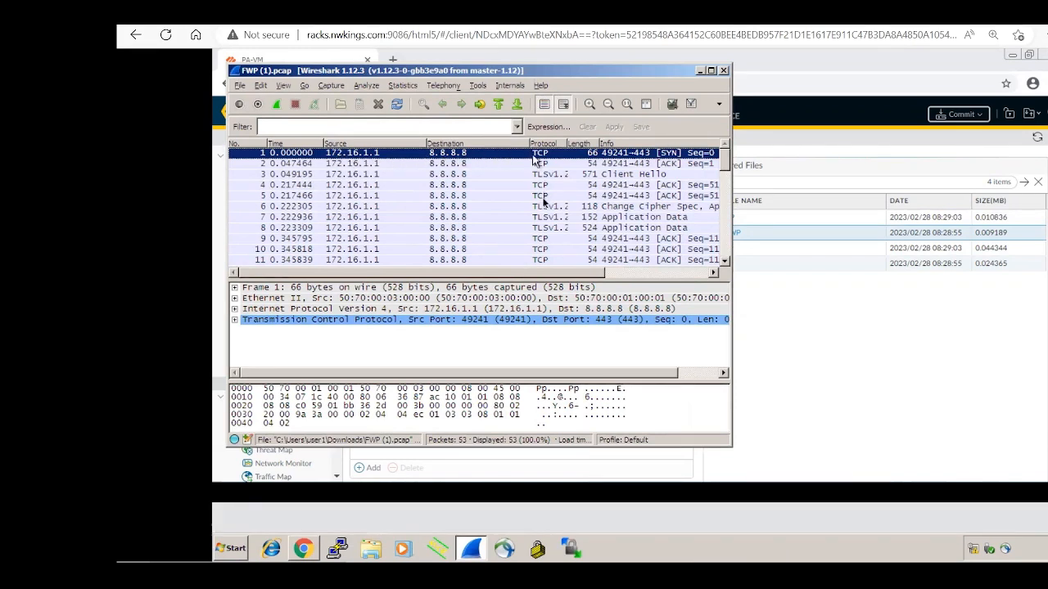
left_click(614, 239)
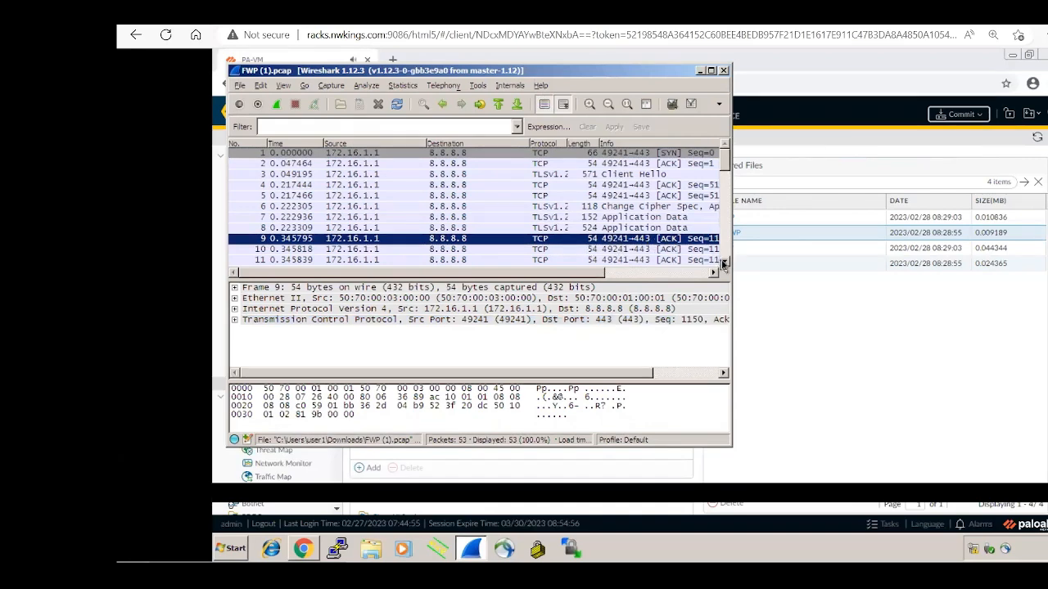
scroll(724, 264, "down", 4)
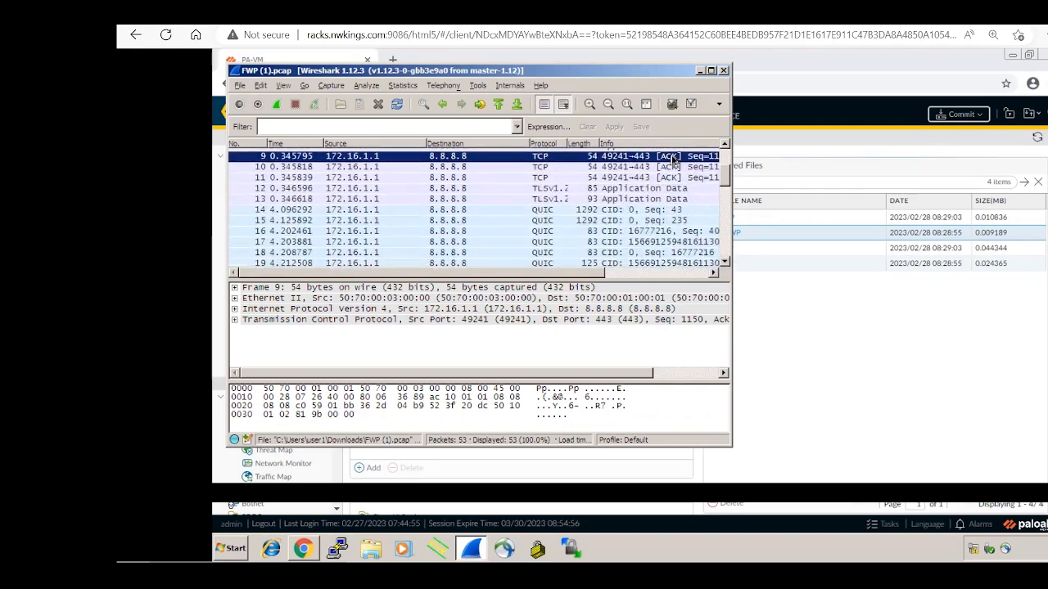
double_click(668, 168)
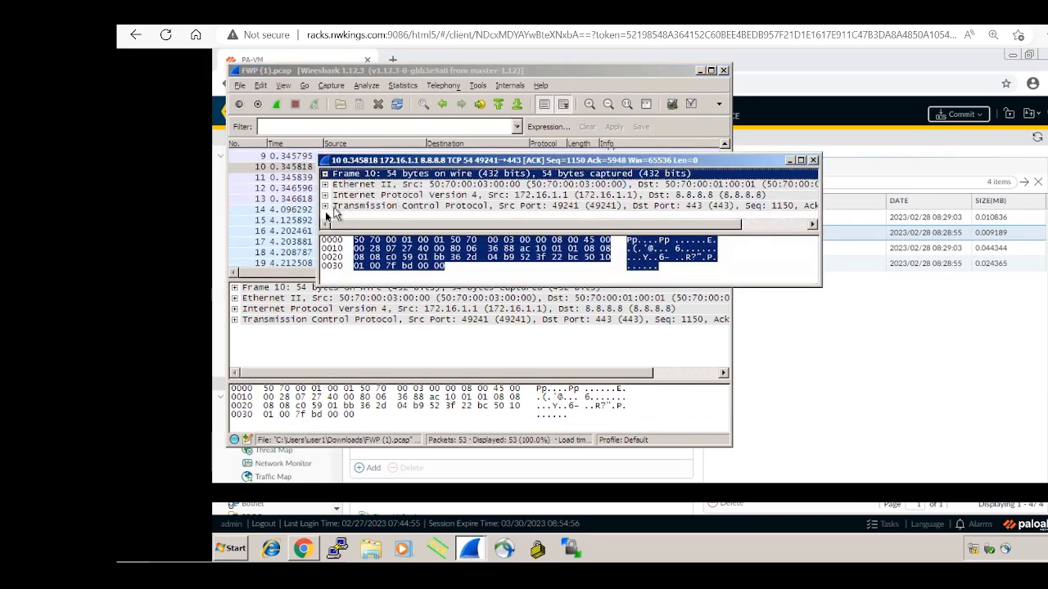
left_click(325, 207)
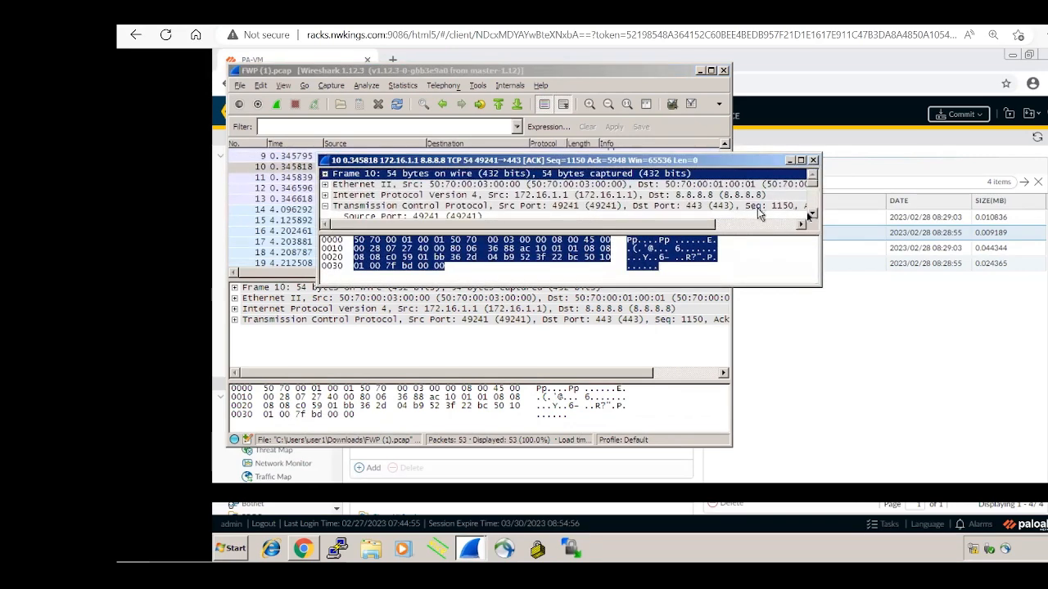
left_click(813, 217)
left_click(813, 217)
left_click(813, 217)
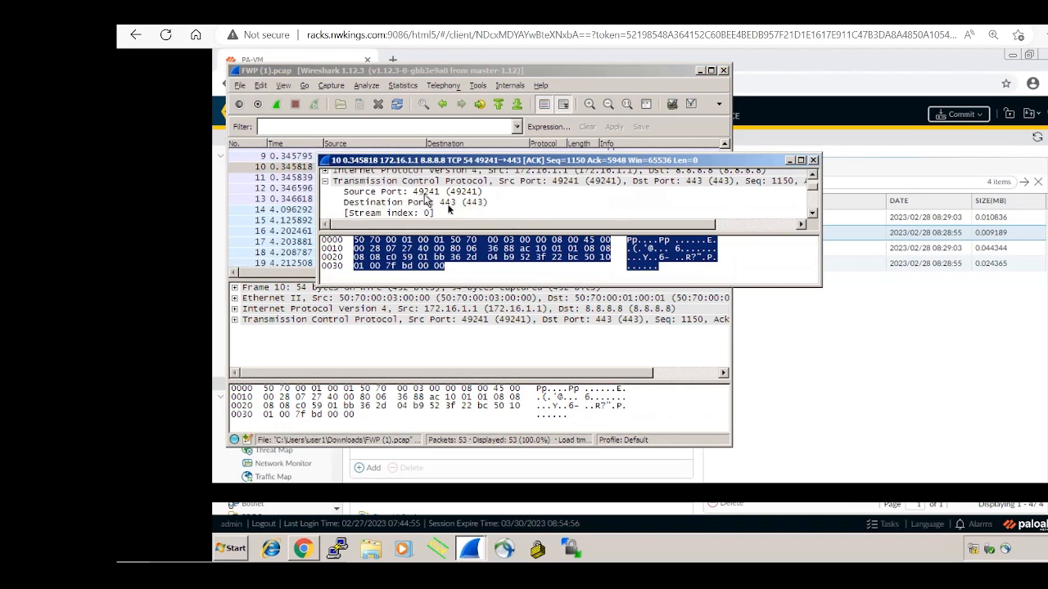
left_click(815, 216)
left_click(814, 216)
left_click(814, 215)
left_click(815, 215)
left_click(815, 215)
left_click(814, 216)
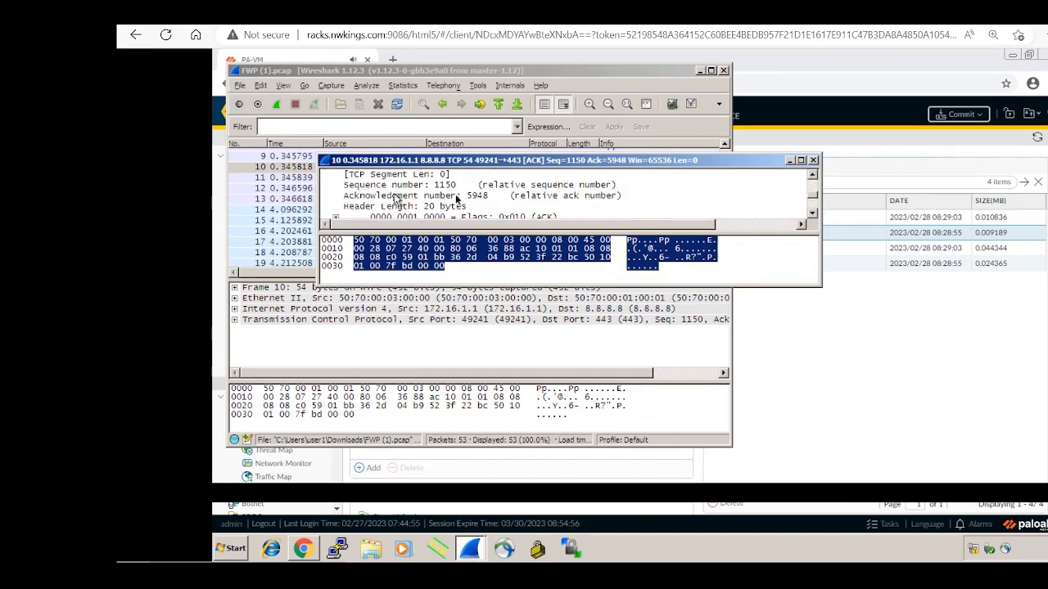
left_click(814, 215)
left_click(815, 216)
left_click(815, 215)
left_click(814, 216)
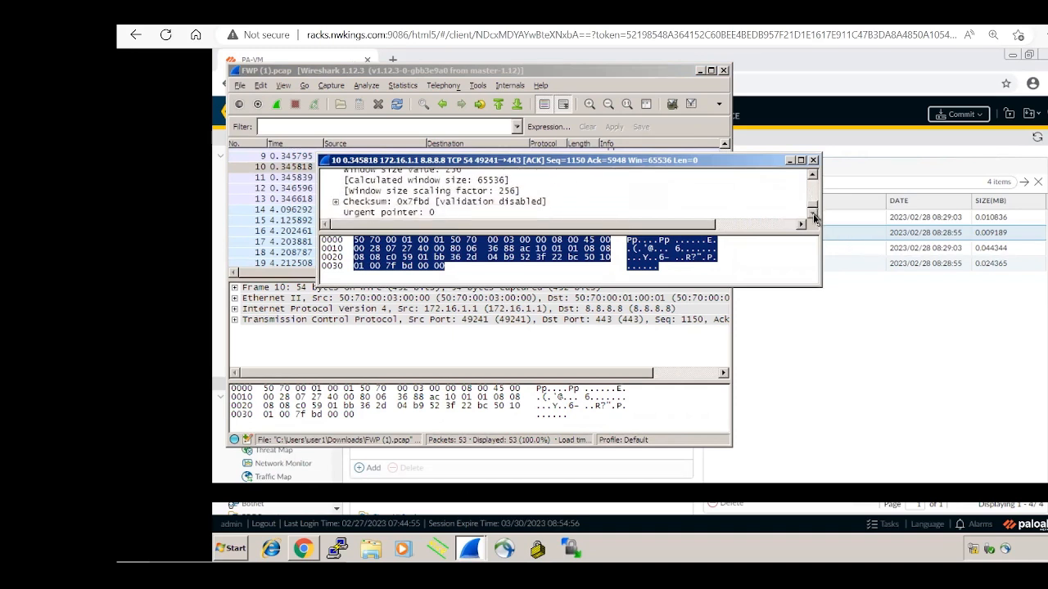
left_click(812, 162)
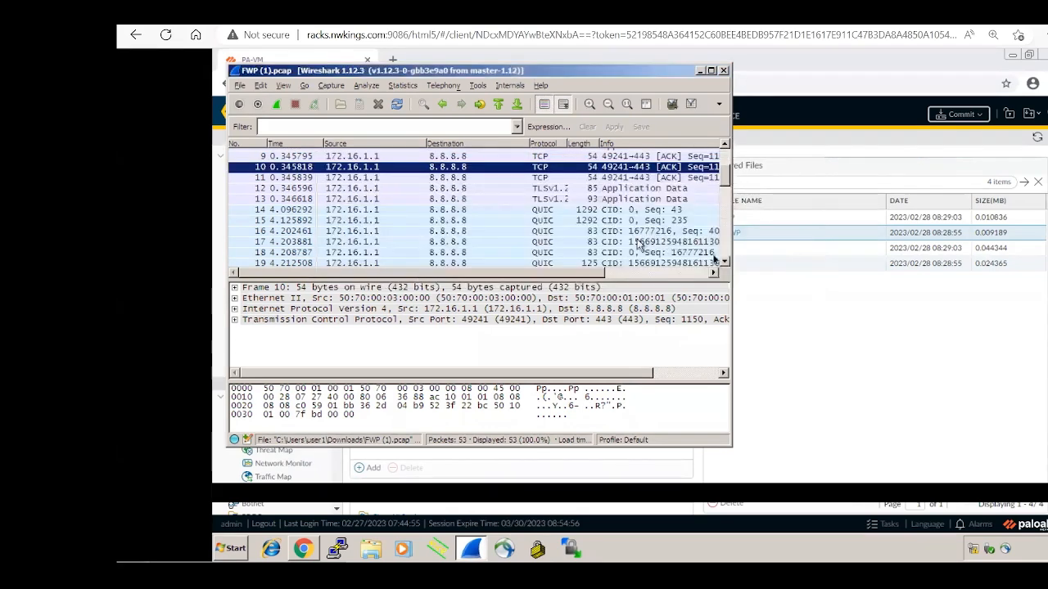
Step: Scroll through FWP (1).pcap's QUIC, TLS and keep-alive packets, then select packet 44 (Change Cipher Spec)
left_click(724, 264)
left_click(724, 264)
left_click(723, 263)
left_click(724, 263)
left_click(724, 264)
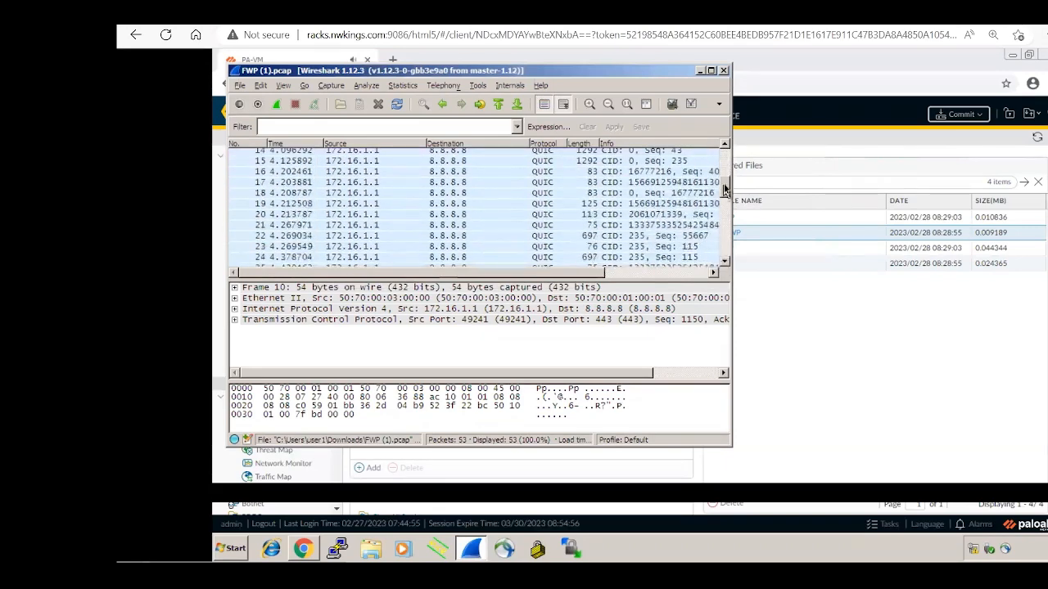
left_click_drag(724, 189, 723, 230)
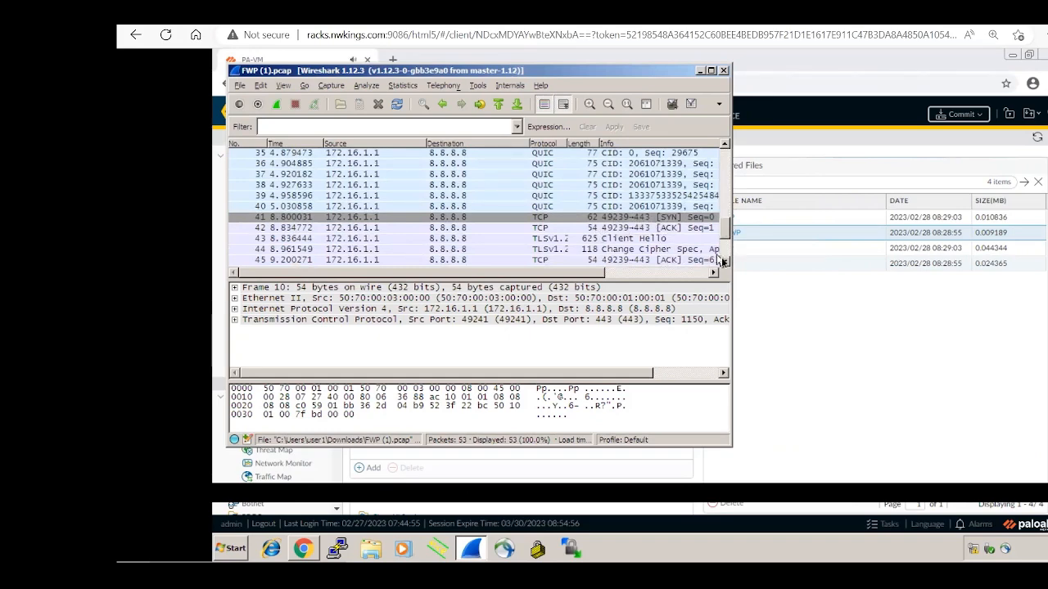
scroll(724, 263, "down", 3)
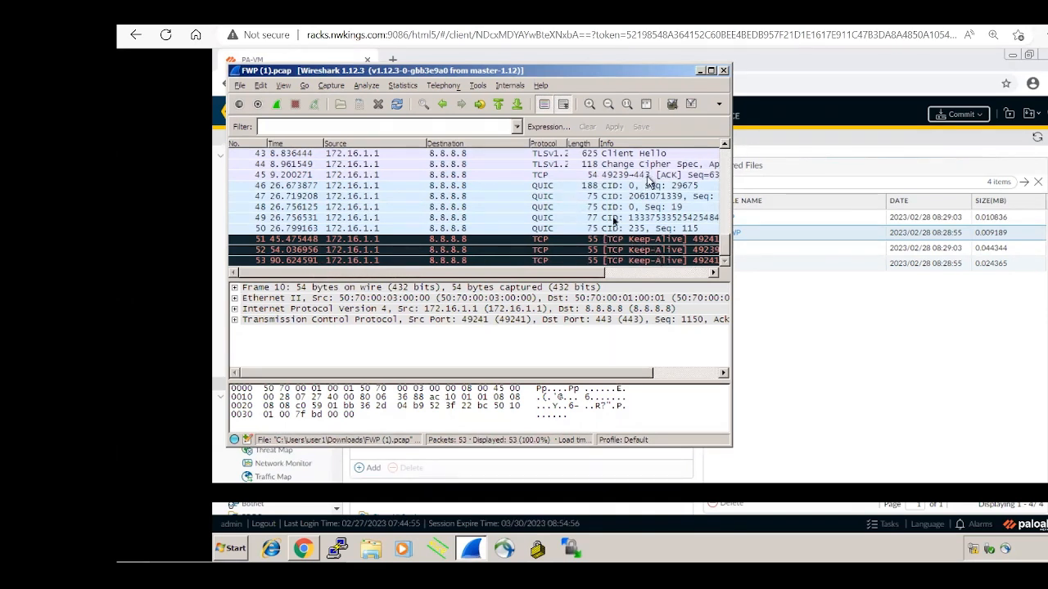
left_click(725, 145)
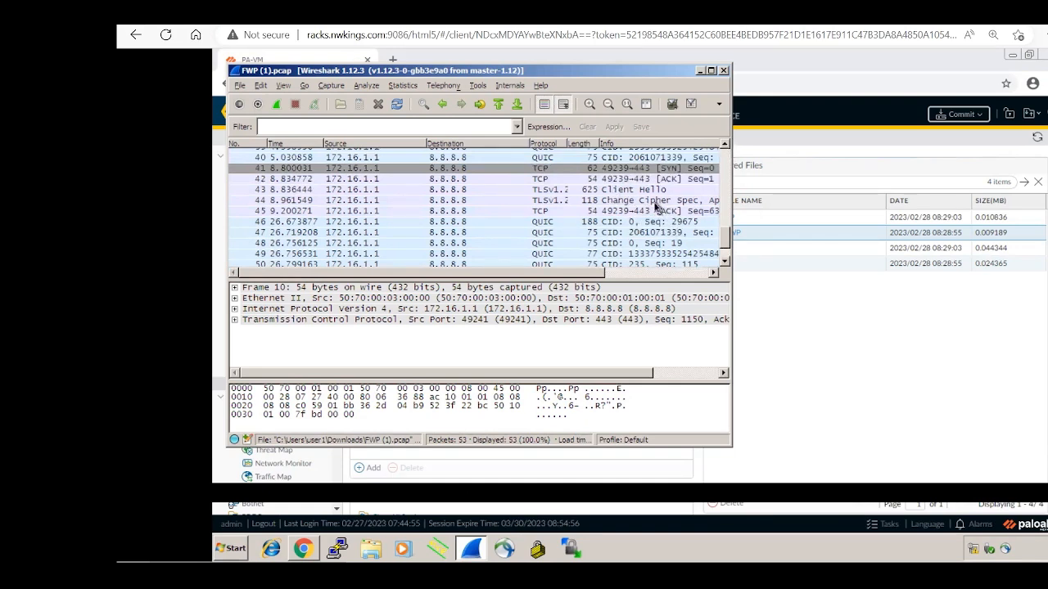
left_click(657, 201)
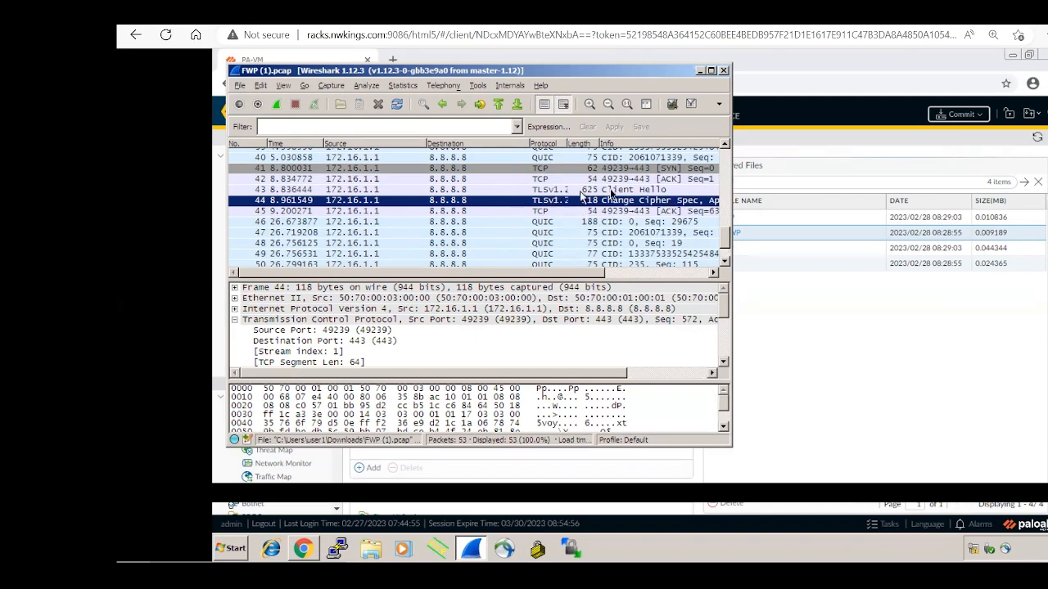
Step: Inspect packet 43 (Client Hello), then packet 41 (SYN) and packet 42
left_click(610, 191)
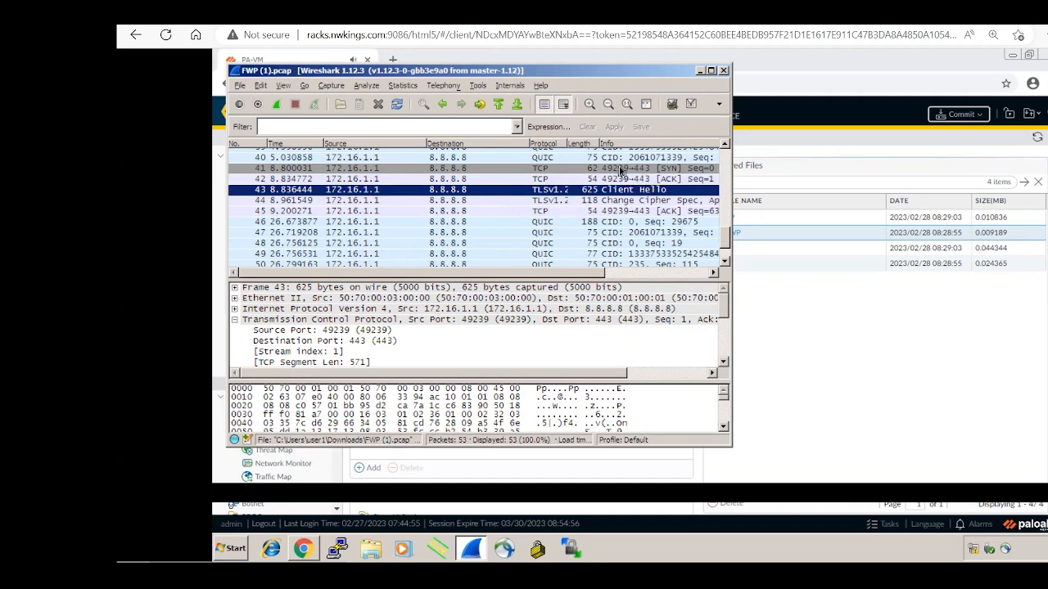
left_click(621, 170)
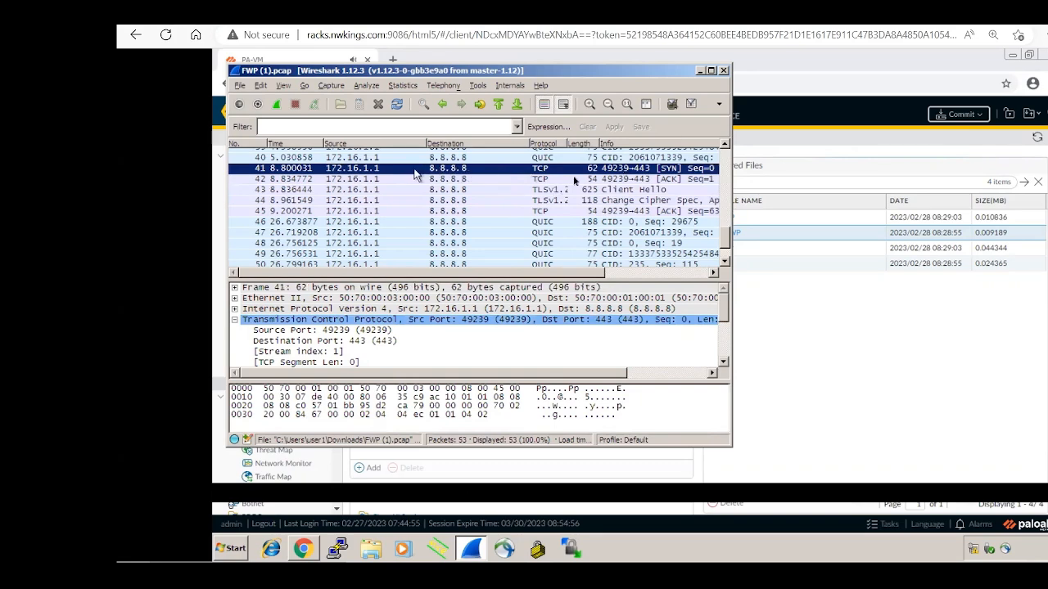
key("Down")
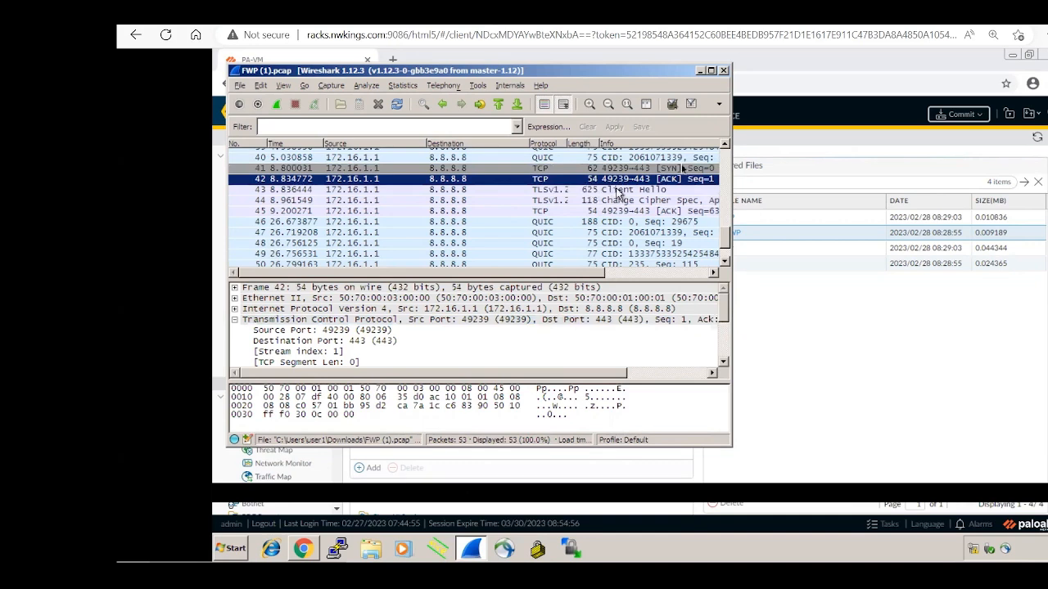
scroll(727, 146, "up", 5)
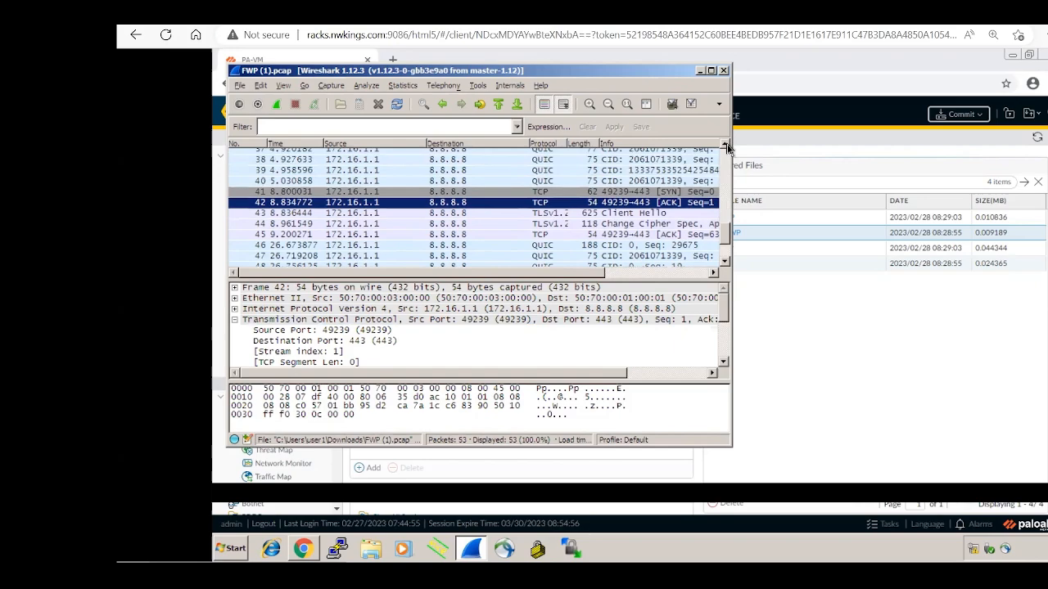
scroll(727, 145, "up", 7)
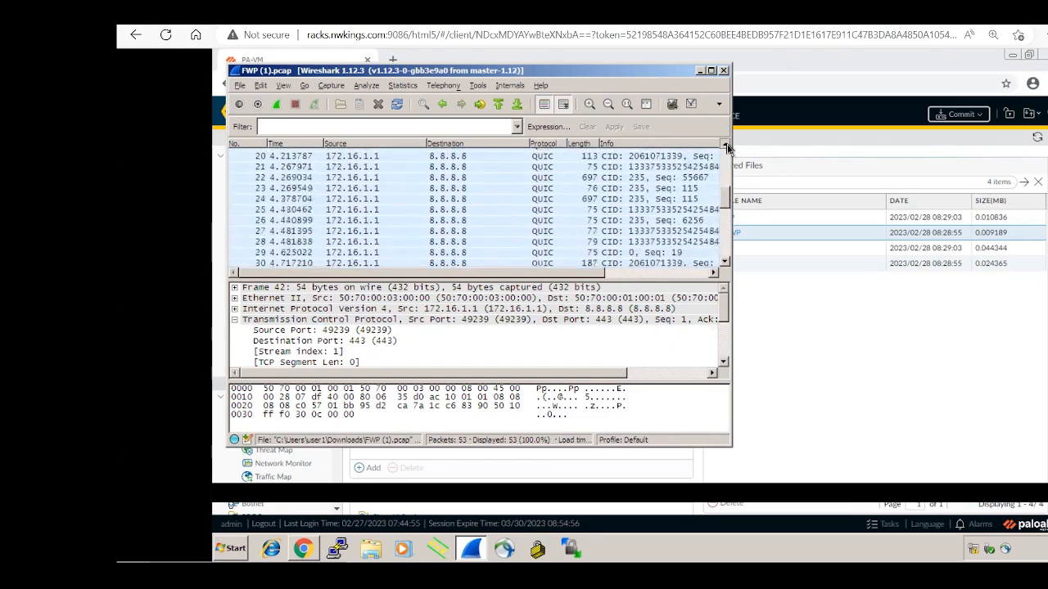
scroll(727, 146, "up", 1)
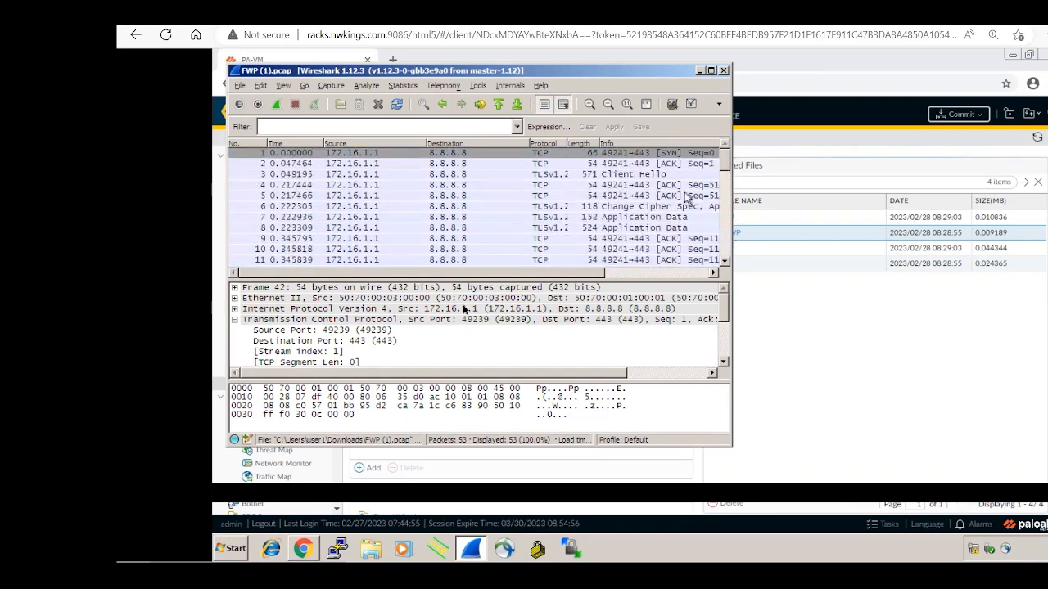
Step: Expand frame 42's IPv4, Ethernet II and Frame details, then close FWP (1).pcap
left_click(235, 309)
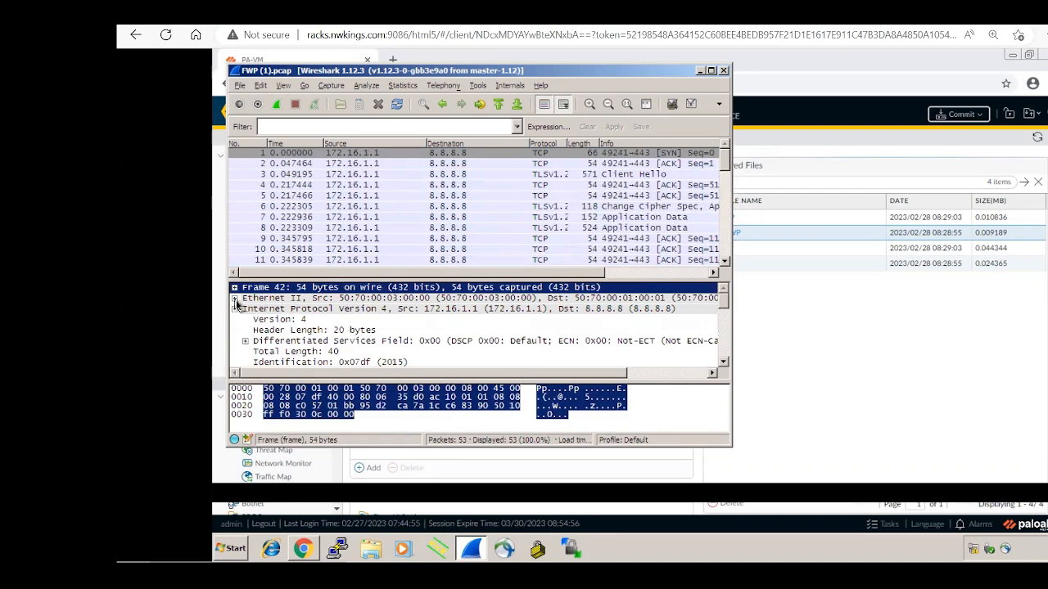
left_click(235, 298)
left_click(234, 287)
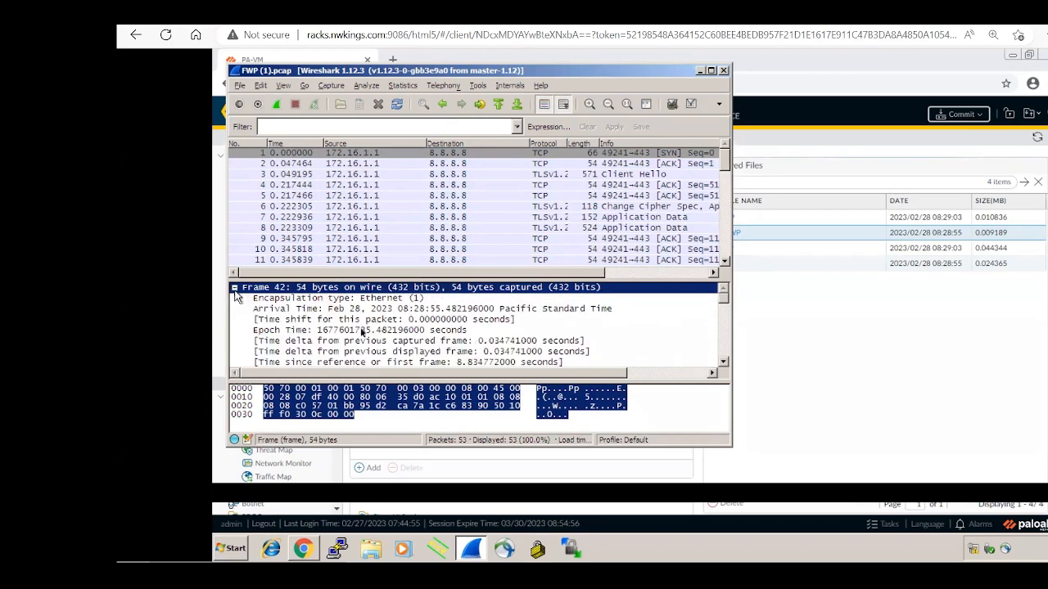
left_click(724, 365)
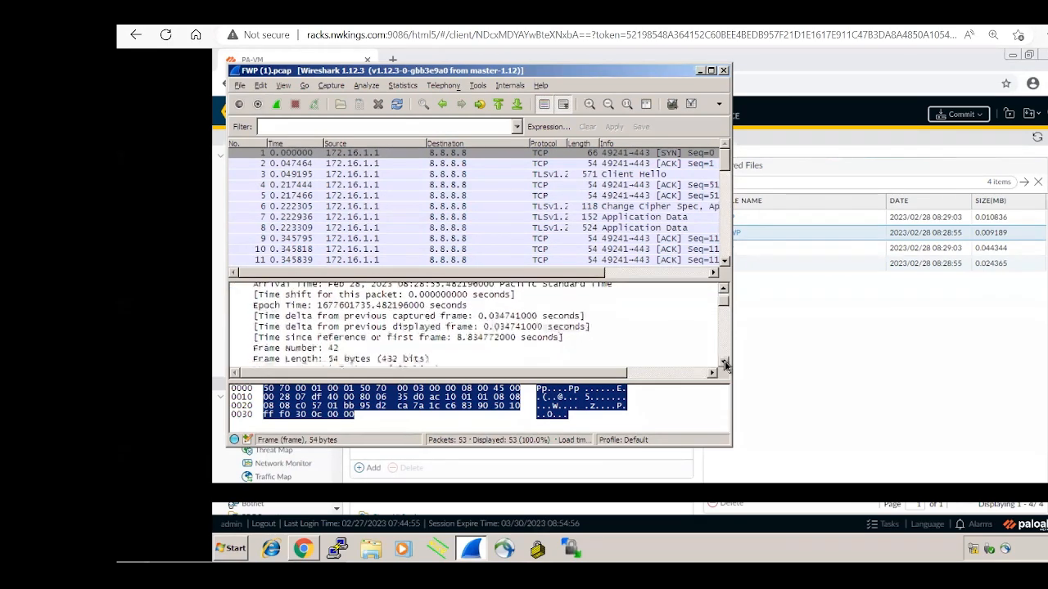
left_click(724, 71)
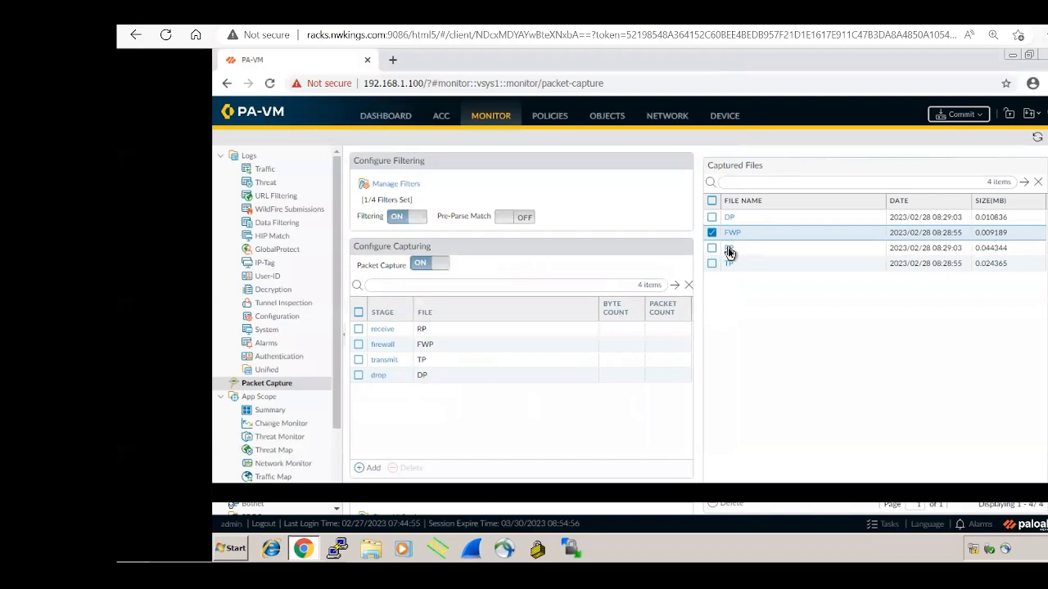
Step: Download the RP captured file as RP (2).pcap
left_click(728, 250)
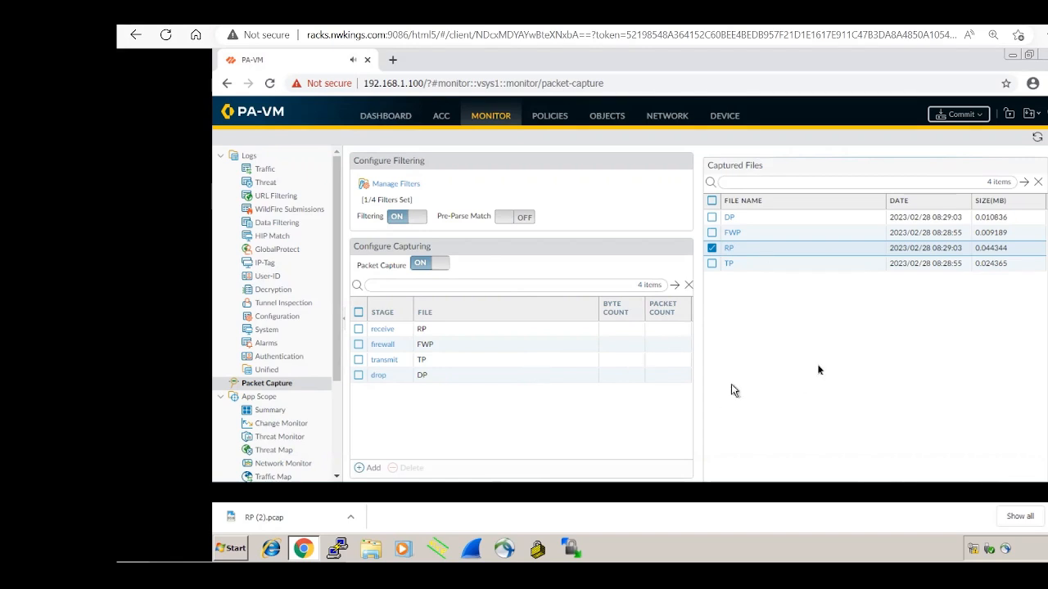
Step: Delete the receive, firewall, transmit and drop capture stages
left_click(358, 329)
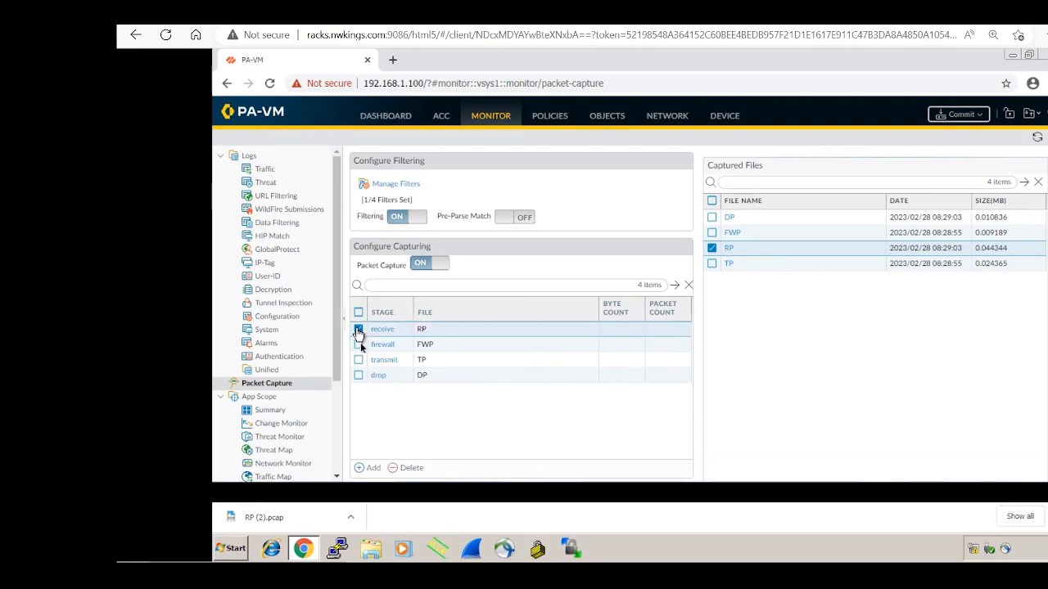
left_click(359, 345)
left_click(359, 361)
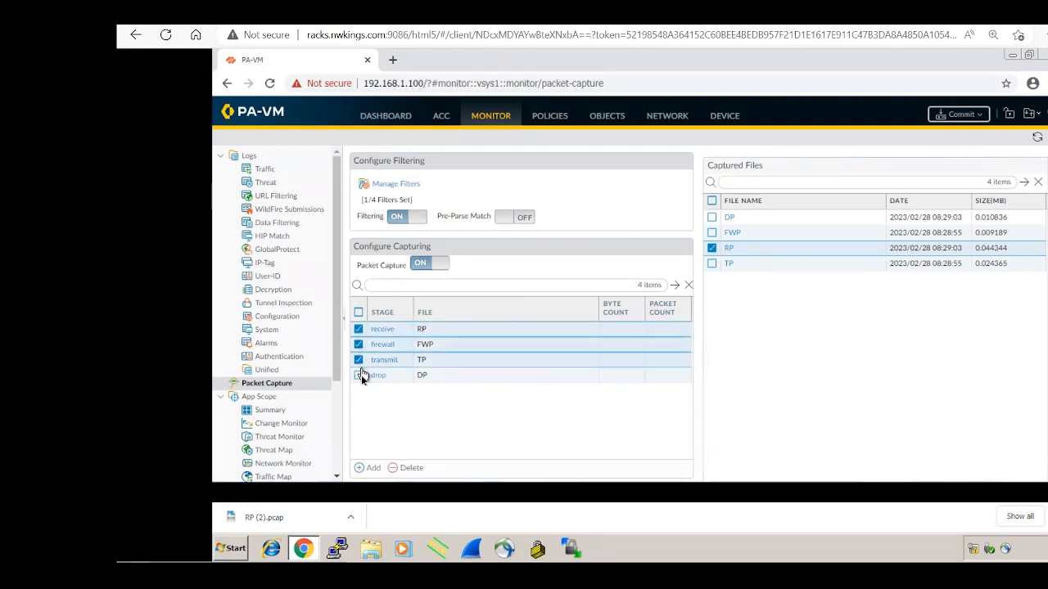
left_click(359, 376)
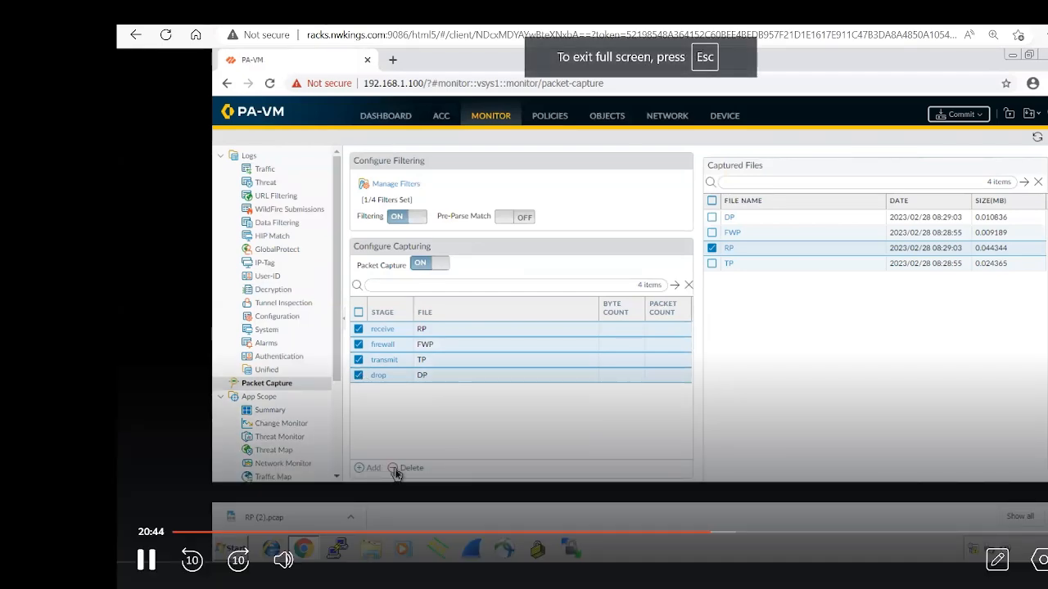
left_click(396, 472)
left_click(619, 332)
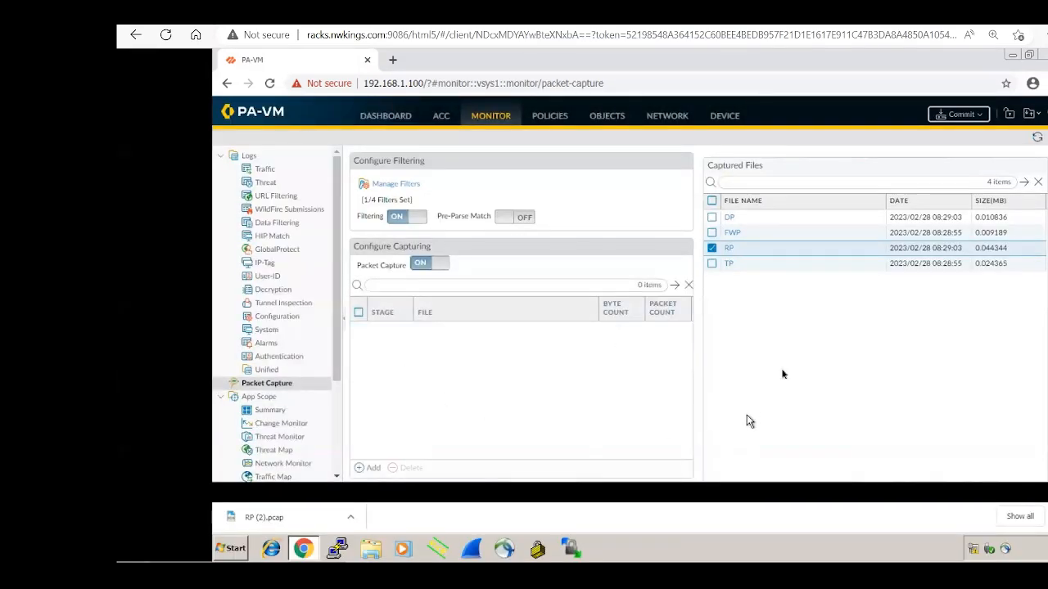
Step: Delete the DP, FWP, RP and TP captured files
left_click(712, 217)
left_click(712, 233)
left_click(712, 263)
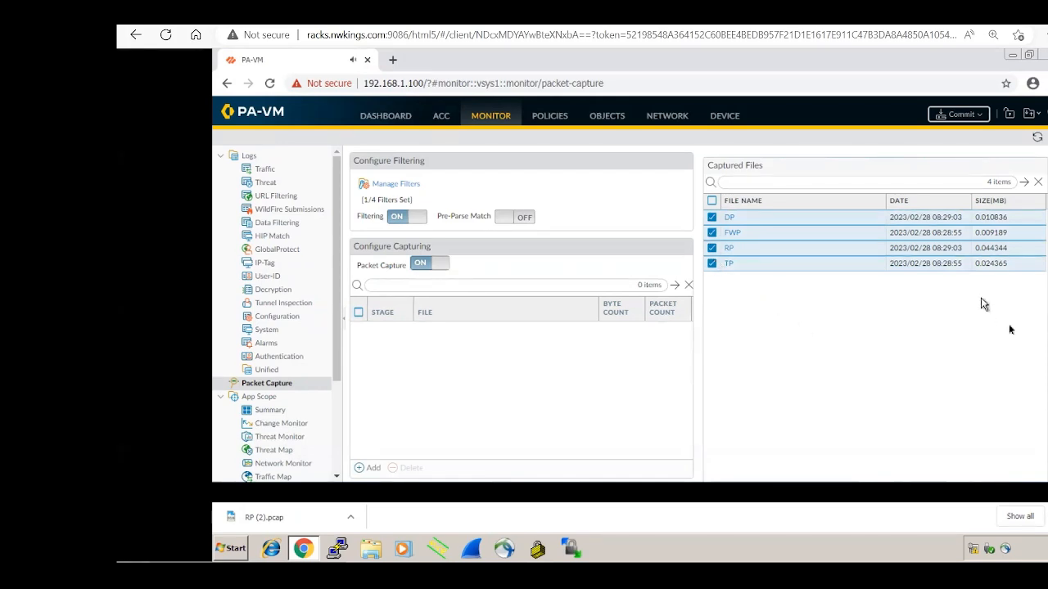
scroll(720, 458, "down", 1)
left_click(713, 448)
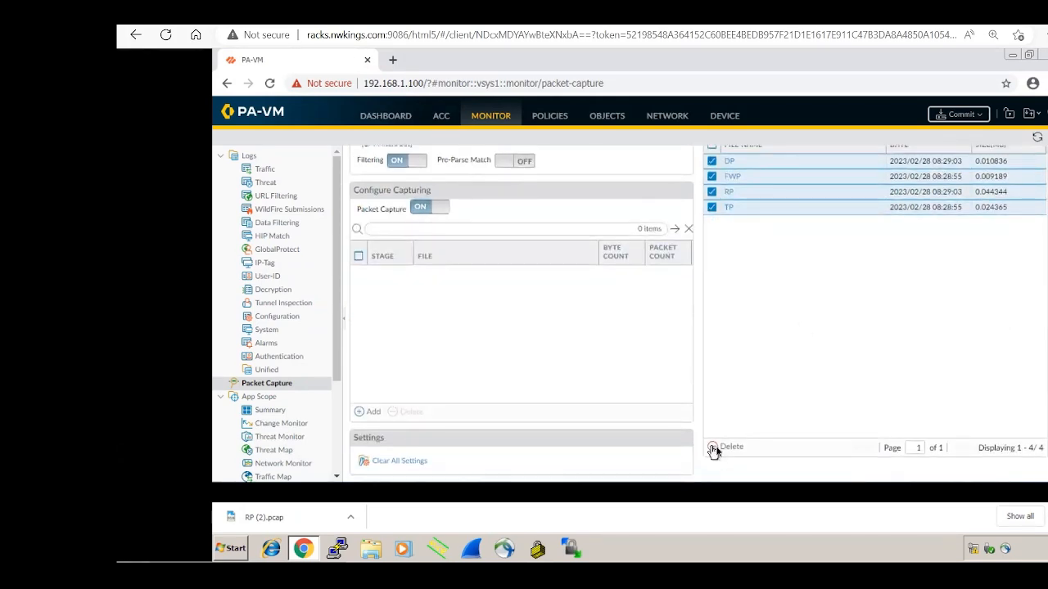
Step: Delete packet capture filter 1 and switch Filtering to OFF
left_click(403, 185)
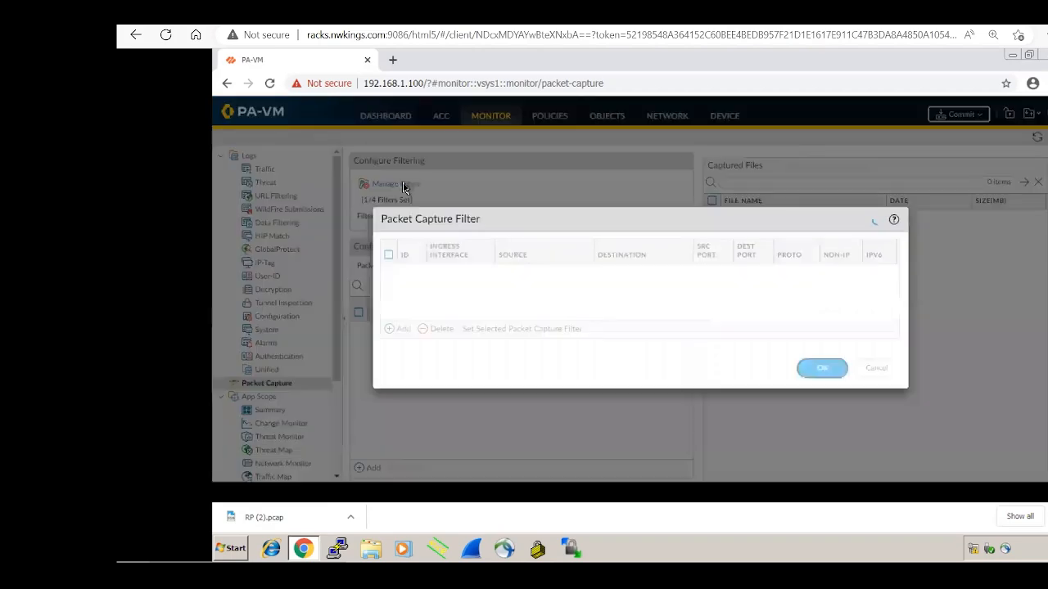
left_click(389, 273)
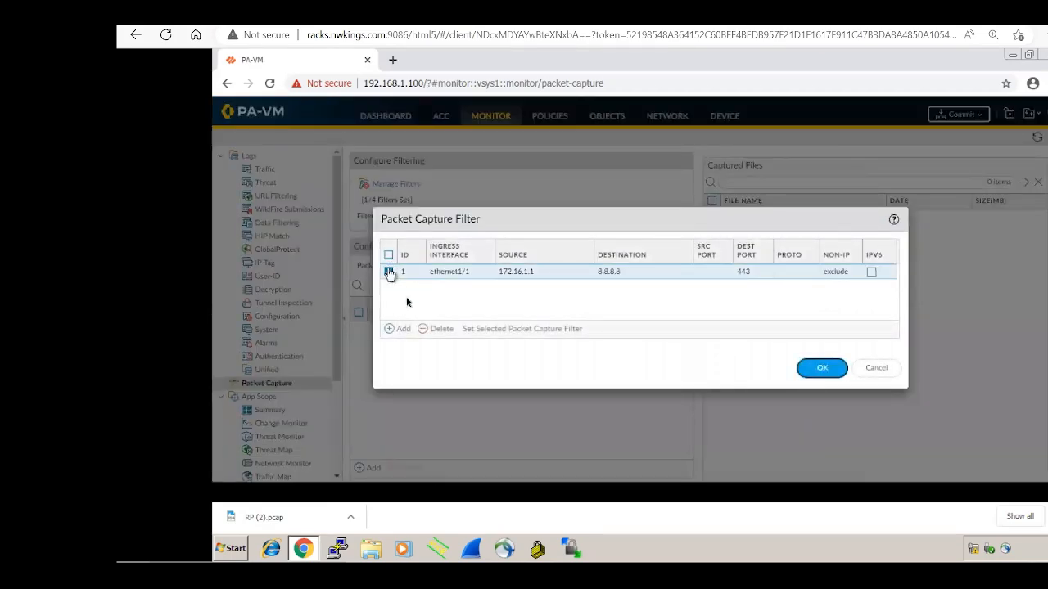
left_click(434, 331)
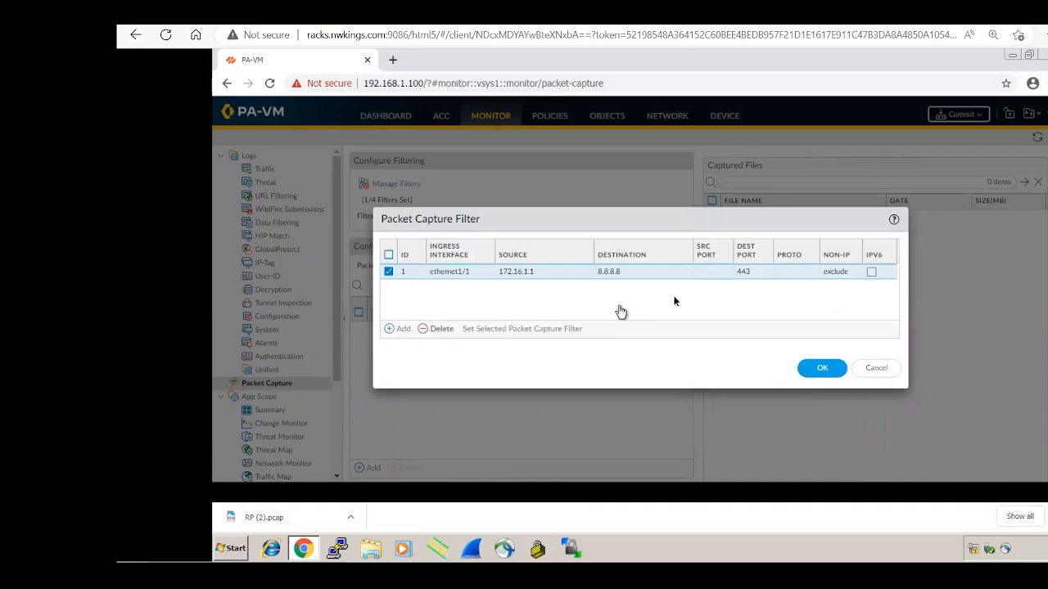
left_click(832, 375)
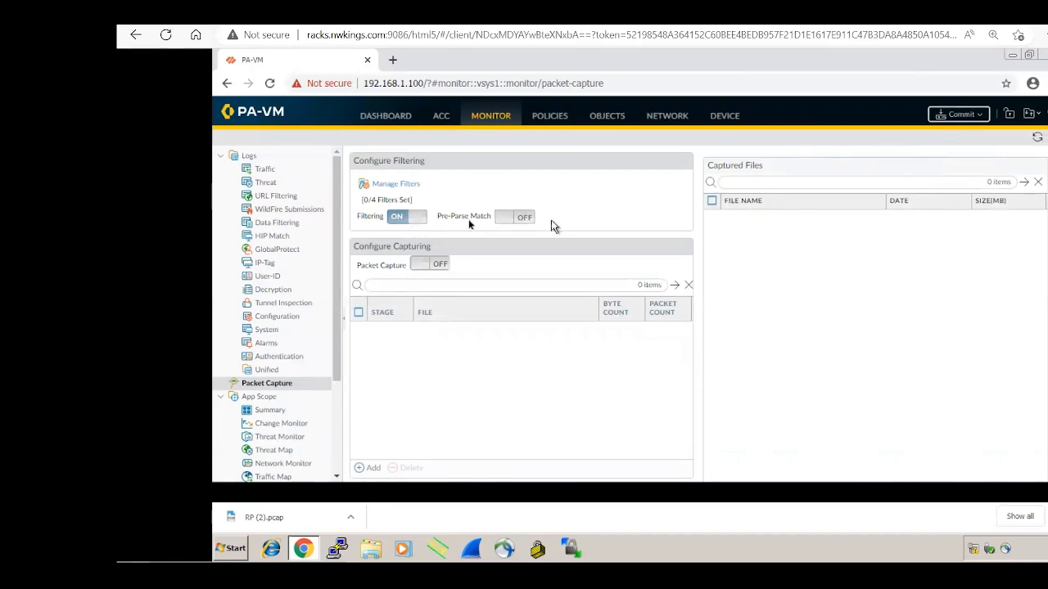
left_click(417, 218)
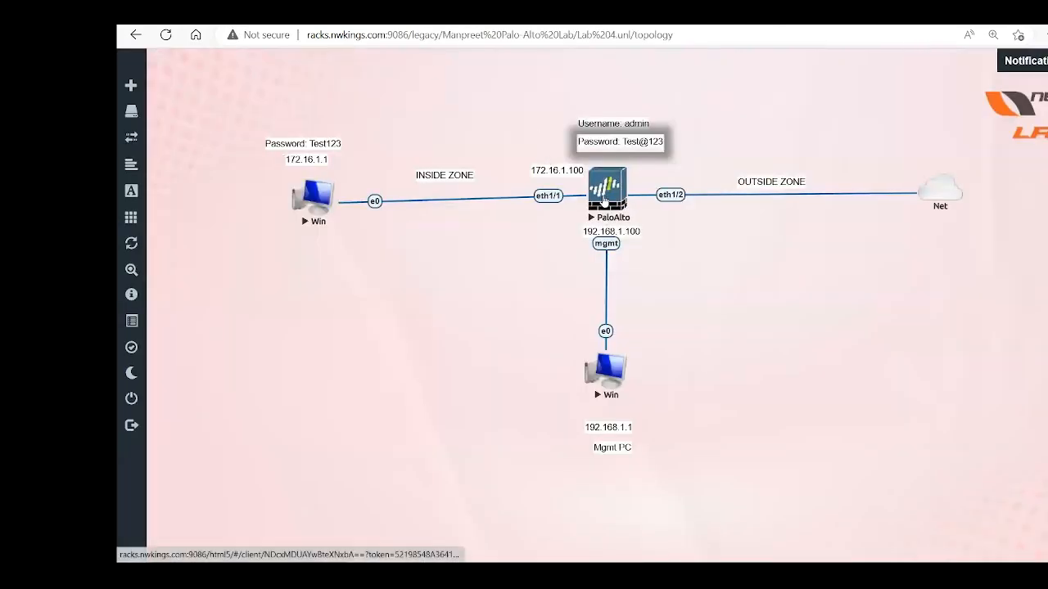
Step: Log in to the PaloAlto console with the admin credentials and begin entering 'debug dataplane packet-diag'
left_click(604, 199)
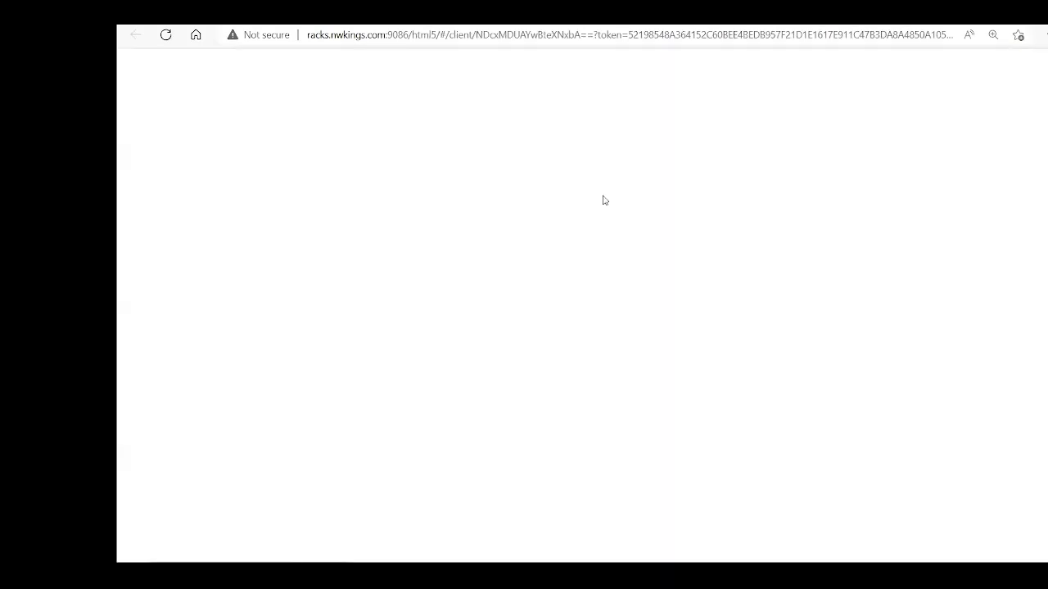
key("Return")
type("admi")
type("n")
key("Return")
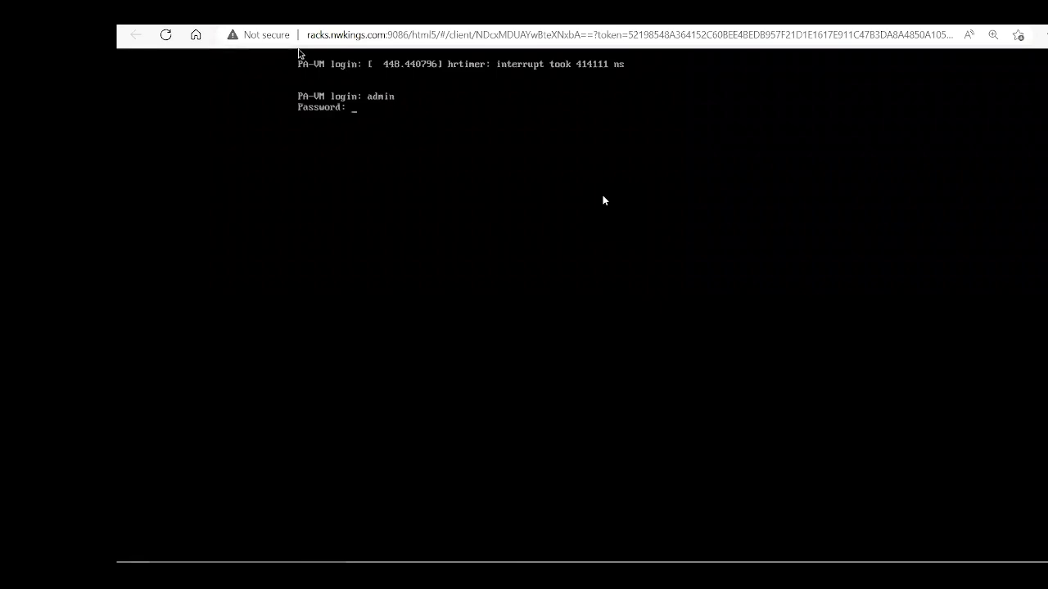
key("Return")
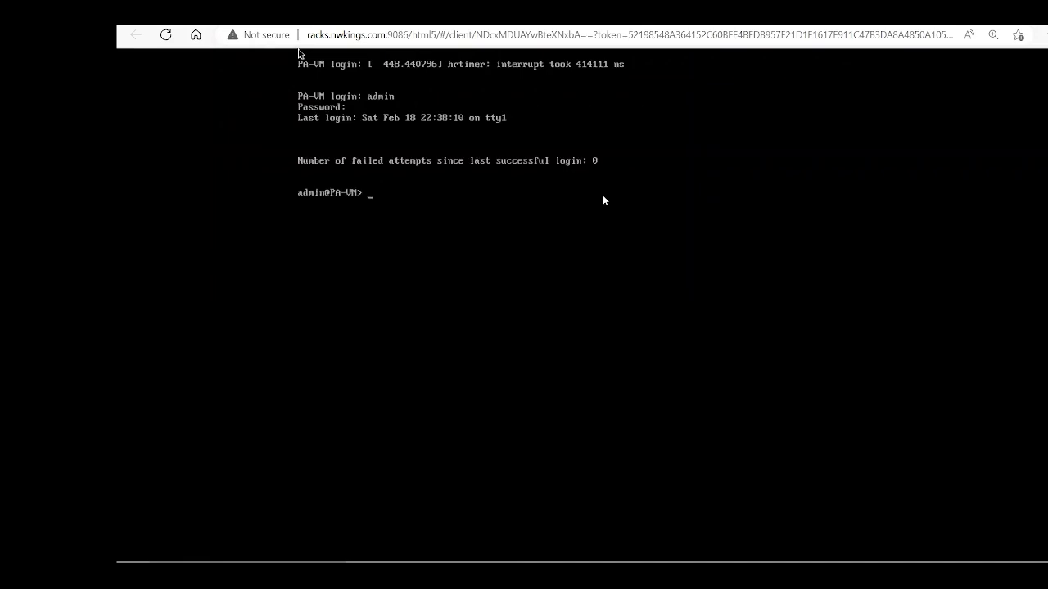
type("debug dataplane pa")
key("Tab")
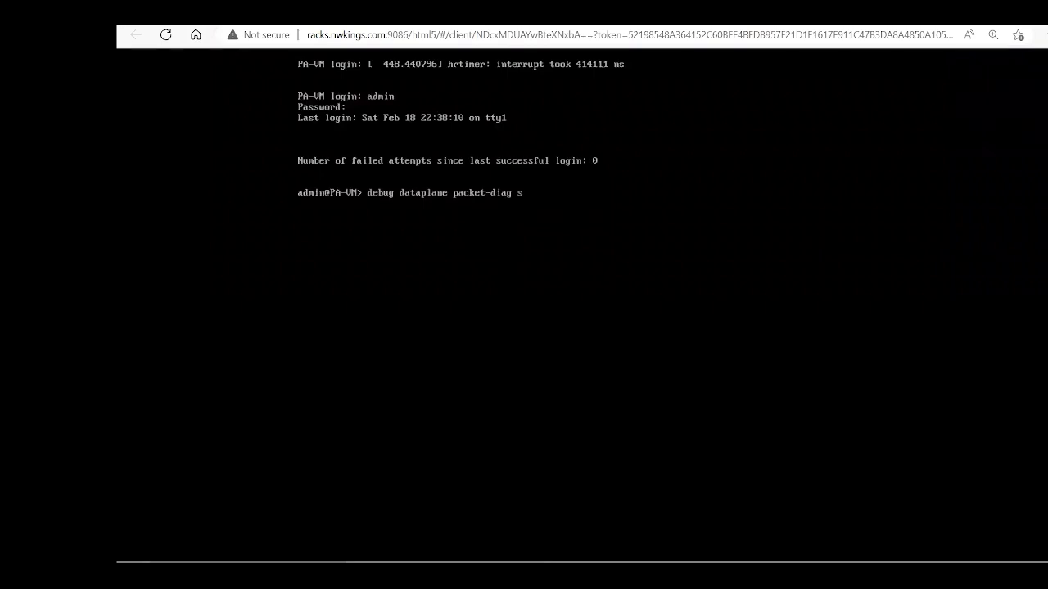
Step: Turn the dataplane debug packet filter on with 'debug dataplane packet-diag set filter on'
type("et-diag set filter")
key("question")
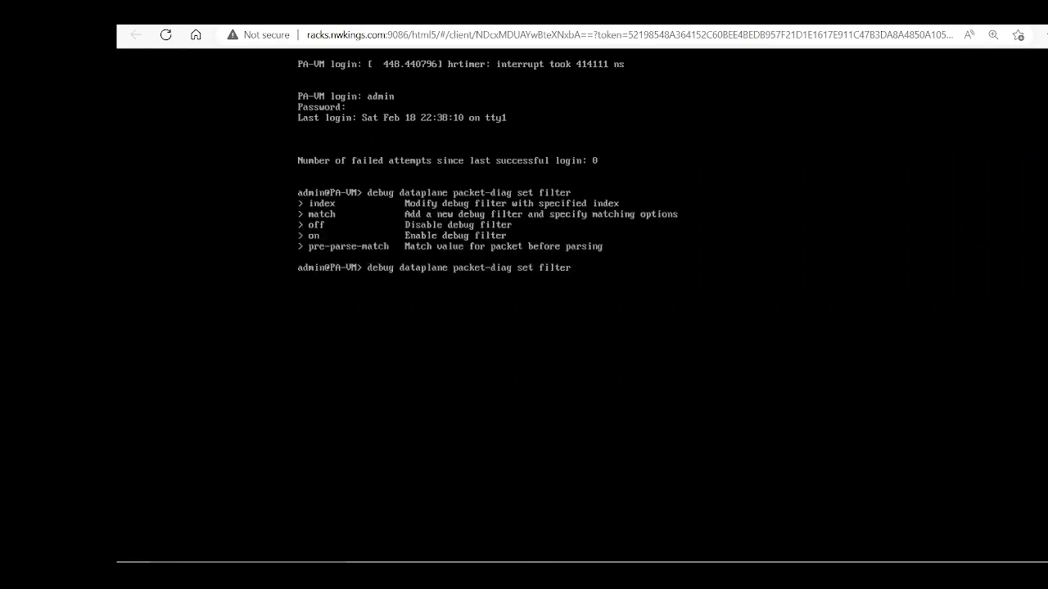
type("on")
key("Return")
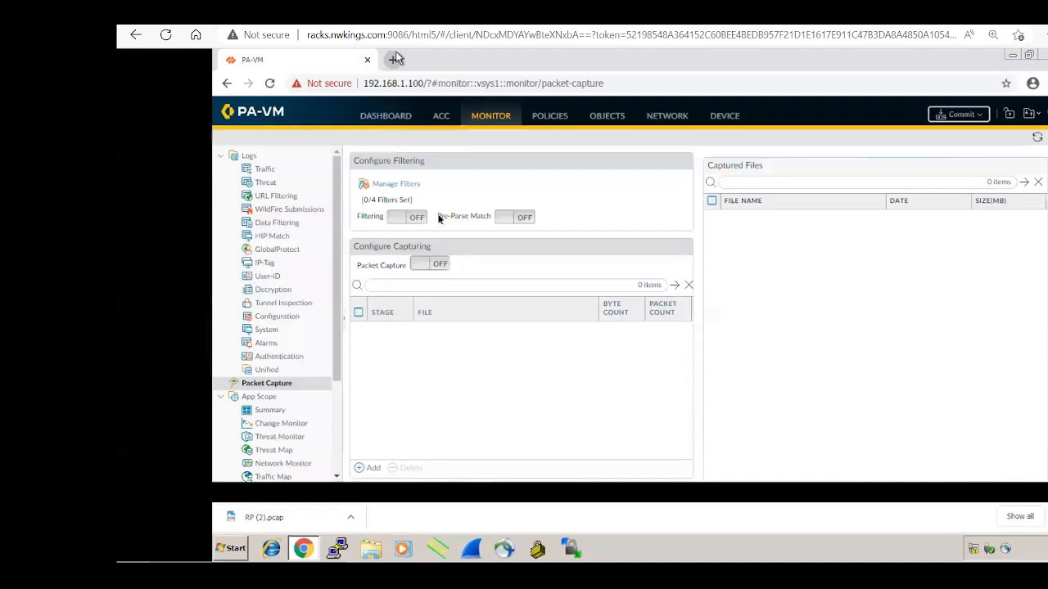
Step: Refresh the Packet Capture page and confirm Filtering ON with 0/4 filters in Manage Filters
left_click(1037, 140)
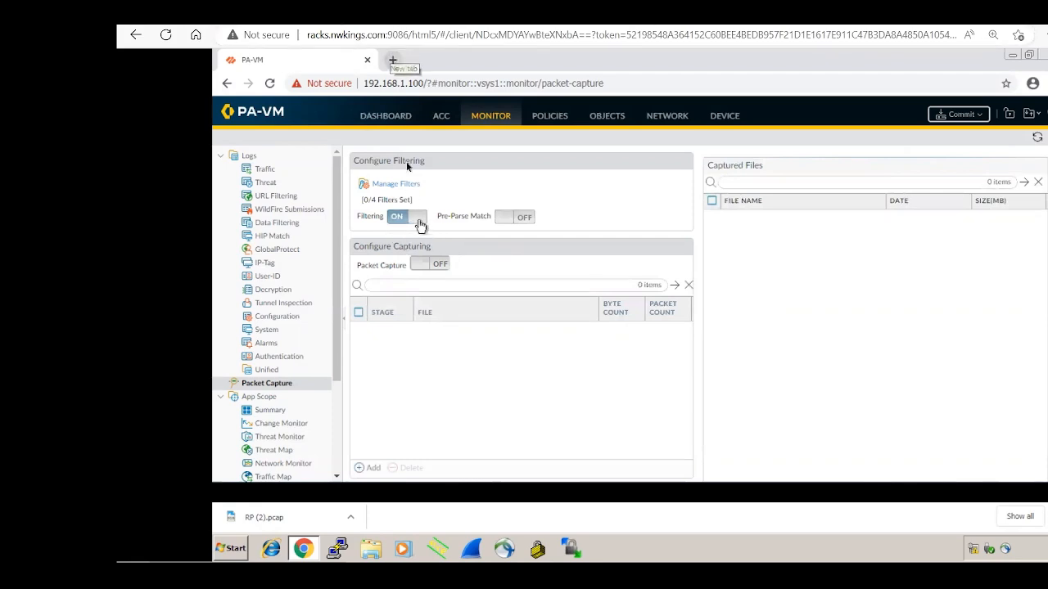
left_click(401, 24)
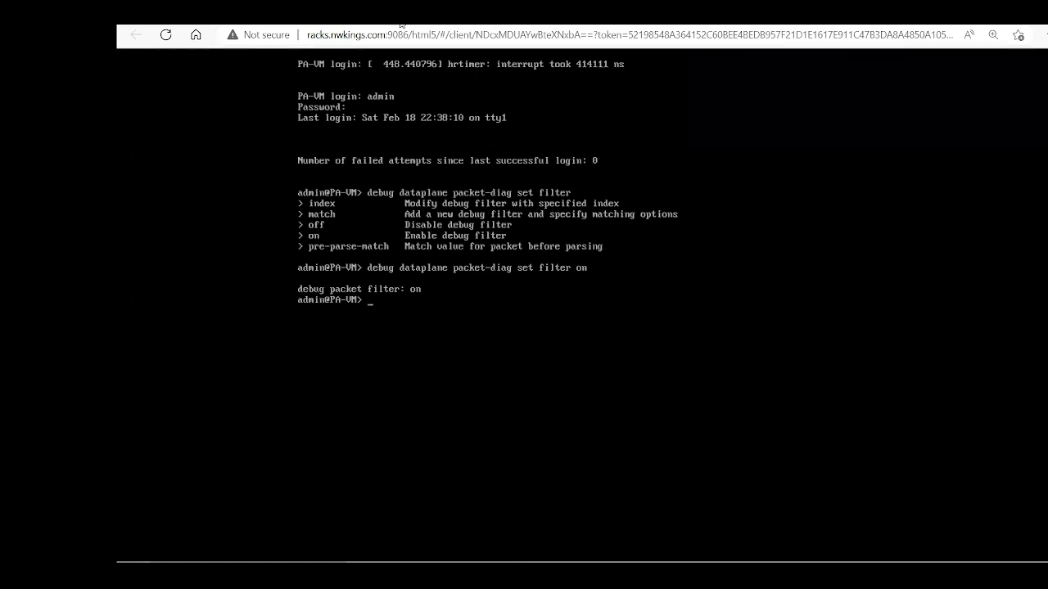
left_click(401, 25)
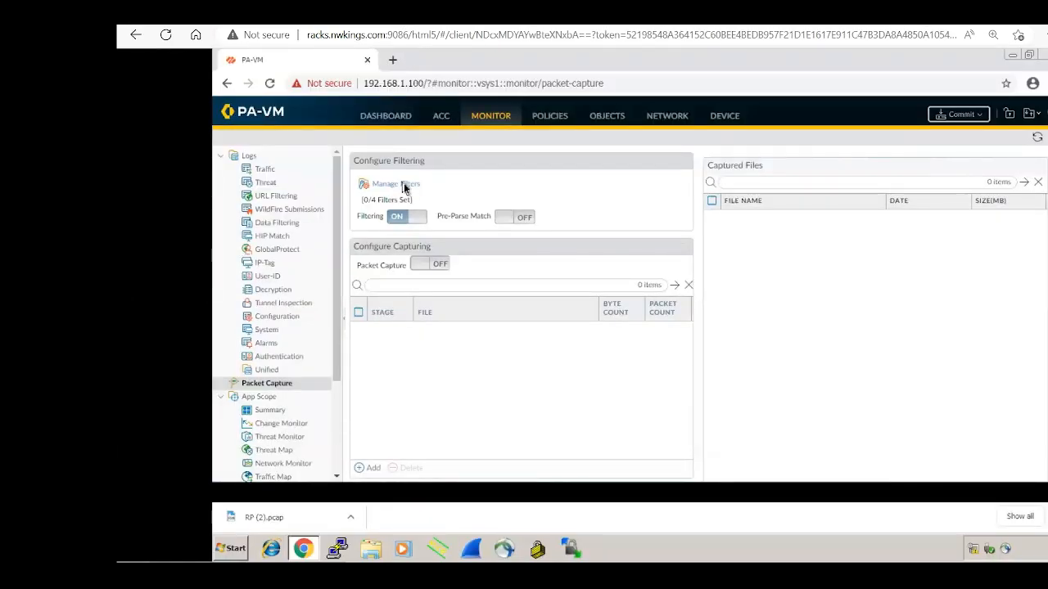
left_click(404, 186)
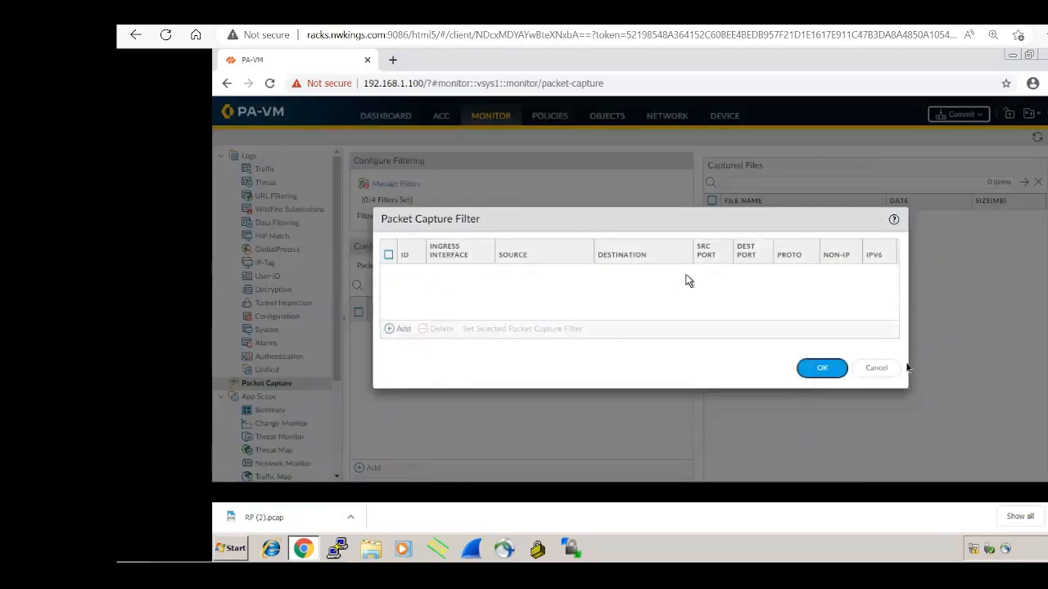
left_click(875, 370)
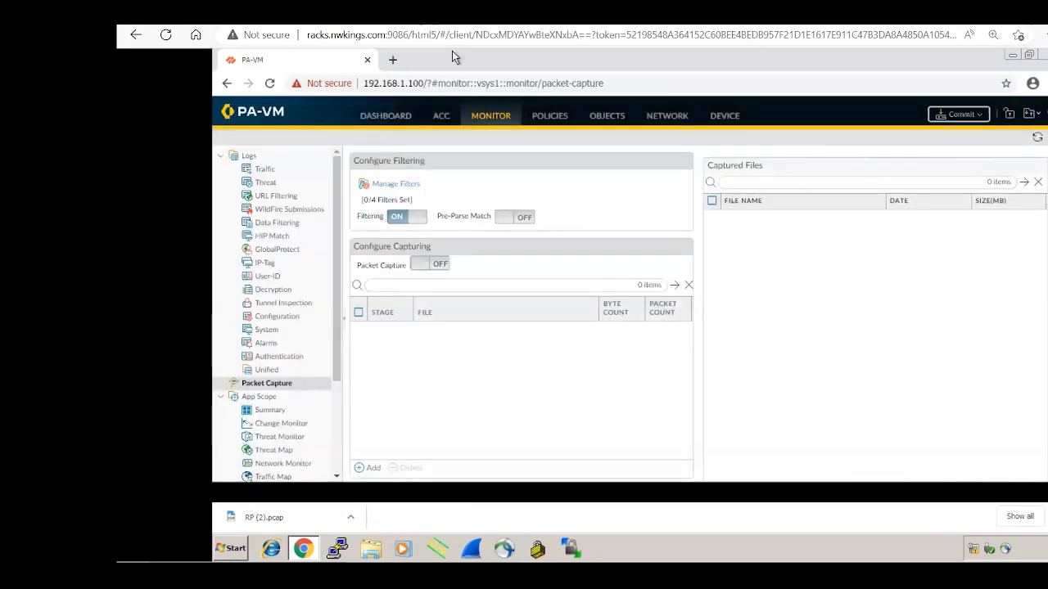
Step: Build a filter match for source 172.16.1.1, destination 8.8.8.8 and destination-port 443
key("ctrl+Tab")
type("de")
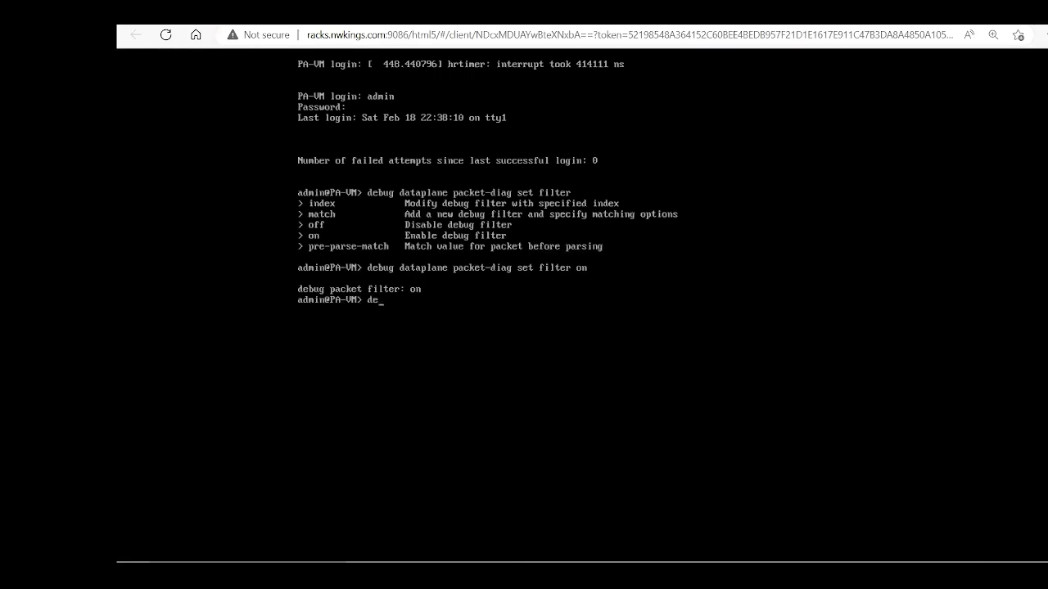
type("bug dataplane packet-diag set ")
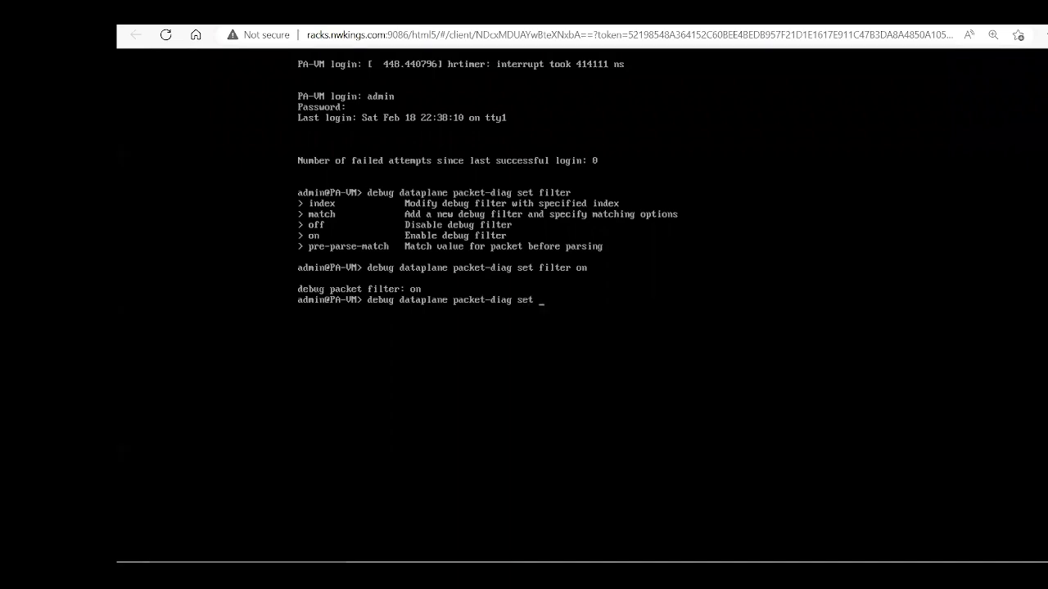
type("filtermat")
key("BackSpace")
key("BackSpace")
key("BackSpace")
key("question")
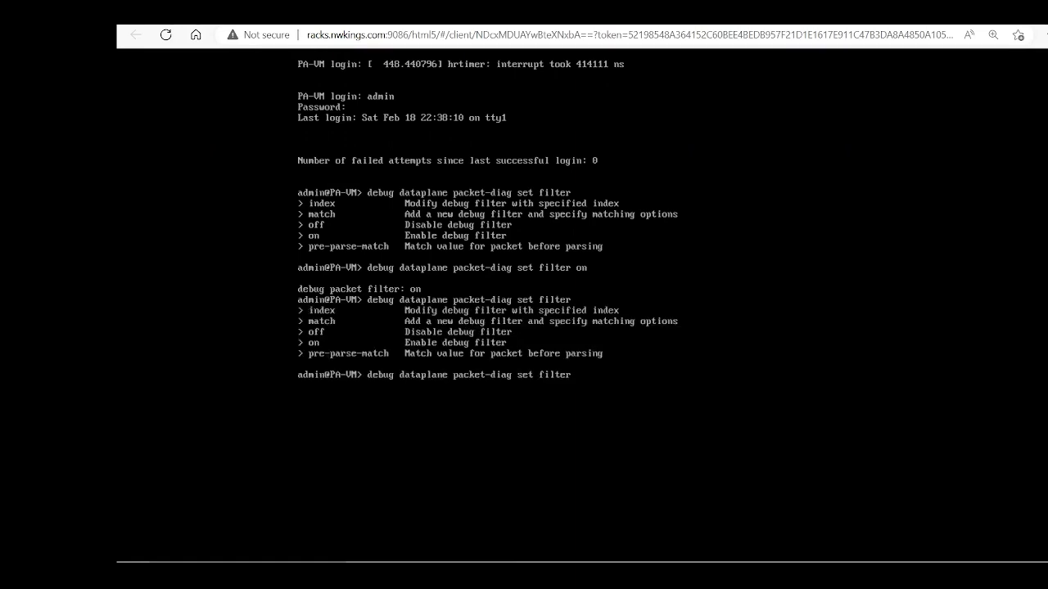
type("mat")
key("Tab")
key("question")
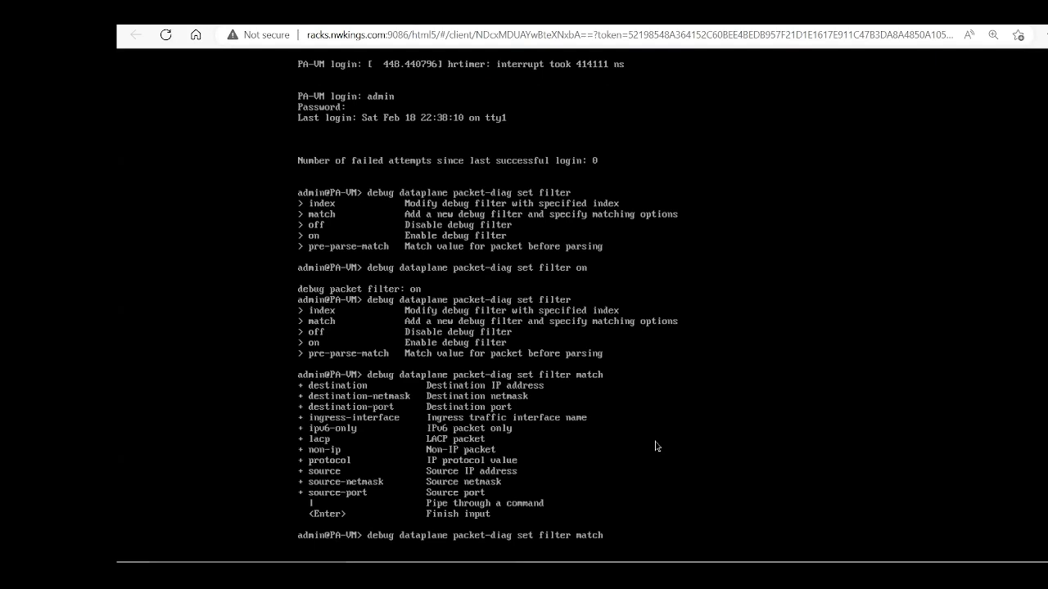
type("source 172.16.1.1 destination 8.8.8.8")
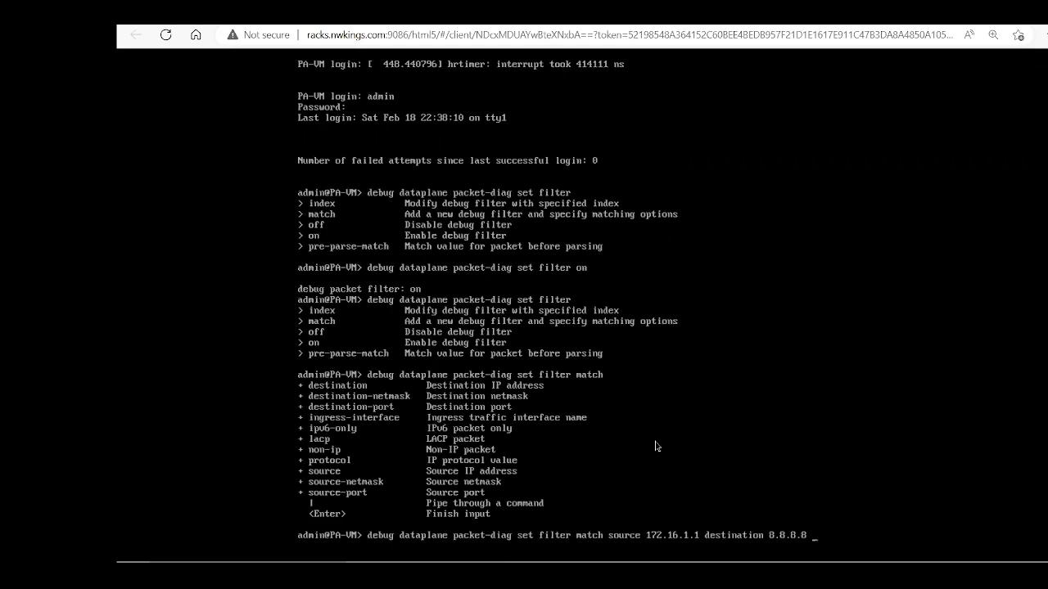
key("question")
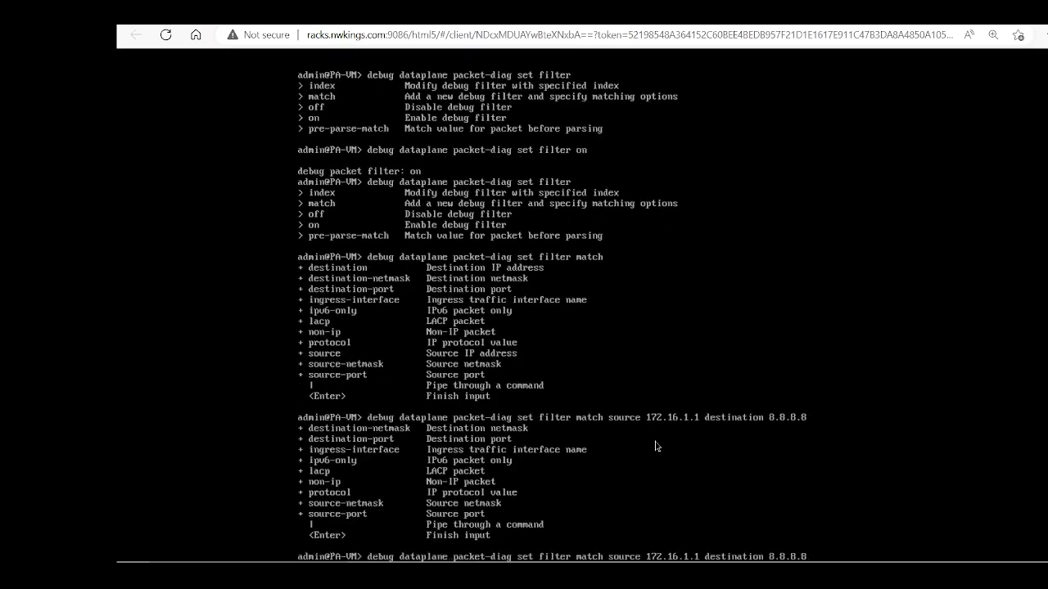
type("des")
key("Tab")
type("port 443")
Step: Try adding ingress-interface 'inside' to the filter match and run it
key("ctrl+l")
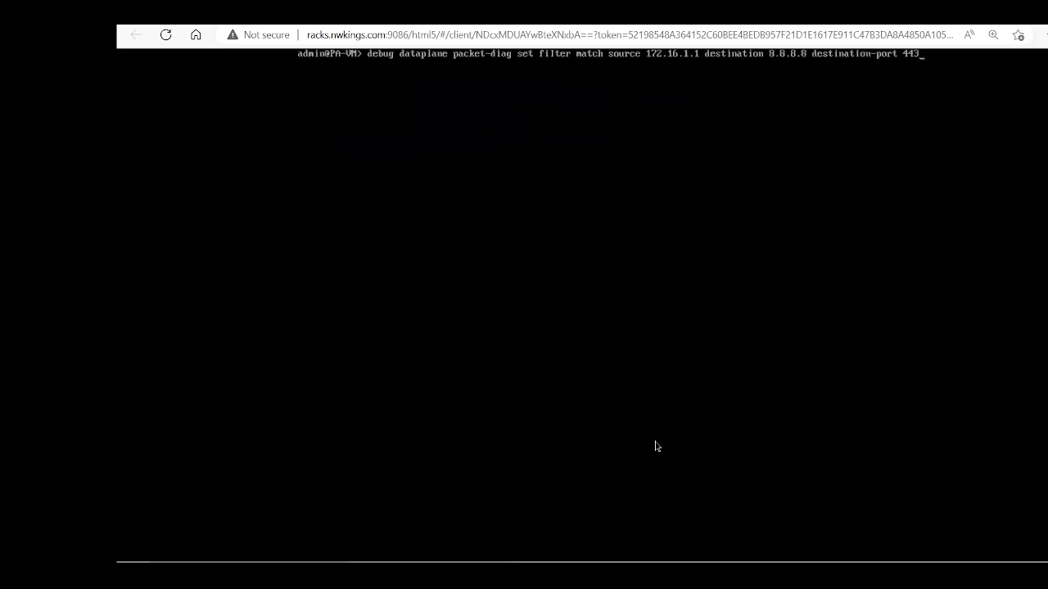
type("?")
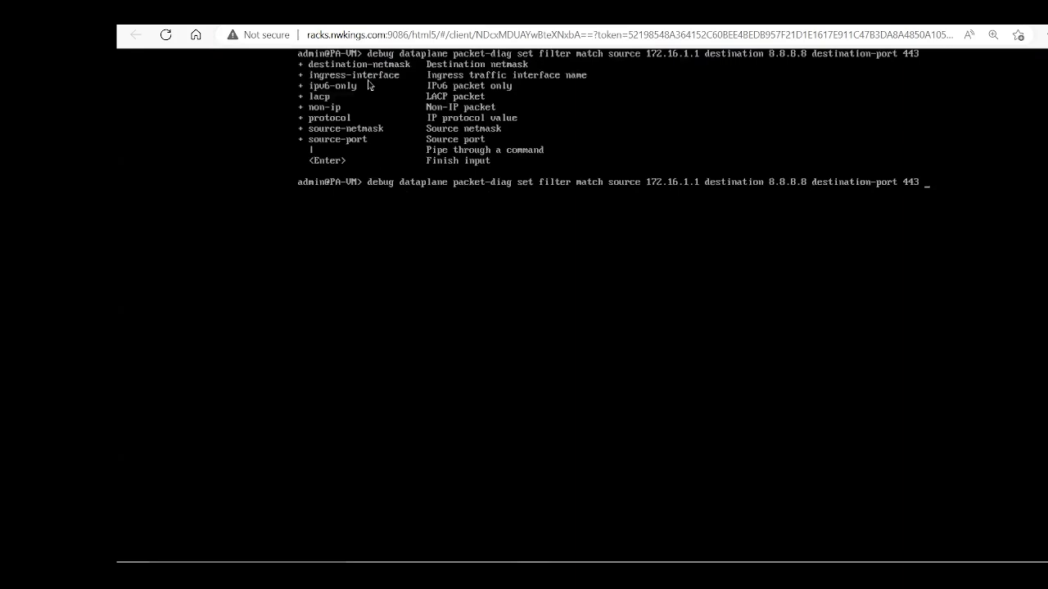
type("ing")
key("Tab")
type("inside")
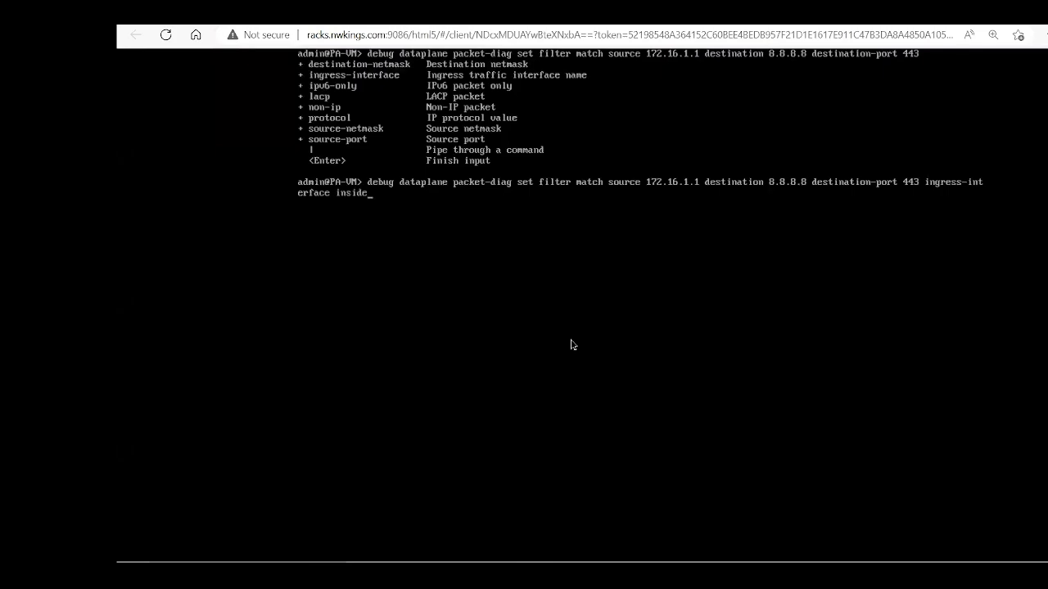
key("question")
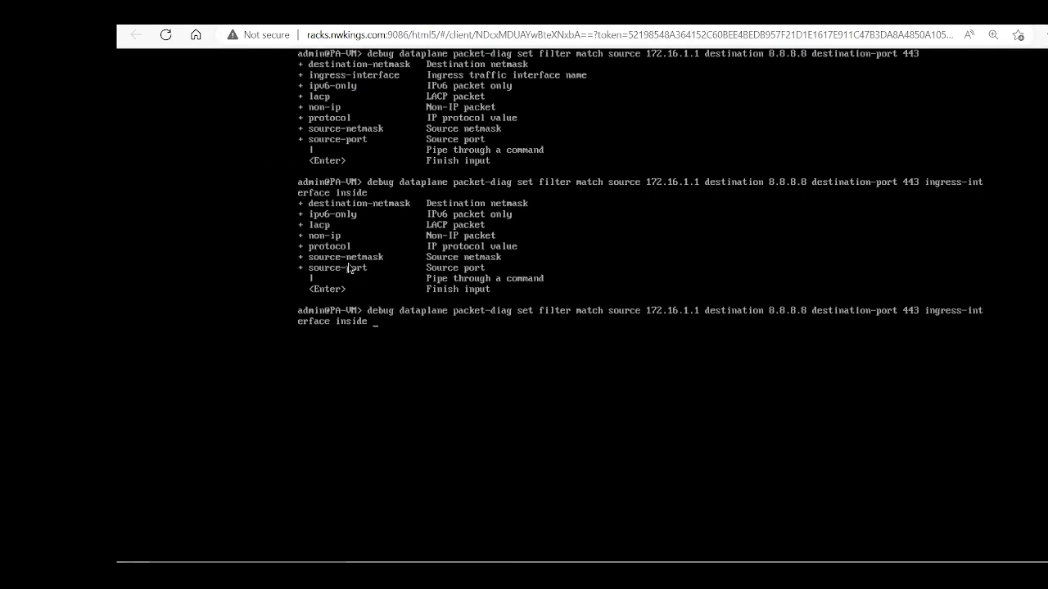
key("Return")
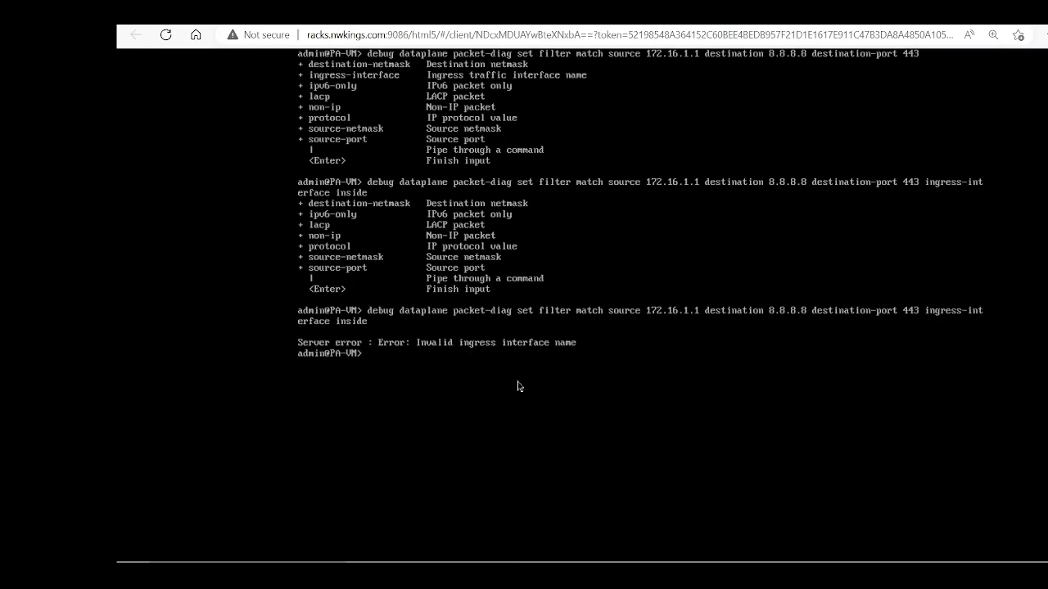
Step: Rerun the filter match without the ingress interface so it is accepted
key("Up")
key("BackSpace")
key("BackSpace")
key("BackSpace")
key("BackSpace")
key("BackSpace")
key("BackSpace")
key("BackSpace")
key("BackSpace")
key("BackSpace")
key("BackSpace")
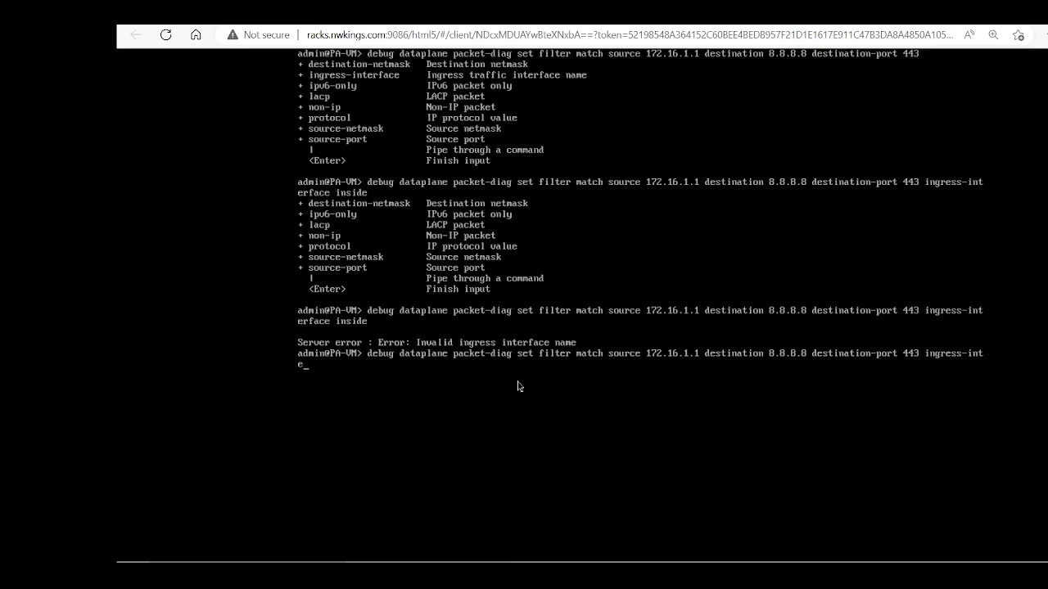
key("BackSpace")
key("BackSpace")
key("BackSpace")
key("BackSpace")
key("BackSpace")
key("BackSpace")
key("BackSpace")
key("BackSpace")
key("Return")
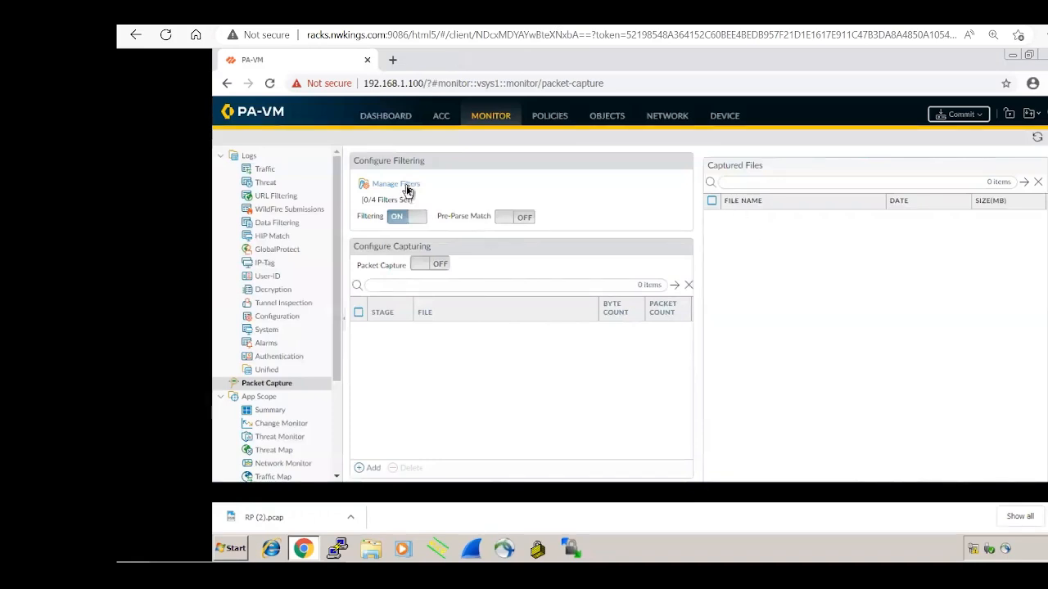
Step: Review the 172.16.1.1 to 8.8.8.8 port 443 filter in Manage Filters, then return to the CLI
left_click(407, 190)
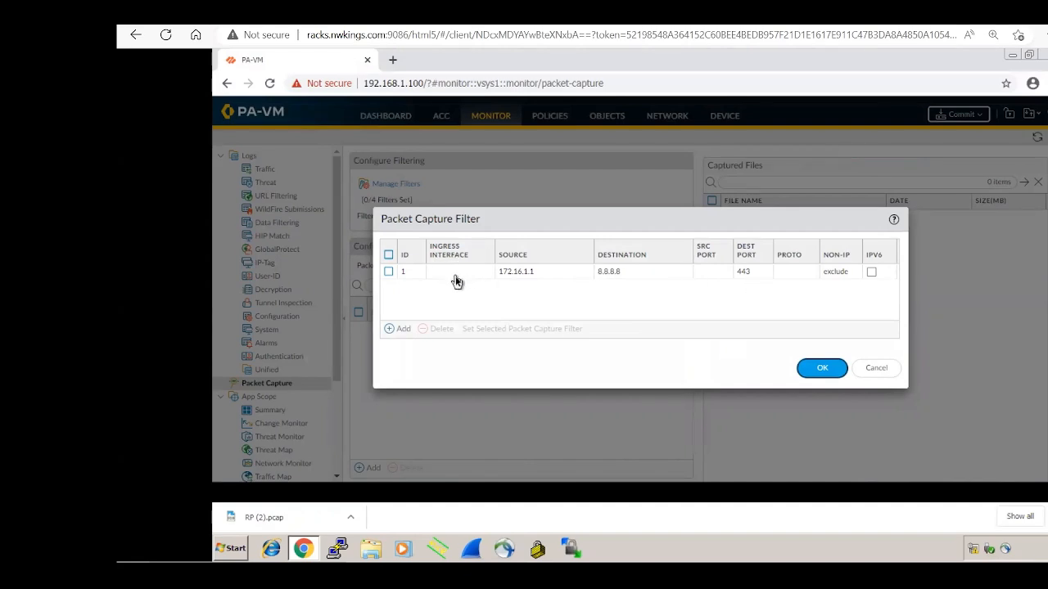
left_click(874, 374)
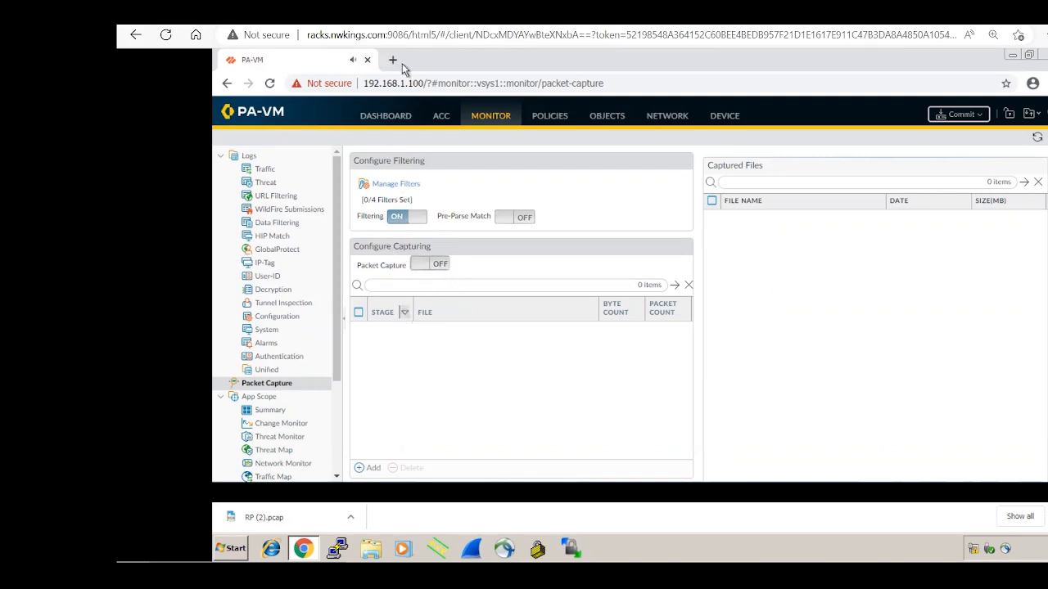
key("ctrl+Tab")
type("set")
key("BackSpace")
key("BackSpace")
key("BackSpace")
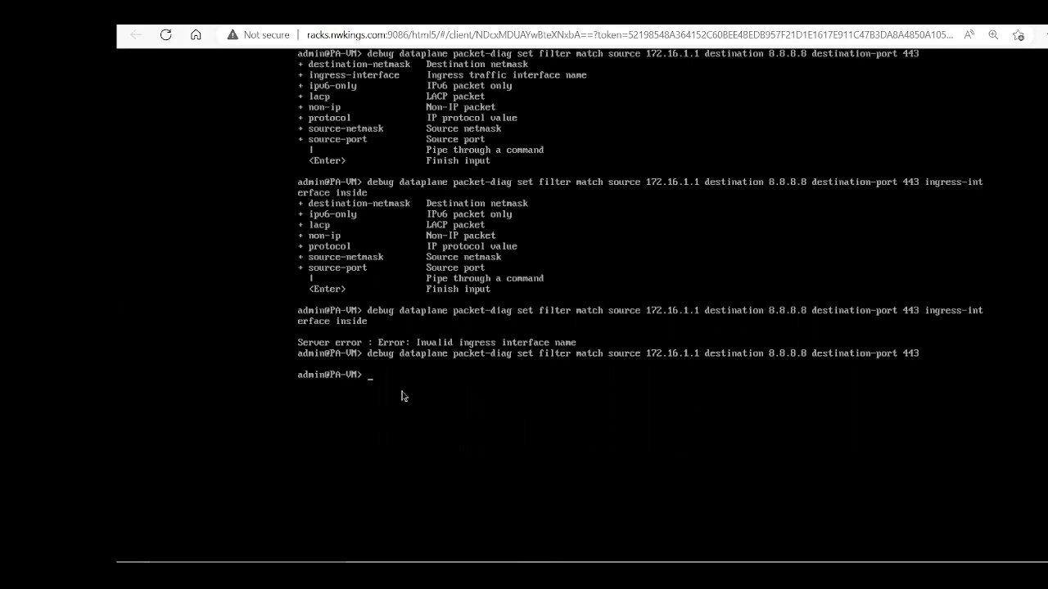
Step: Enable packet capture with 'debug dataplane packet-diag set capture on' after a failed partial command
type("debug d")
key("Return")
key("question")
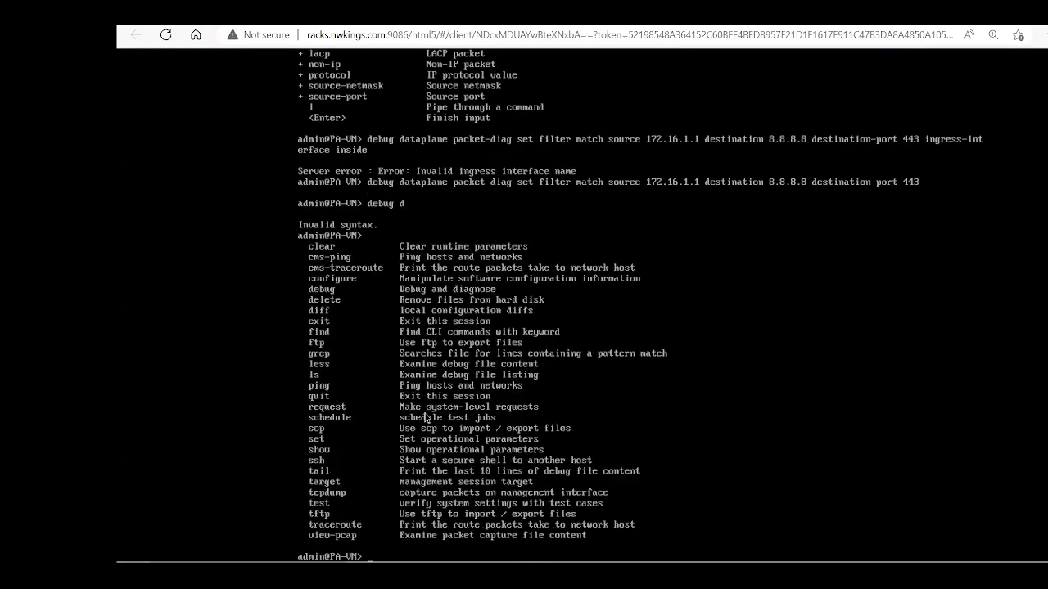
key("ctrl+l")
type("de")
key("question")
type("bug dataplane ")
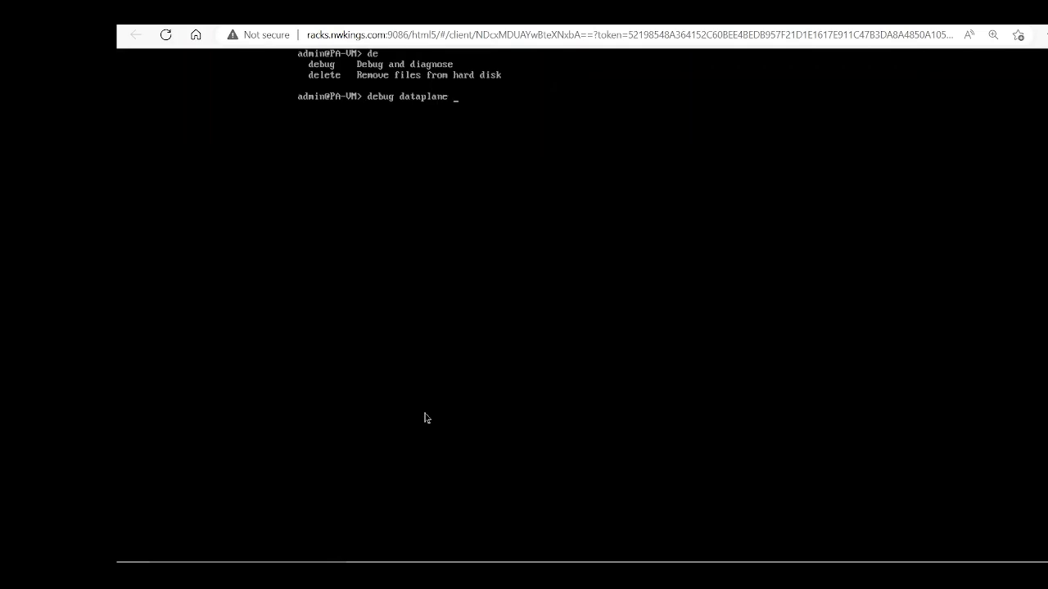
type("packet-diag set capture")
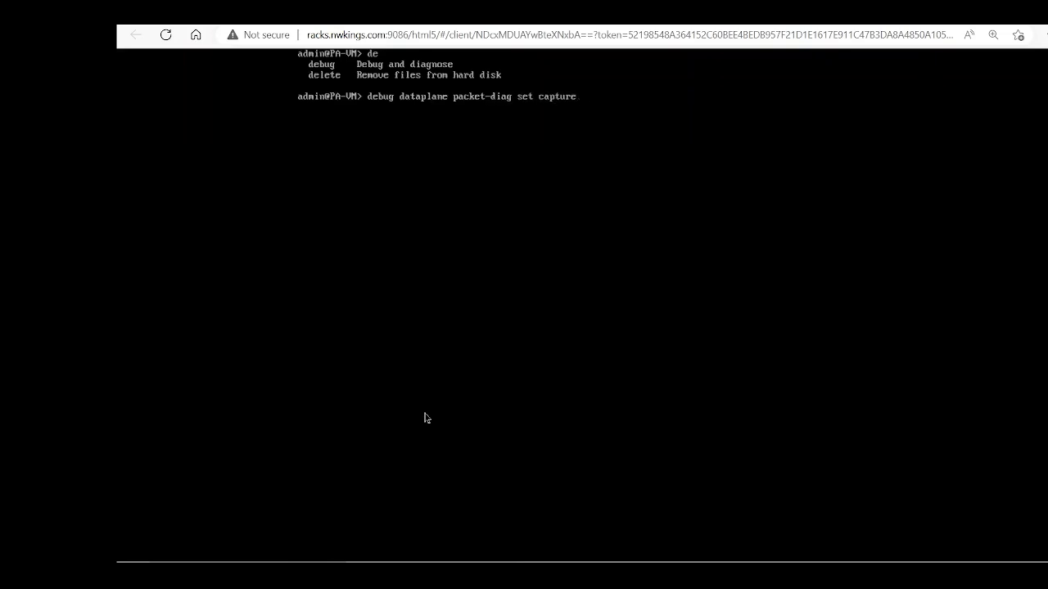
type(" on")
key("Return")
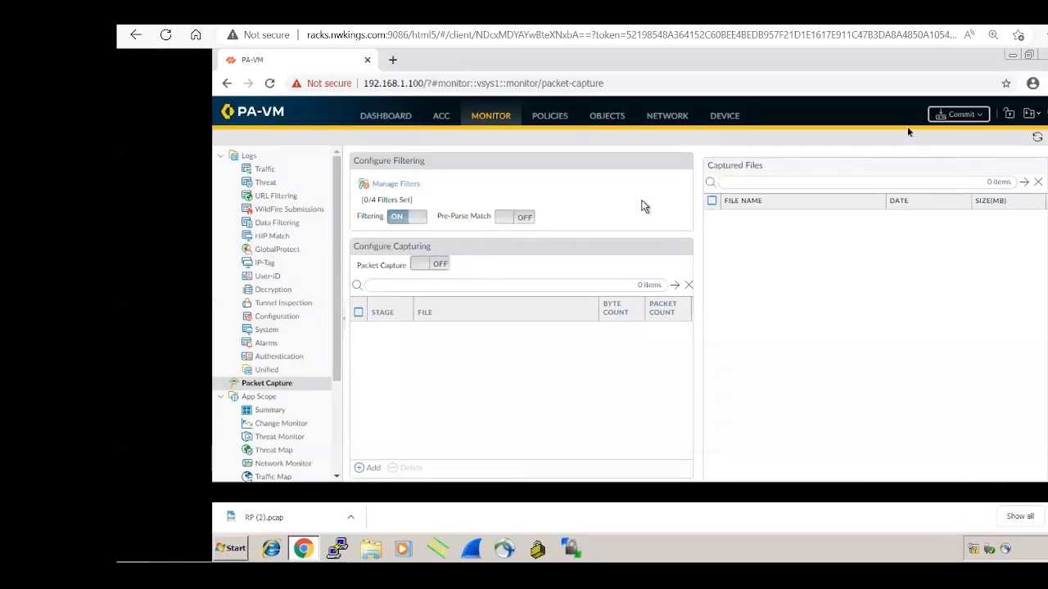
Step: Refresh the Packet Capture page to show 1/4 filters set and Packet Capture ON
left_click(1038, 141)
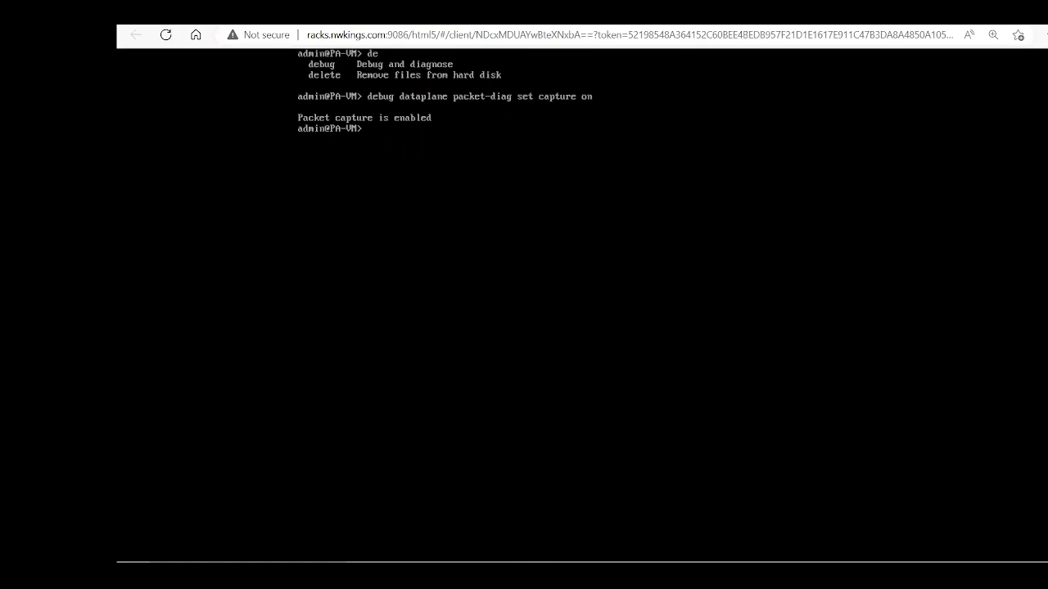
Step: Build 'debug dataplane packet-diag set' with Tab completion, listing options at each level
type("de")
key("Tab")
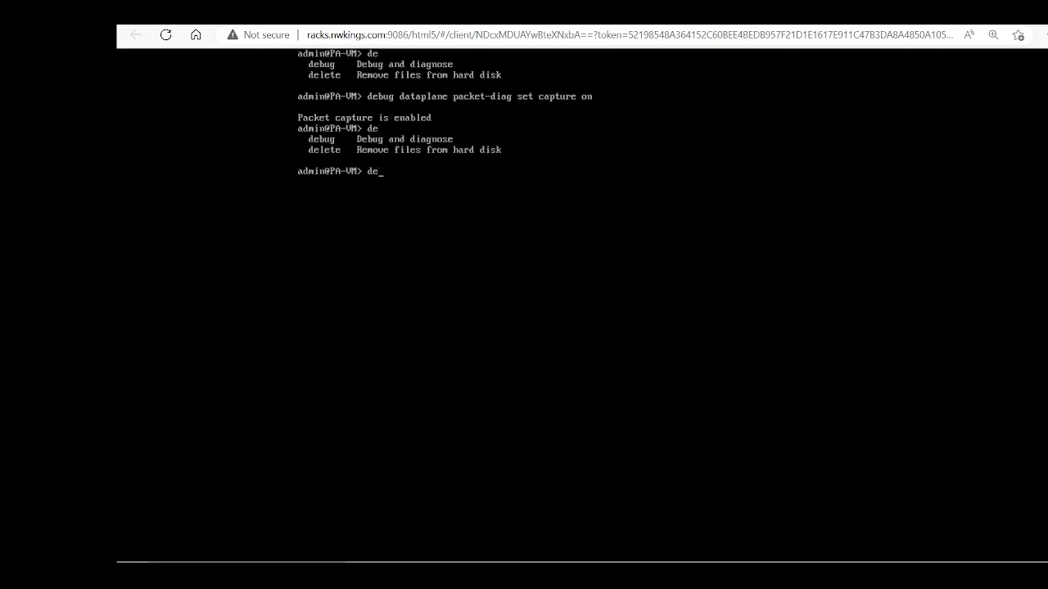
type("bug dat")
key("Tab")
type("pa")
key("Tab")
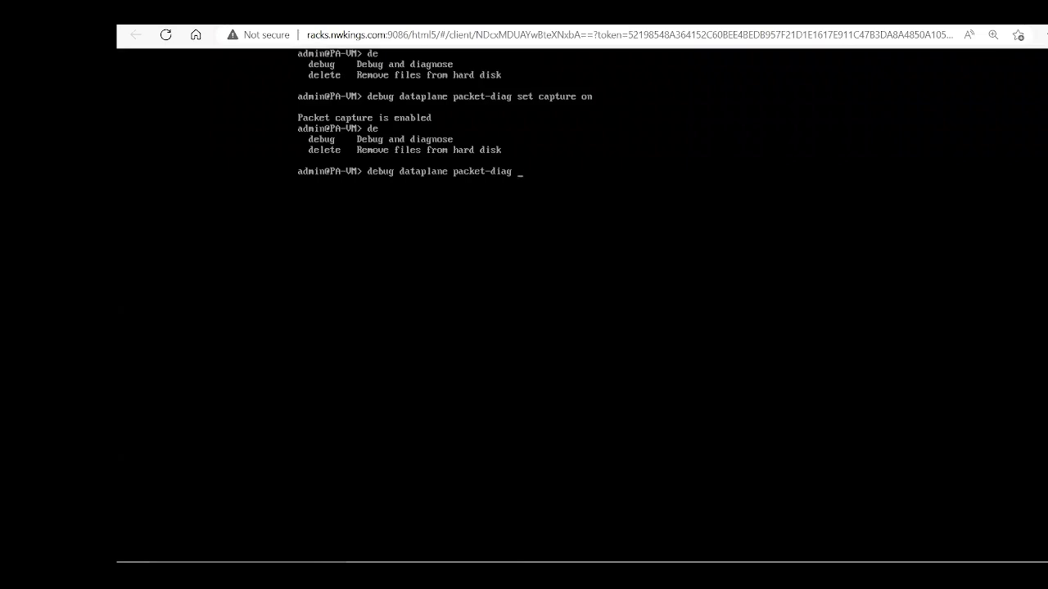
key("question")
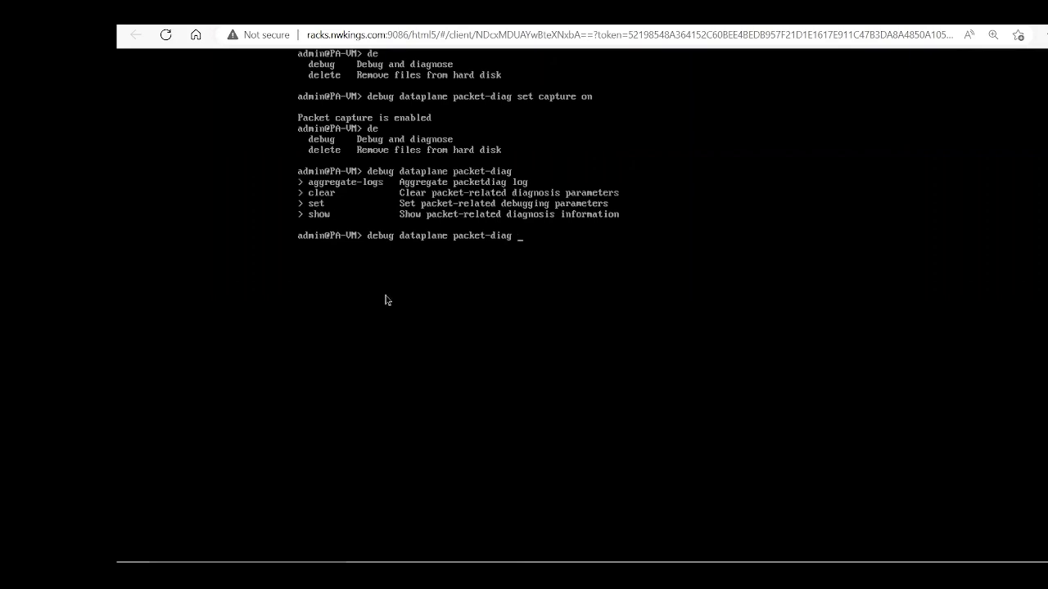
type("set")
key("question")
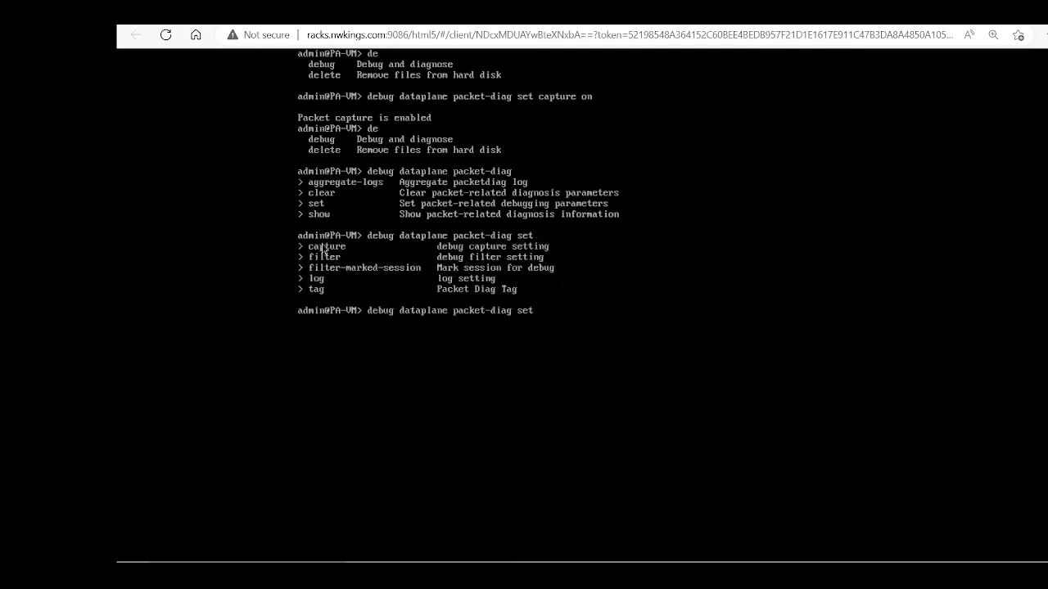
Step: Extend the command with 'capture stage drop file', listing capture stages and file options
type("capture")
key("question")
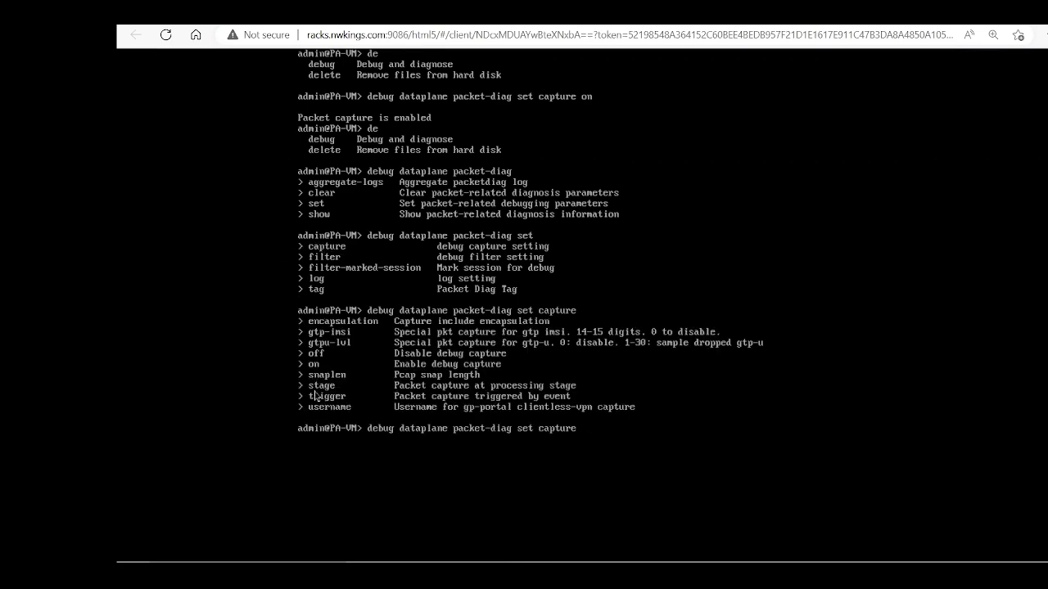
type("stage")
key("question")
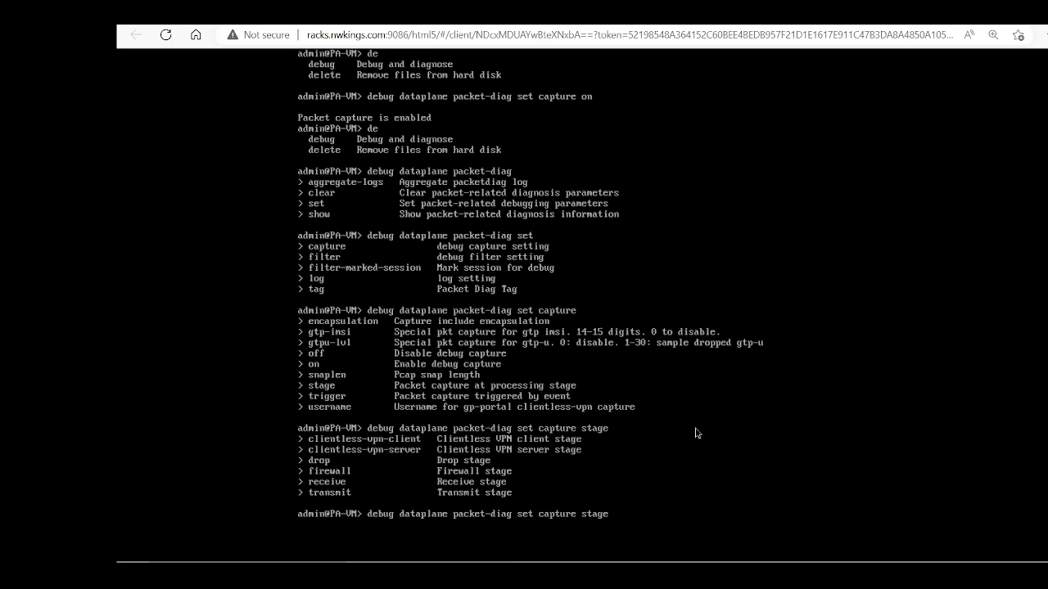
type("drop")
key("question")
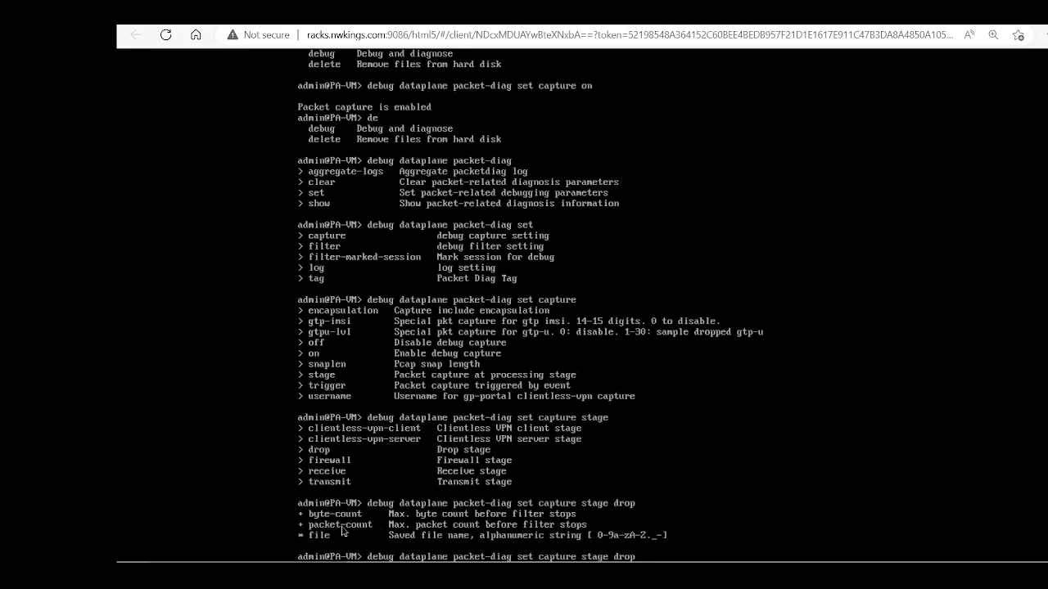
type("file")
key("question")
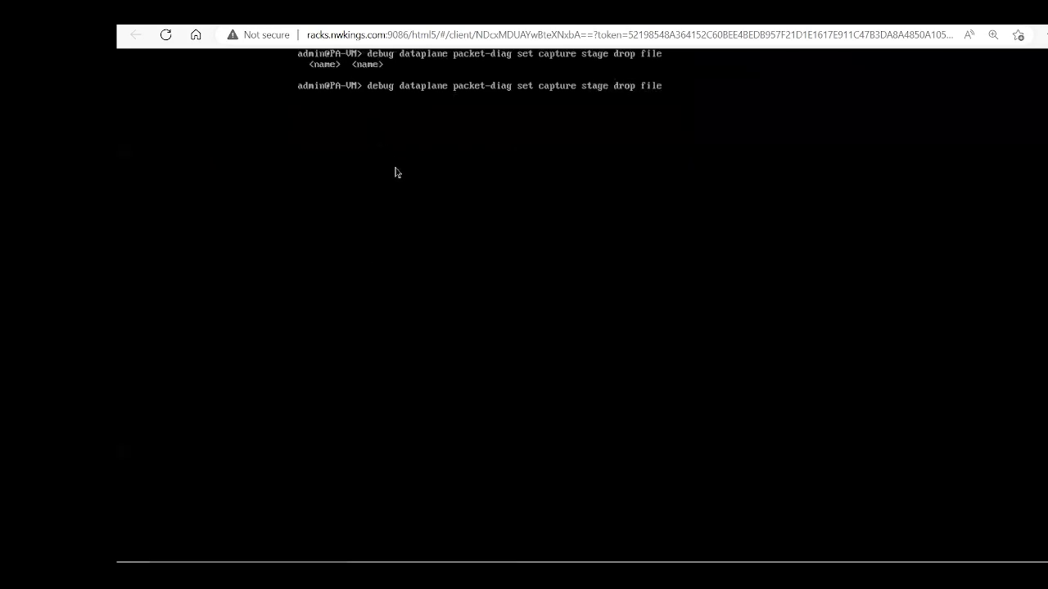
Step: Save drop-stage captures to DP.pcap and firewall-stage captures to FWP.pcap
type("DP")
type(".pcap")
key("Return")
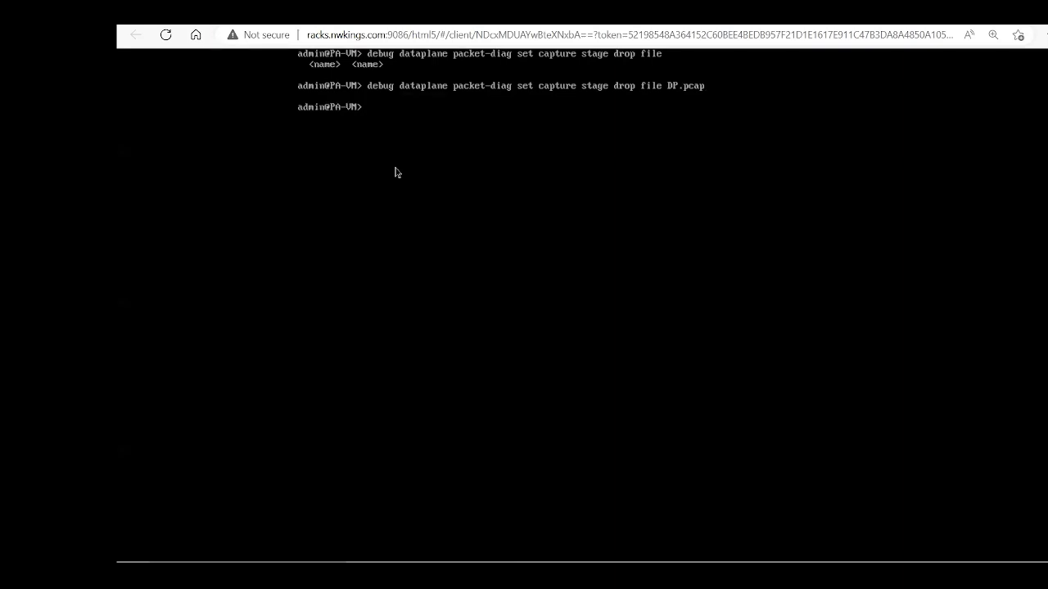
key("Up")
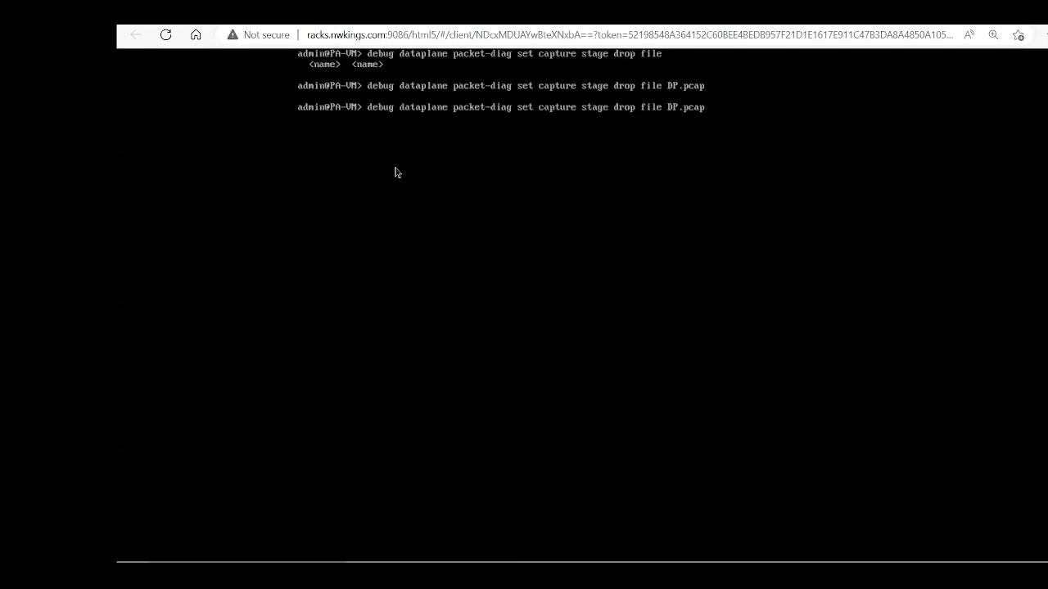
key("BackSpace")
key("BackSpace")
key("BackSpace")
key("BackSpace")
key("BackSpace")
key("BackSpace")
key("BackSpace")
key("BackSpace")
key("BackSpace")
key("BackSpace")
key("BackSpace")
key("BackSpace")
key("BackSpace")
key("BackSpace")
Step: Save receive-stage captures to RP.pcap and transmit-stage captures to TP.pcap
key("BackSpace")
key("BackSpace")
key("BackSpace")
type("firewall file FWP.pcap")
key("Return")
key("Up")
key("BackSpace")
key("BackSpace")
key("BackSpace")
key("BackSpace")
key("BackSpace")
key("BackSpace")
key("BackSpace")
key("BackSpace")
key("BackSpace")
key("BackSpace")
key("BackSpace")
key("BackSpace")
key("BackSpace")
key("BackSpace")
key("BackSpace")
key("BackSpace")
key("BackSpace")
key("BackSpace")
key("BackSpace")
key("BackSpace")
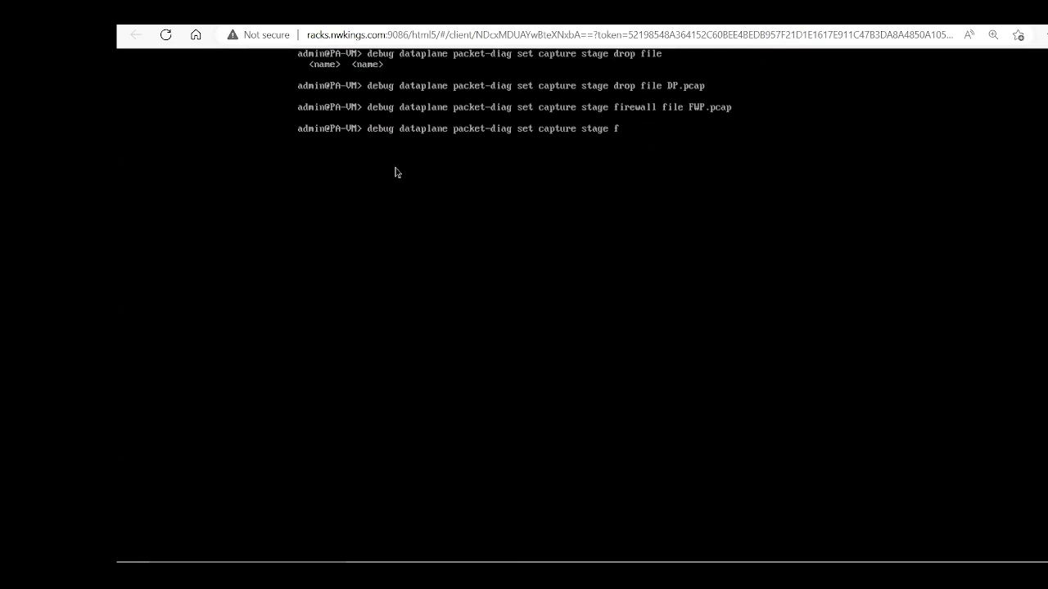
type("receive file RP.pcap")
key("Return")
key("Up")
key("BackSpace")
key("BackSpace")
key("BackSpace")
key("BackSpace")
key("BackSpace")
key("BackSpace")
key("BackSpace")
key("BackSpace")
key("BackSpace")
key("BackSpace")
key("BackSpace")
key("BackSpace")
key("BackSpace")
key("BackSpace")
key("BackSpace")
key("BackSpace")
key("BackSpace")
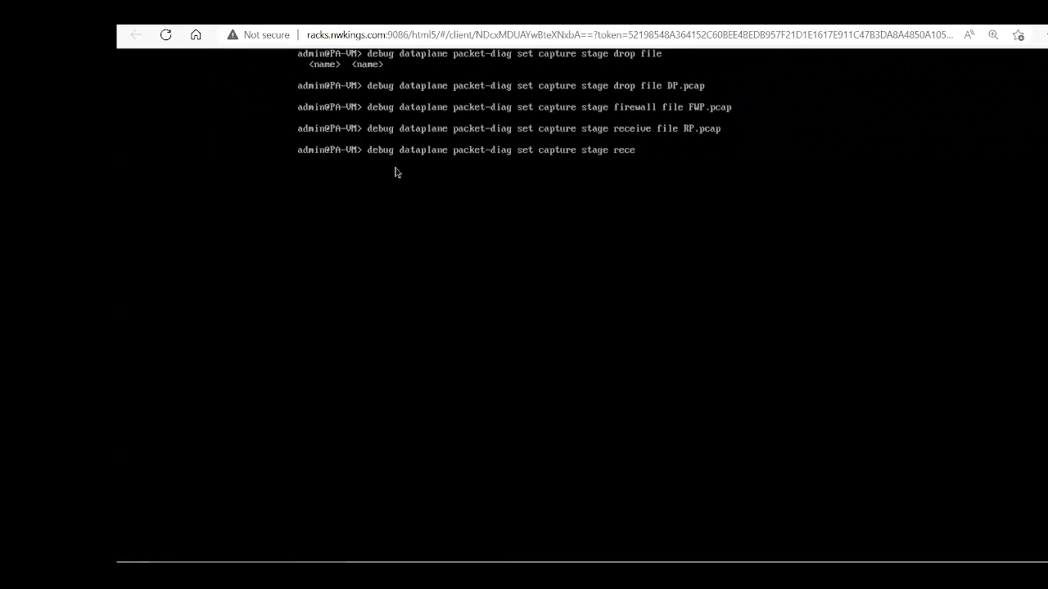
key("BackSpace")
key("BackSpace")
key("BackSpace")
type("transmit file TP.pcap")
key("Return")
key("Return")
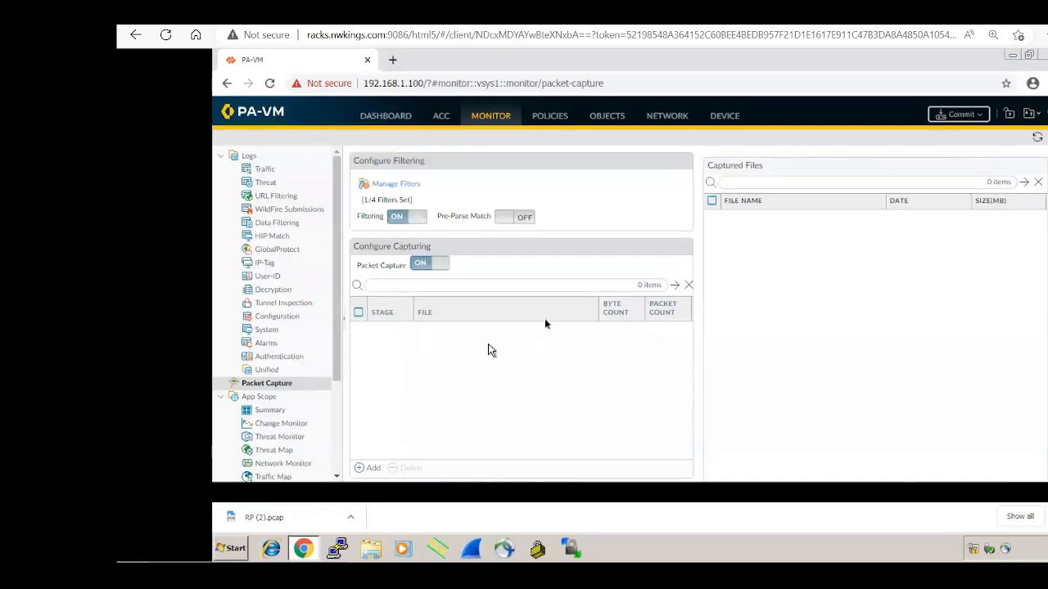
Step: Refresh the Packet Capture page to list RP, FWP, TP and DP.pcap, then go to the lab topology
left_click(1037, 137)
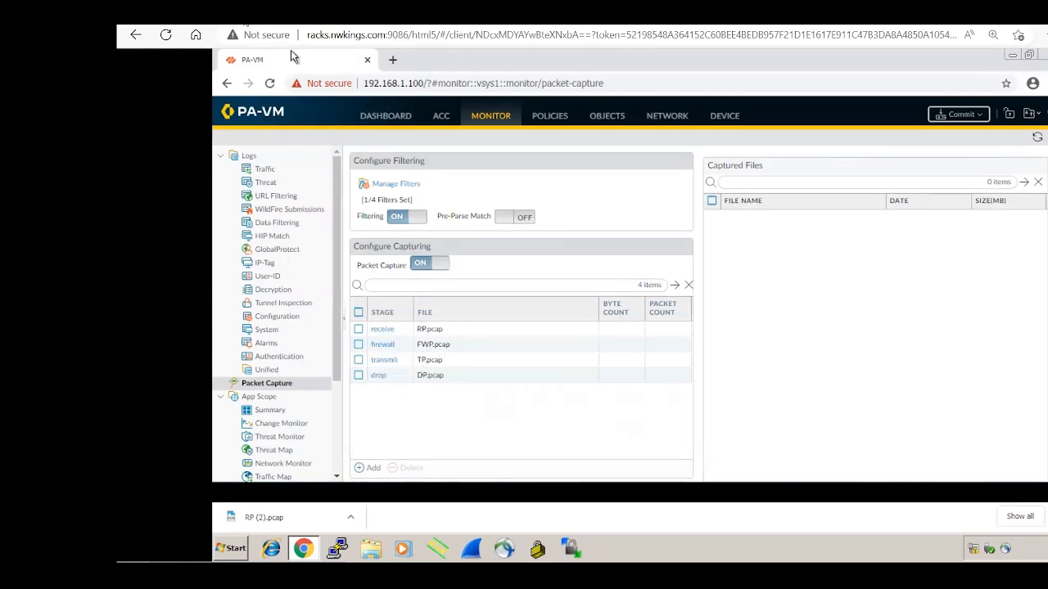
left_click(246, 23)
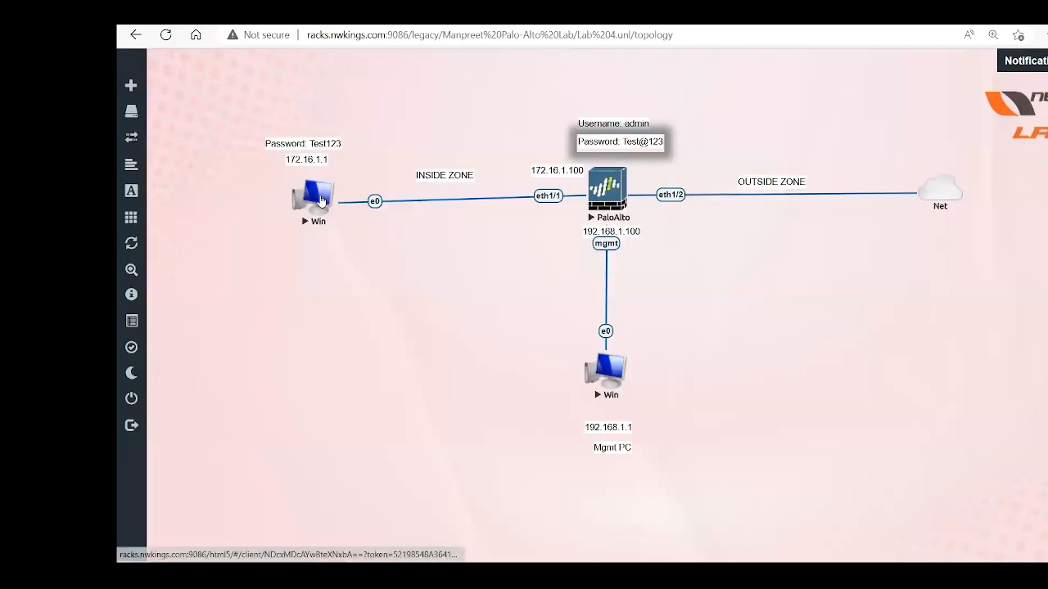
Step: Open the Windows 7 client and reload dns.google in Chrome
left_click(291, 23)
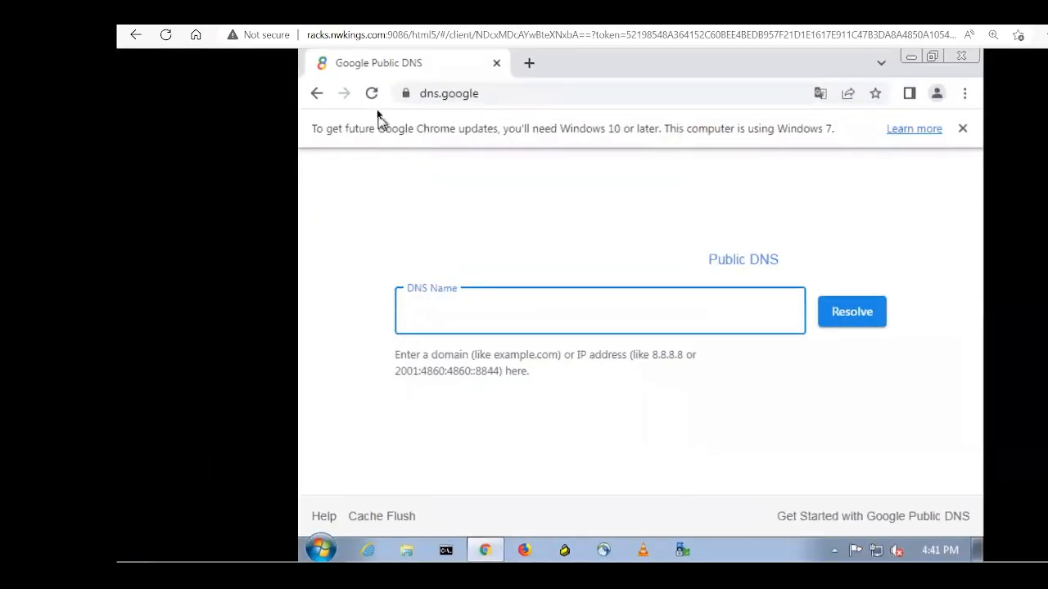
left_click(373, 99)
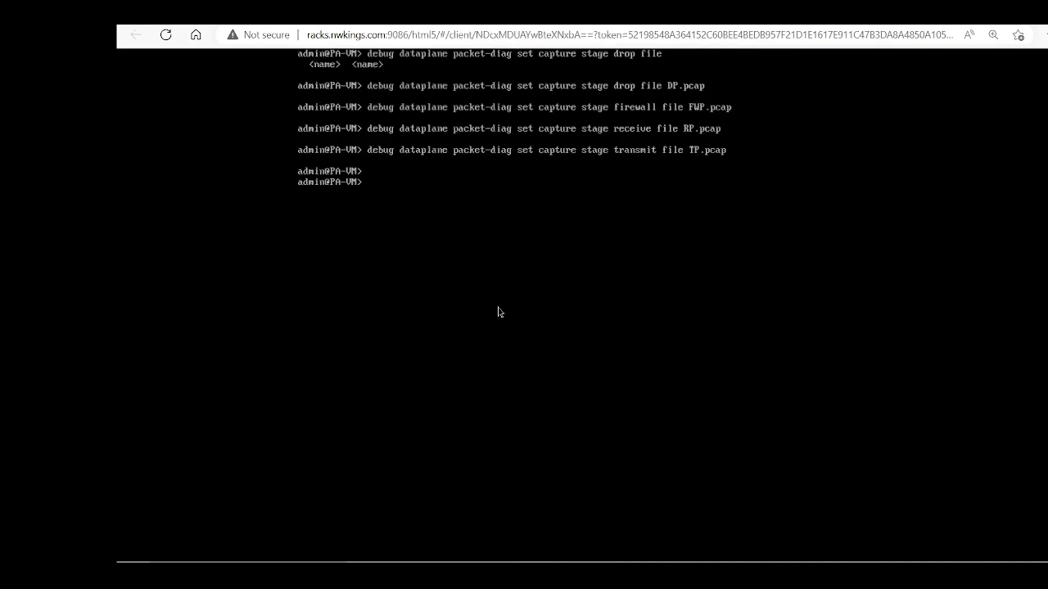
Step: Run 'view-pcap follow yes filter-pcap FWP.pcap' to follow the firewall-stage capture
type("view-pcap")
key("question")
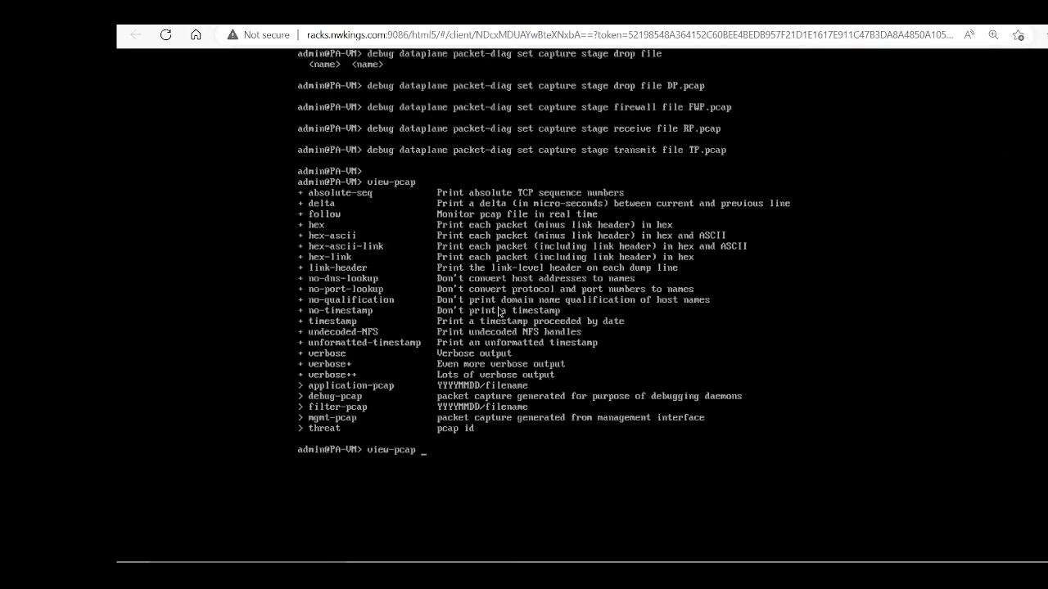
key("ctrl+l")
type("fo")
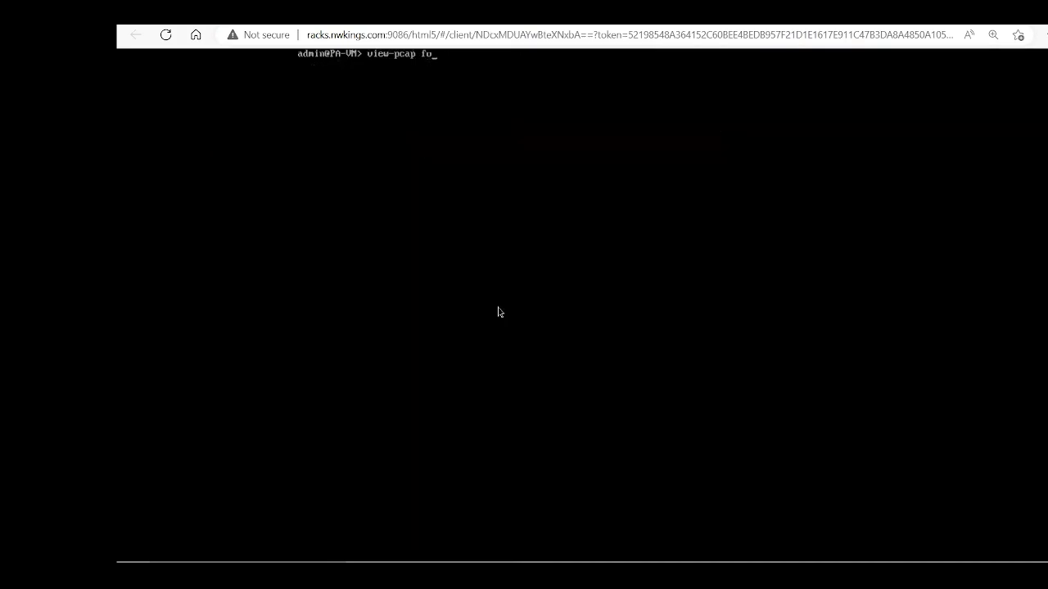
type("llow")
key("Tab")
type("yes")
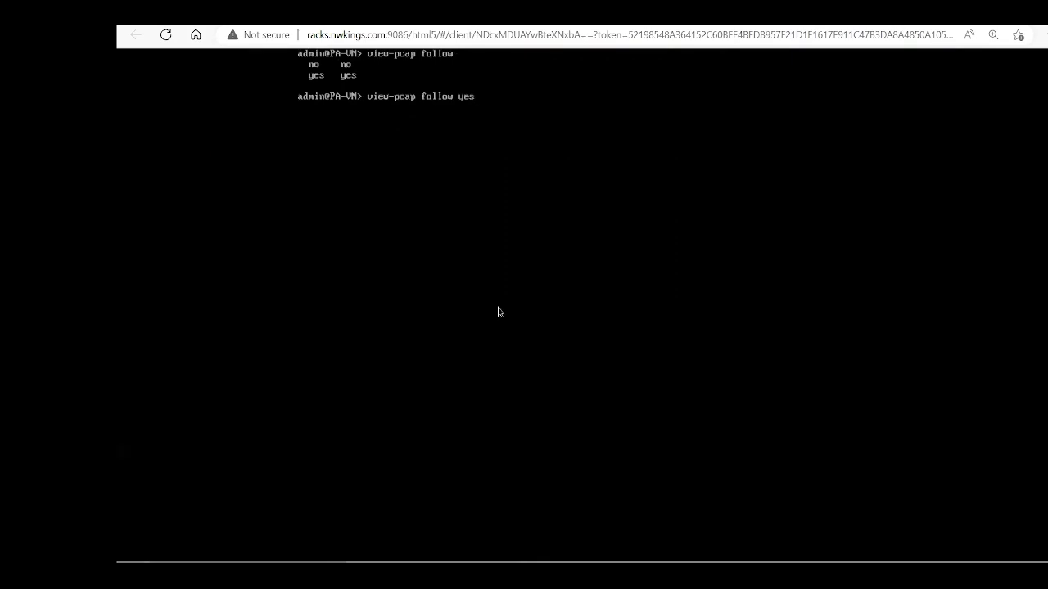
key("Tab")
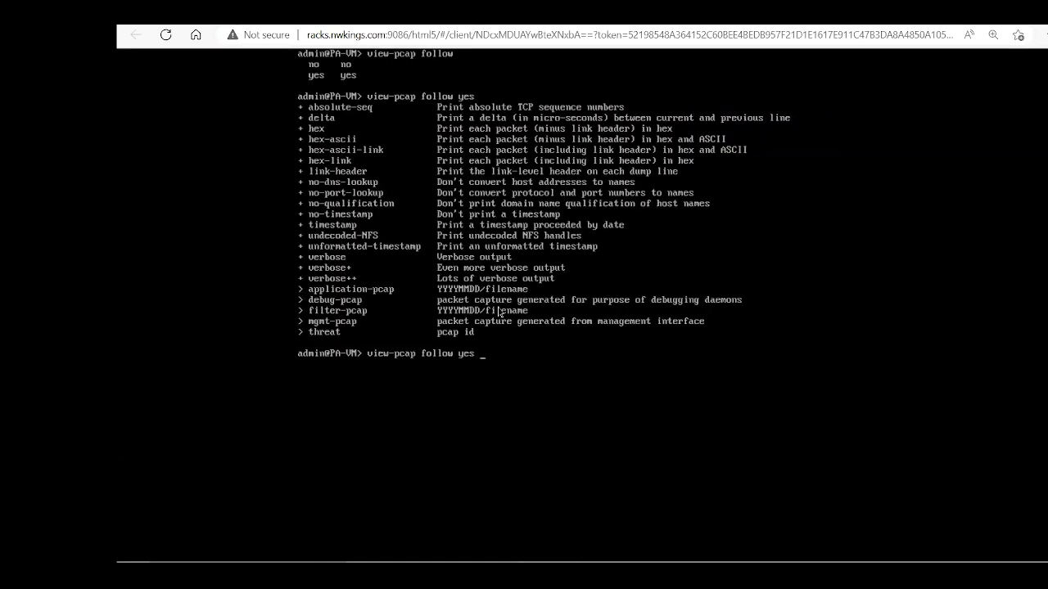
type("fi")
key("Tab")
type("FWP")
type("pcap")
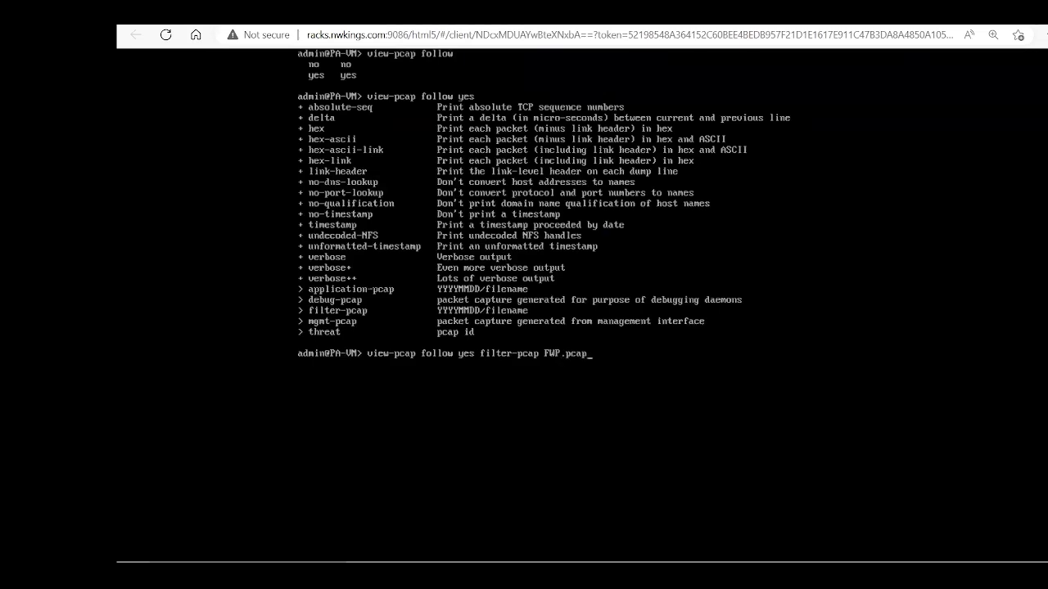
key("Return")
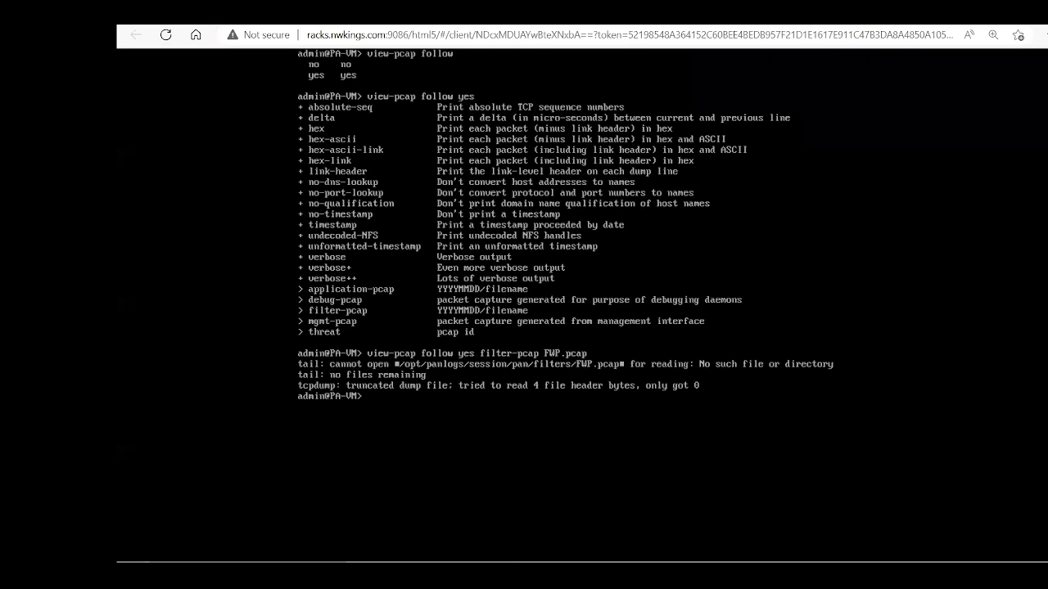
Step: Run 'view-pcap follow yes filter-pcap RP.pcap' to follow the RP capture
key("Up")
key("BackSpace")
key("BackSpace")
key("BackSpace")
key("BackSpace")
key("BackSpace")
key("BackSpace")
key("BackSpace")
key("BackSpace")
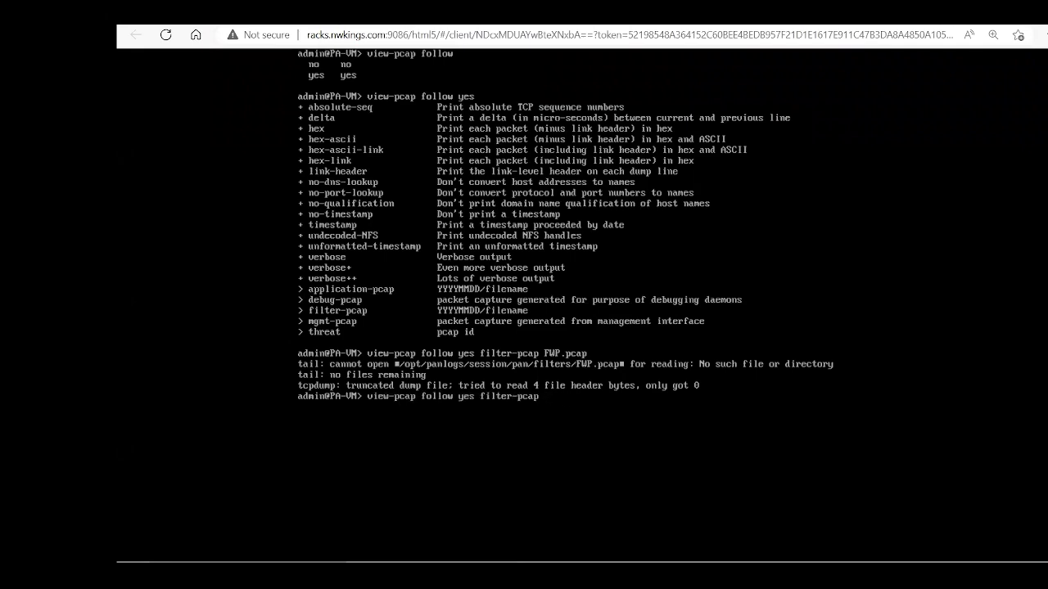
type("rv.")
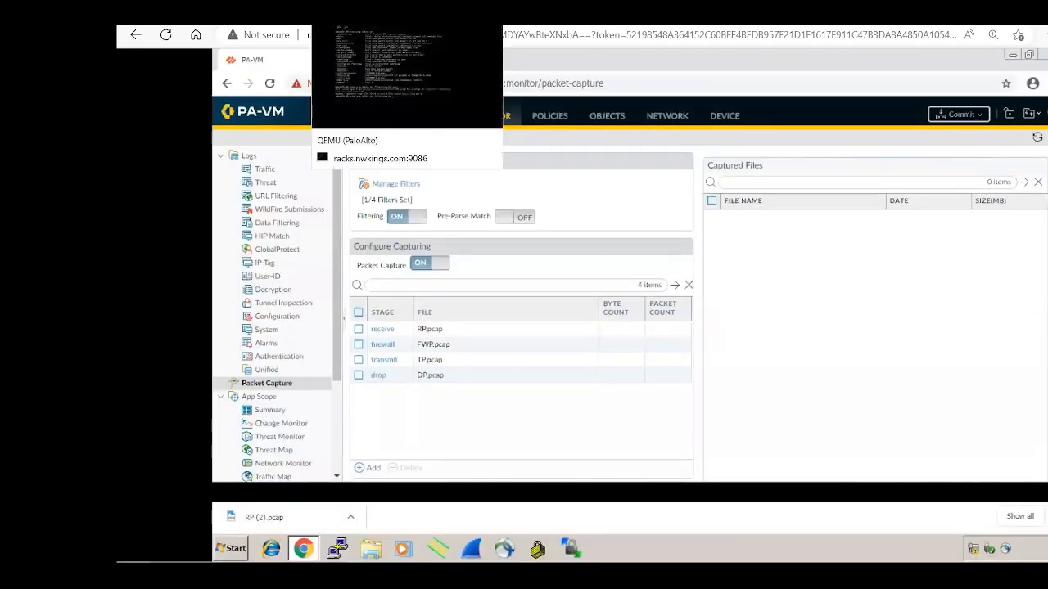
left_click(390, 13)
type("RP.pc")
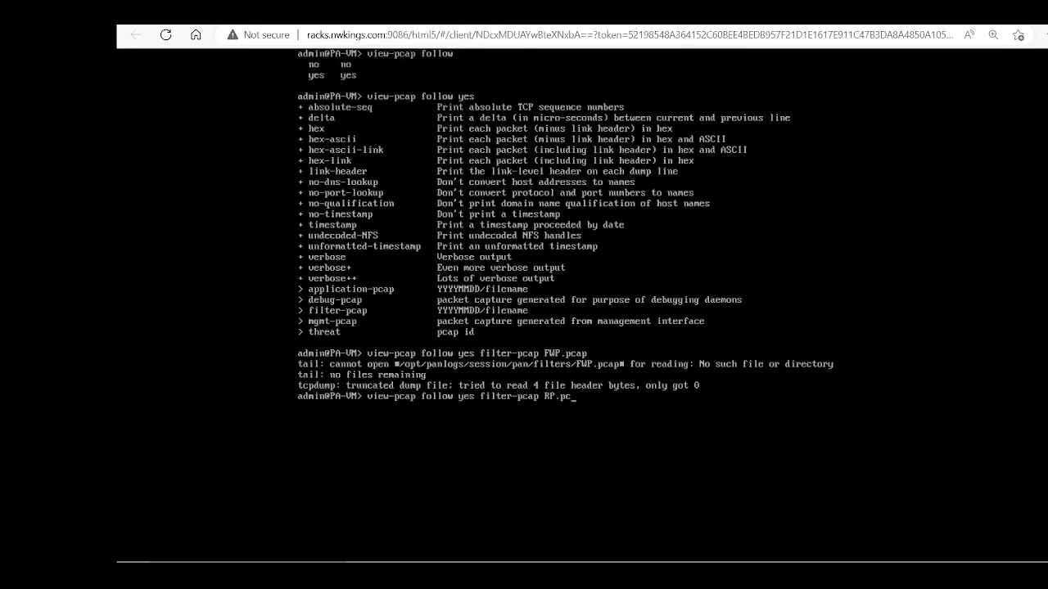
type("ap")
key("Return")
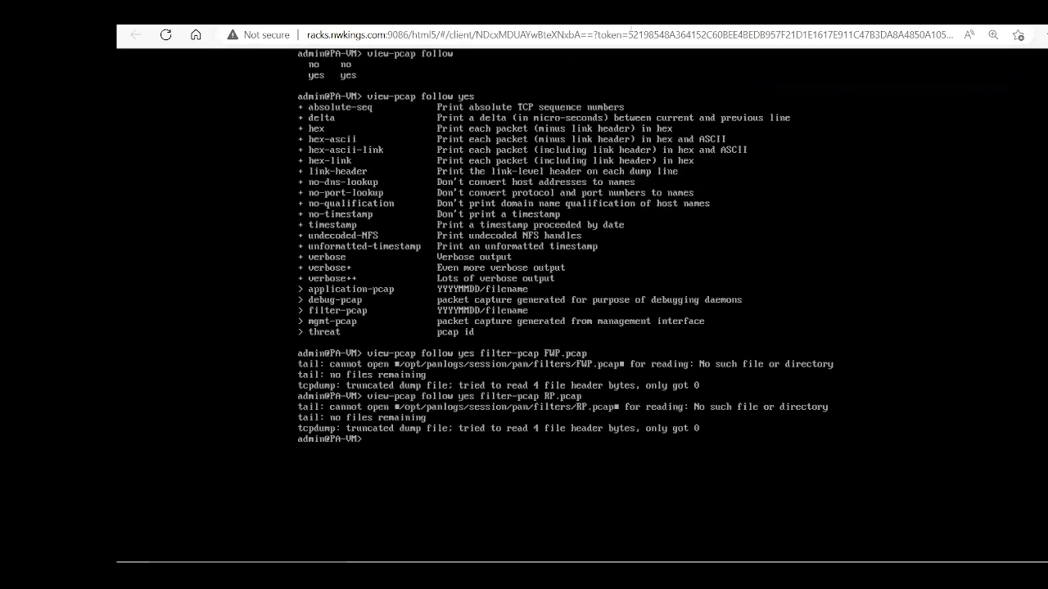
Step: List available files with 'view-pcap follow yes filter-pcap ?', finding the folder empty
mouse_move(570, 8)
key("Up")
key("BackSpace")
key("BackSpace")
key("BackSpace")
key("BackSpace")
key("BackSpace")
key("BackSpace")
key("BackSpace")
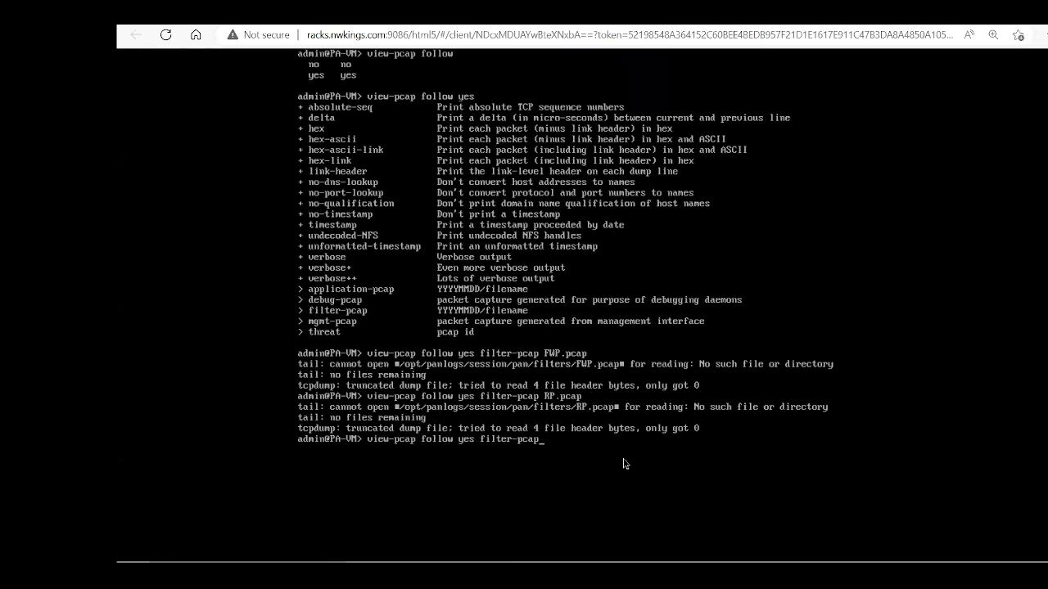
key("BackSpace")
key("BackSpace")
key("BackSpace")
key("BackSpace")
key("BackSpace")
key("BackSpace")
key("BackSpace")
key("BackSpace")
key("BackSpace")
key("BackSpace")
key("BackSpace")
key("question")
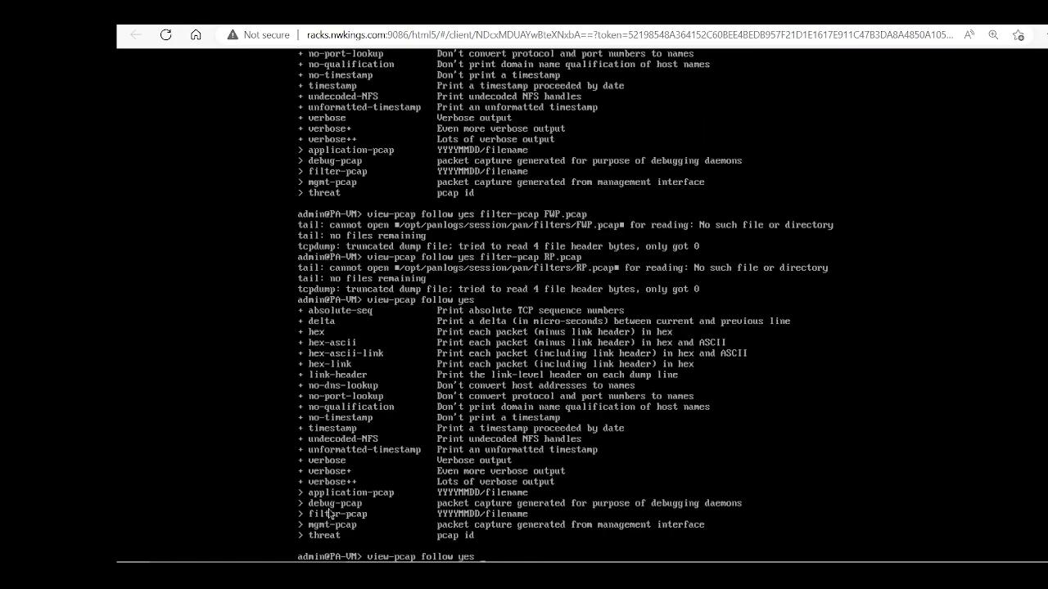
type("filter-pcap")
key("ctrl+l")
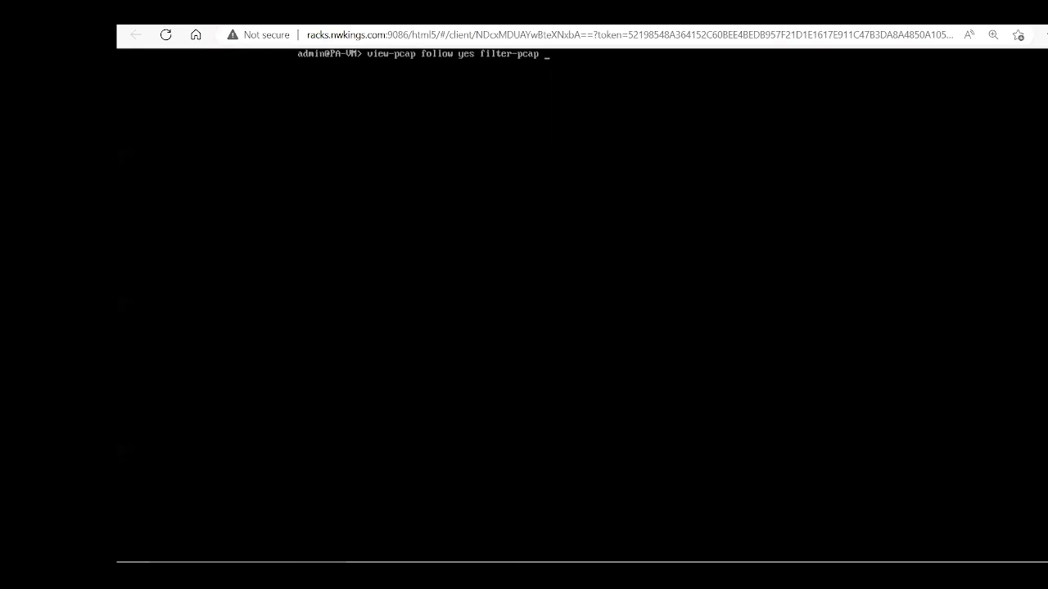
key("question")
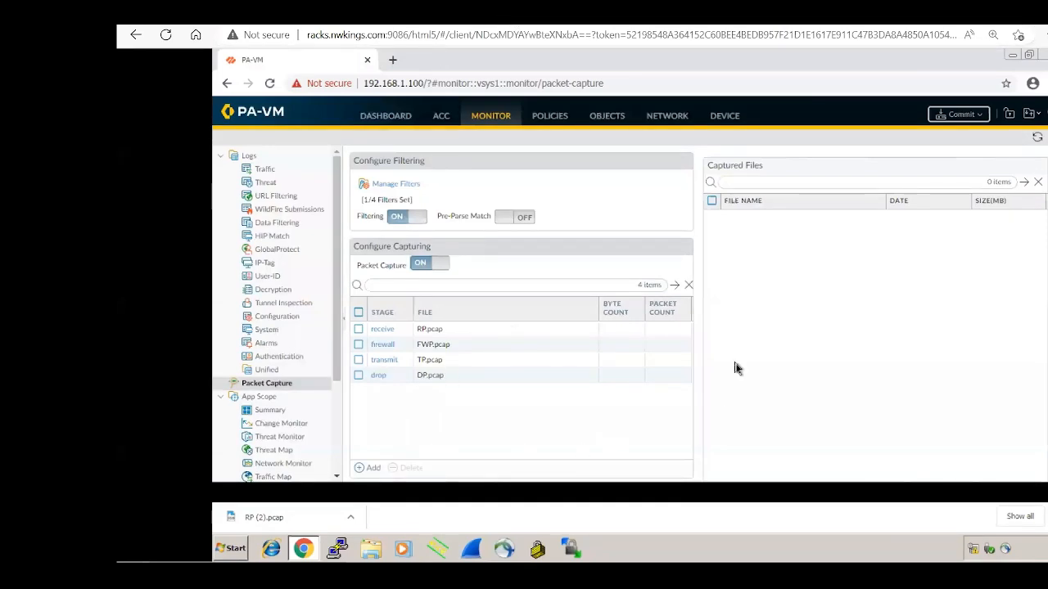
Step: Refresh the Packet Capture page to check for captured files
left_click(1036, 139)
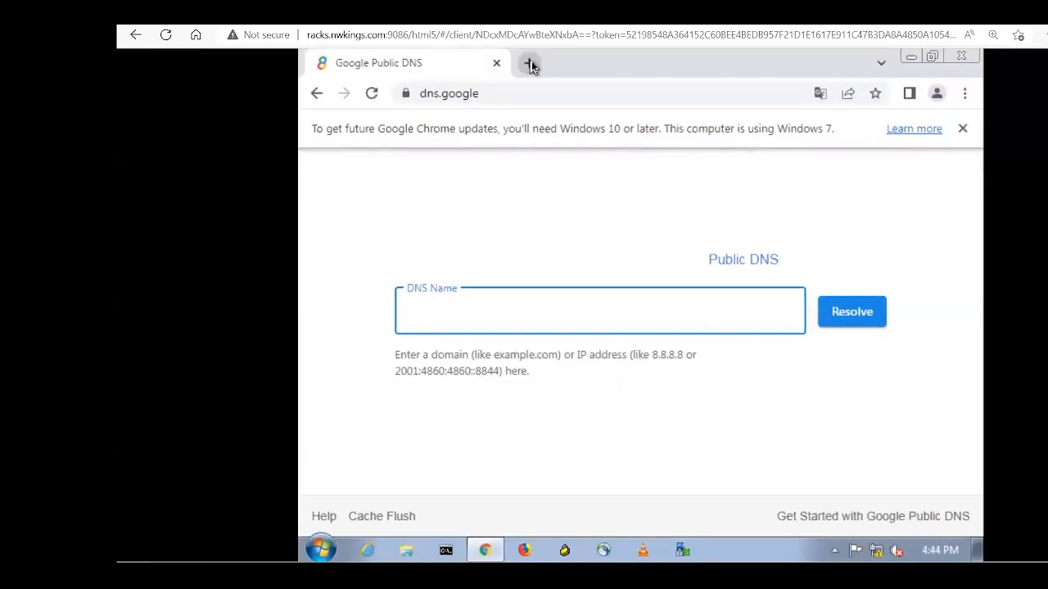
left_click(528, 64)
type("htt")
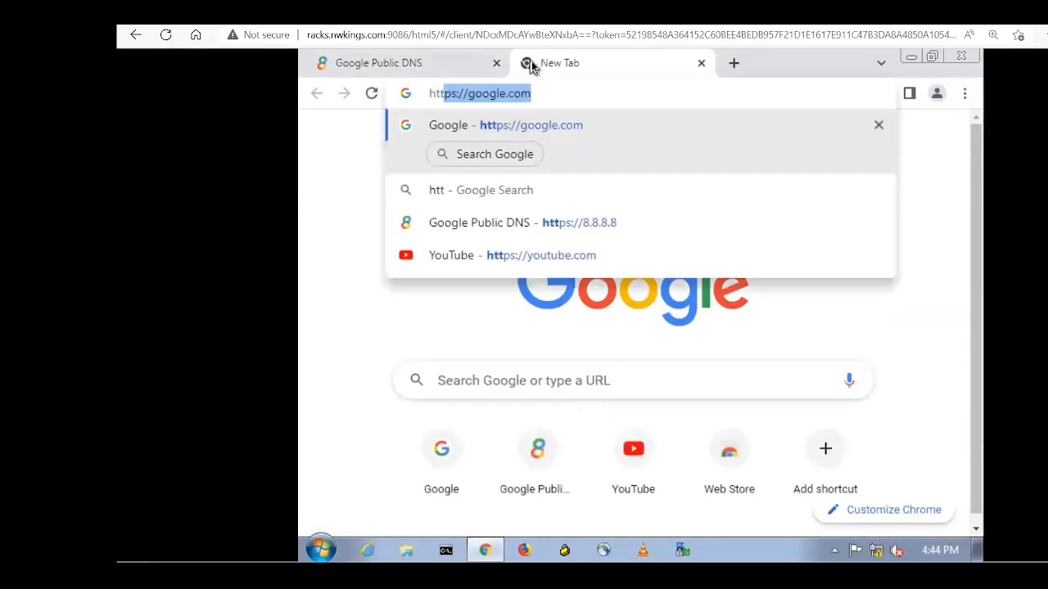
type("ps://")
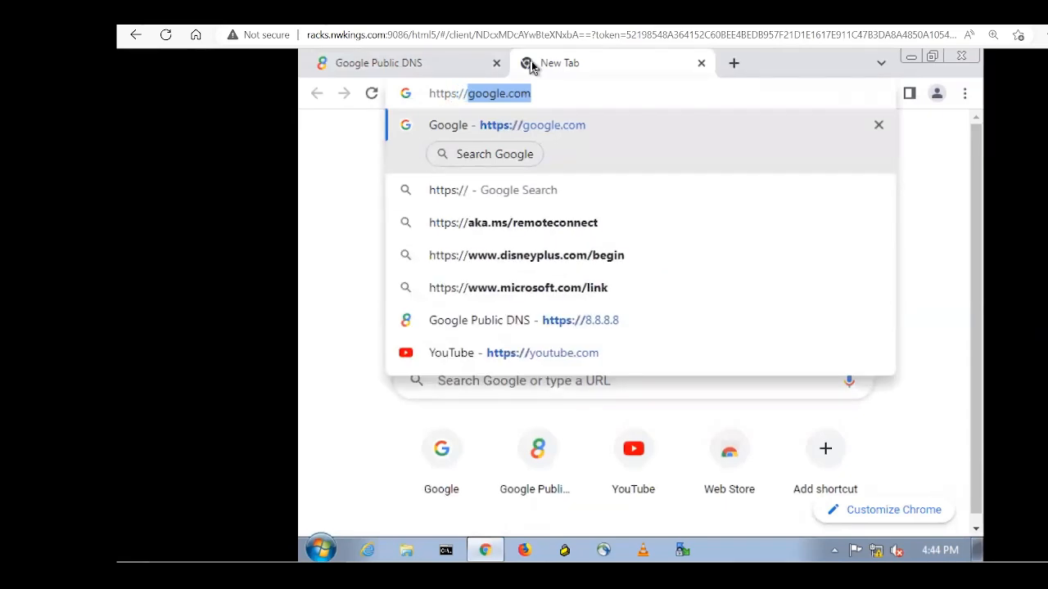
type("8")
key("Return")
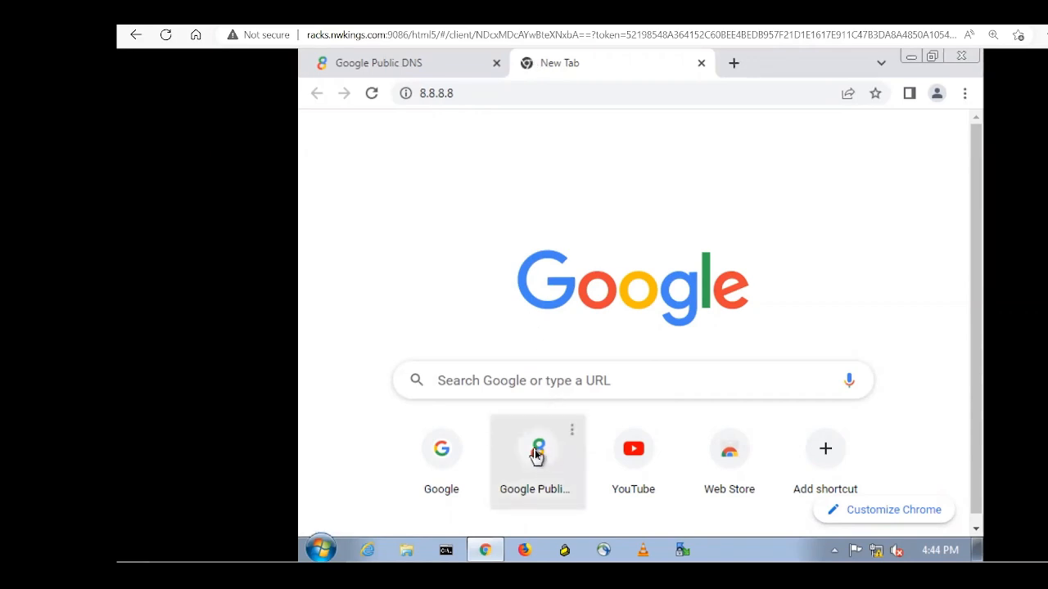
left_click(442, 456)
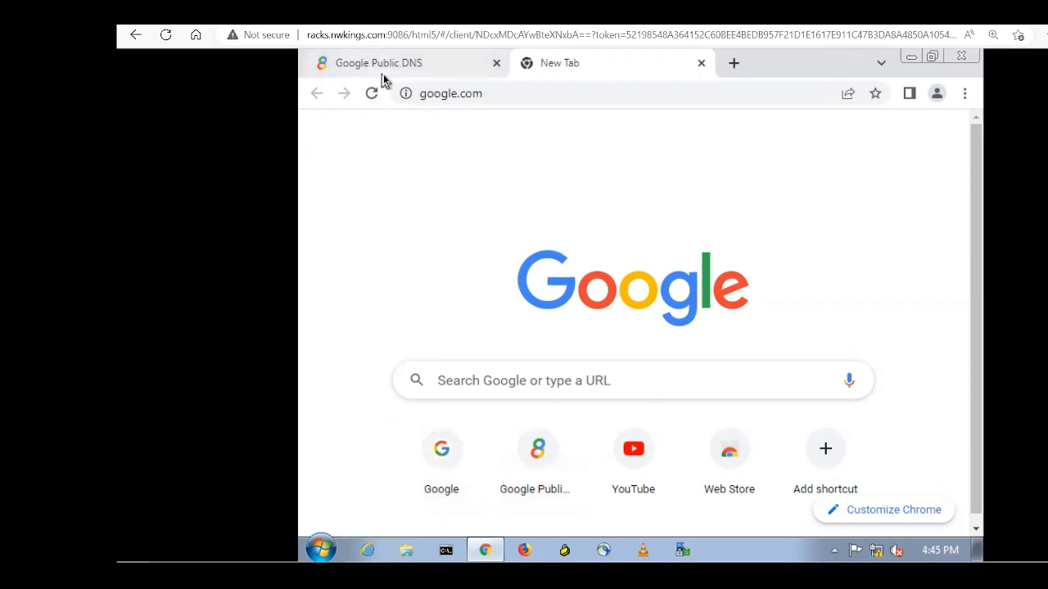
left_click(385, 69)
left_click(661, 66)
left_click(735, 64)
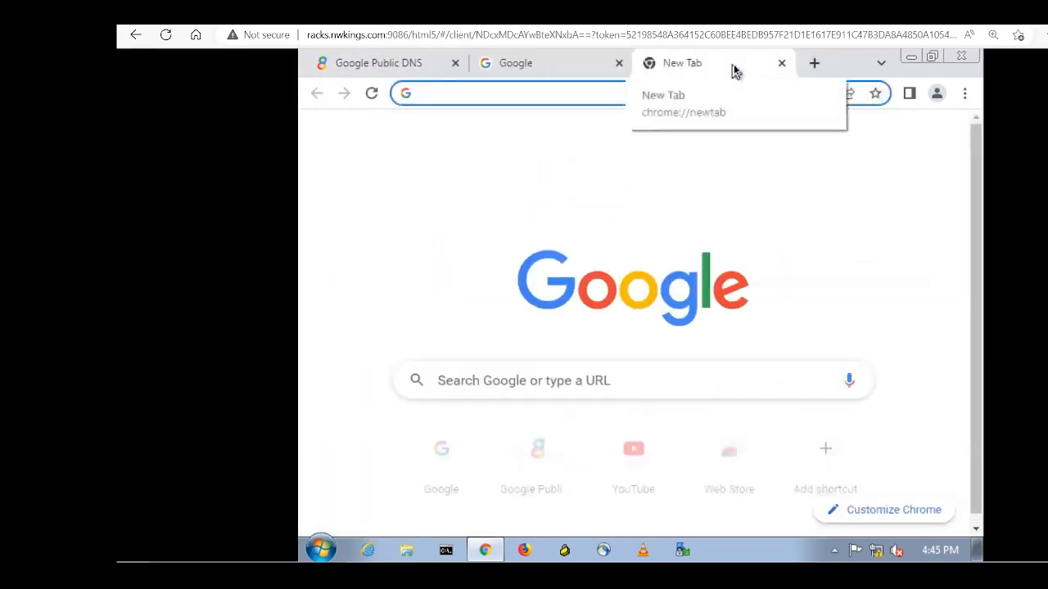
type("https:/")
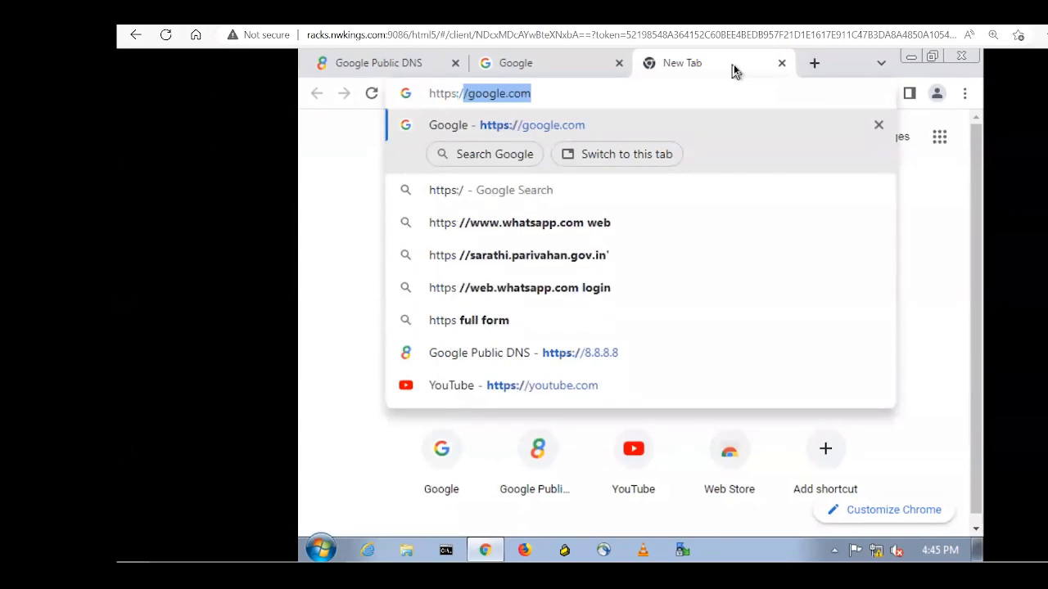
type("/8.8.8.8")
key("Return")
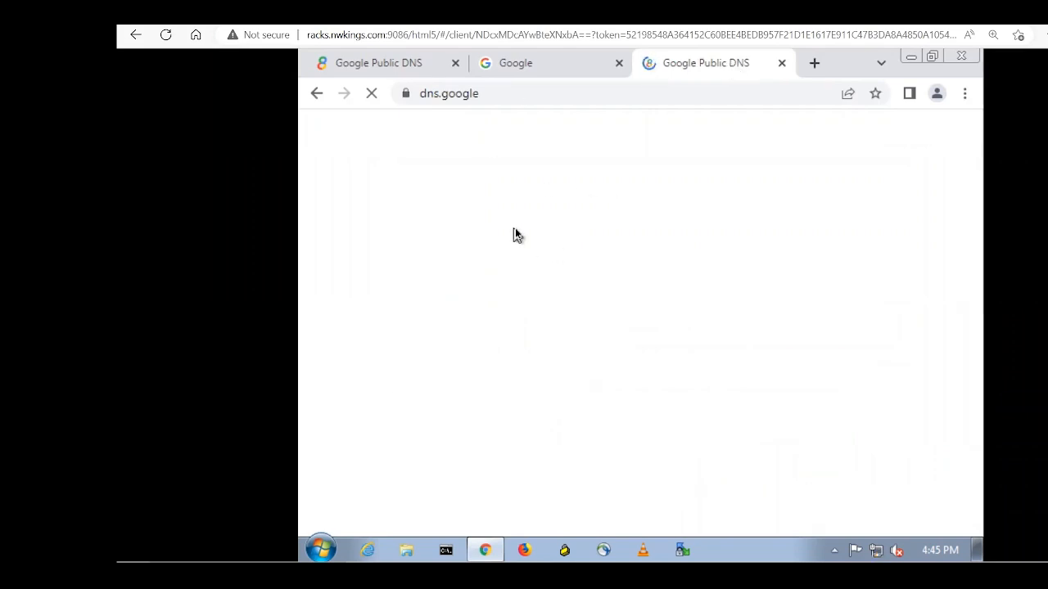
left_click(328, 12)
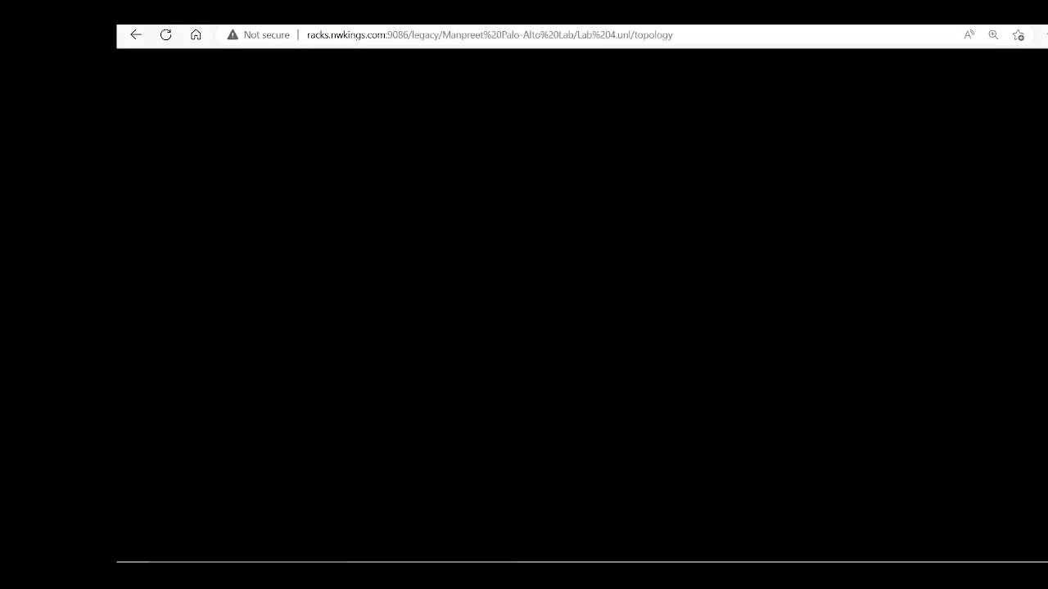
Step: Show the FWP.pcap packets with 'view-pcap follow yes filter-pcap FWP.pcap', then stop the live output
left_click(608, 366)
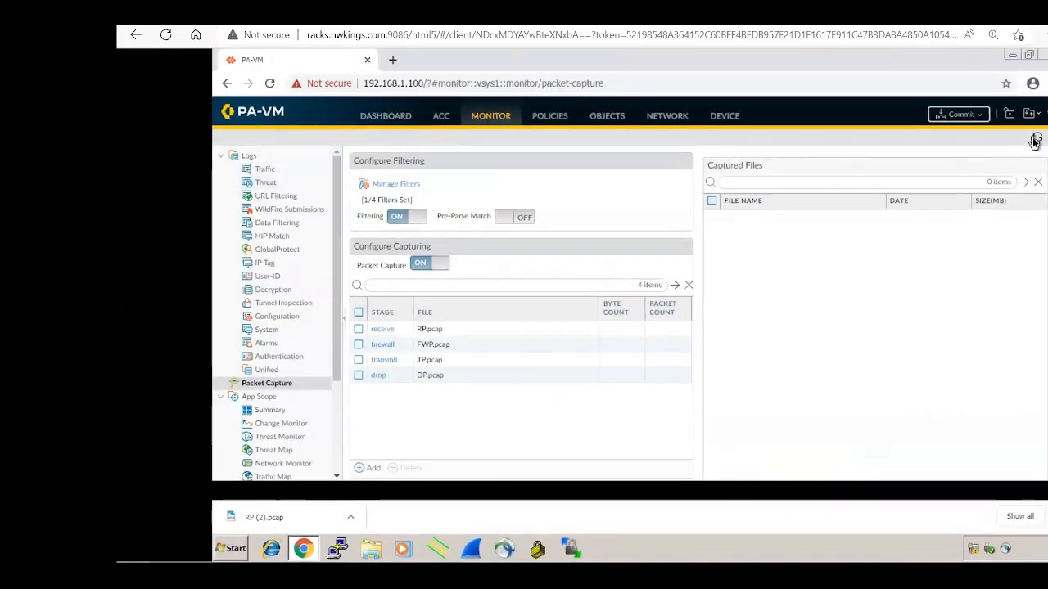
left_click(1035, 142)
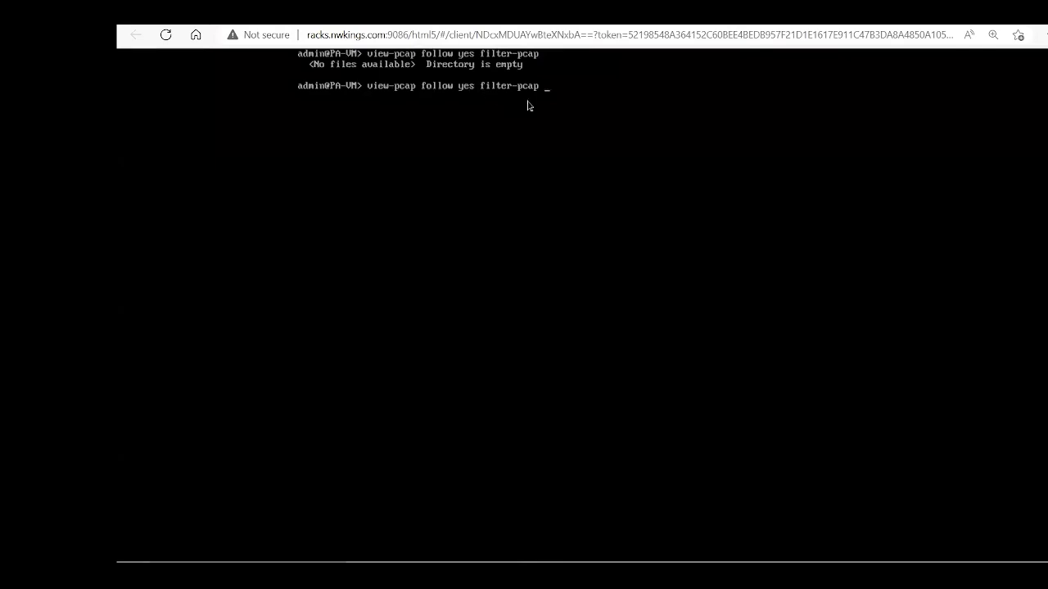
type("FWP.pcap")
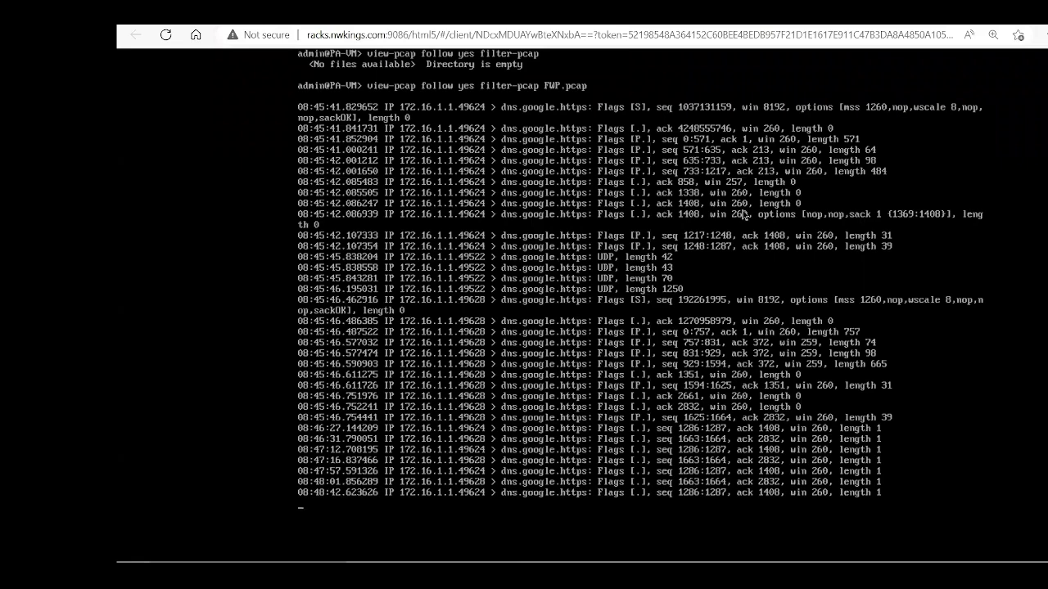
key("ctrl+l")
key("ctrl+c")
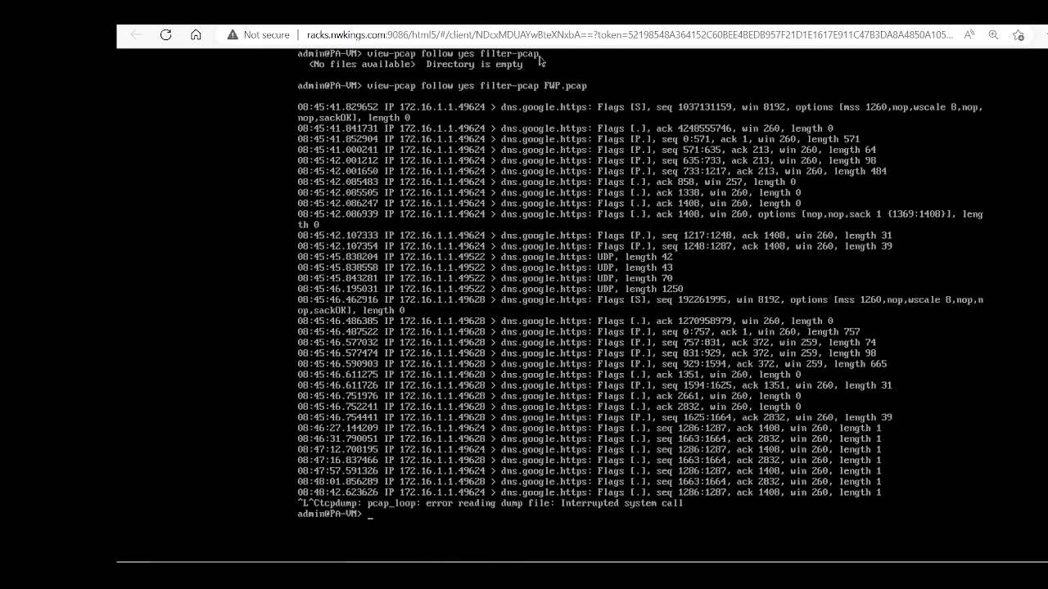
Step: Disable the packet filter with 'debug dataplane packet-diag set filter off' on a cleared console
key("alt+Tab")
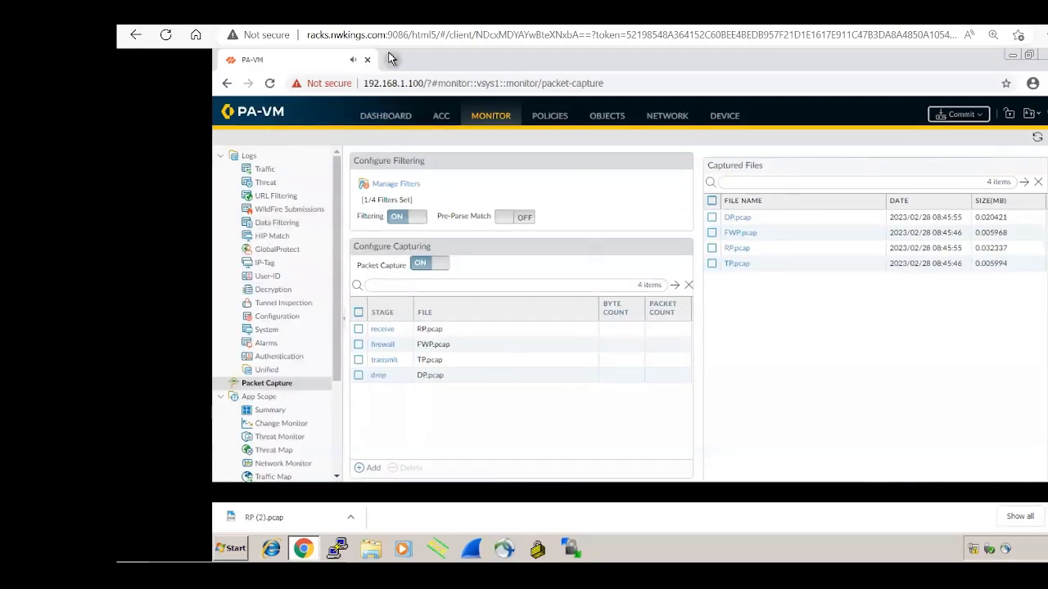
key("alt+Tab")
key("ctrl+l")
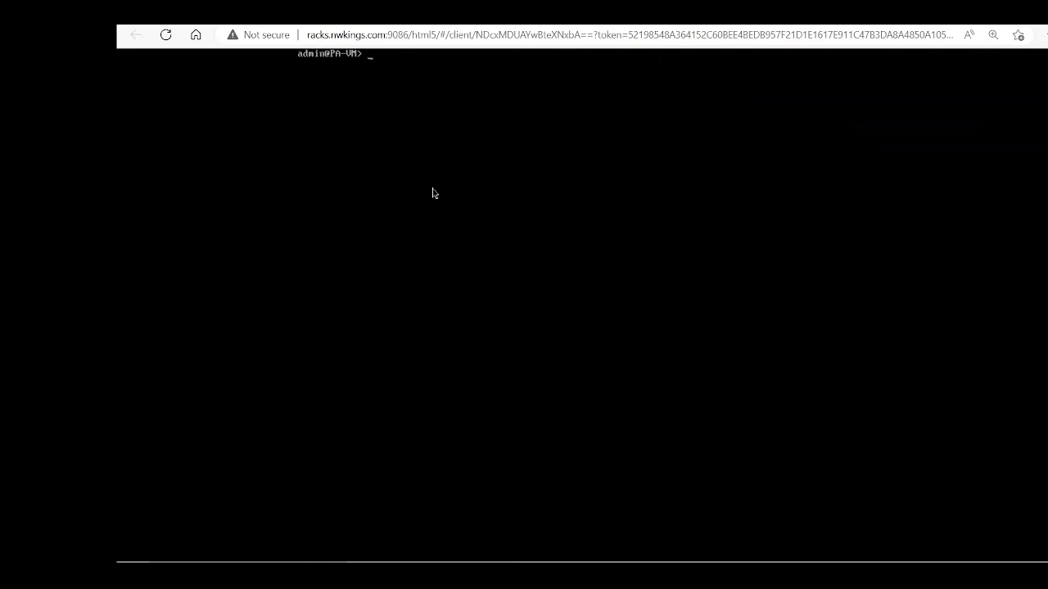
type("de")
key("question")
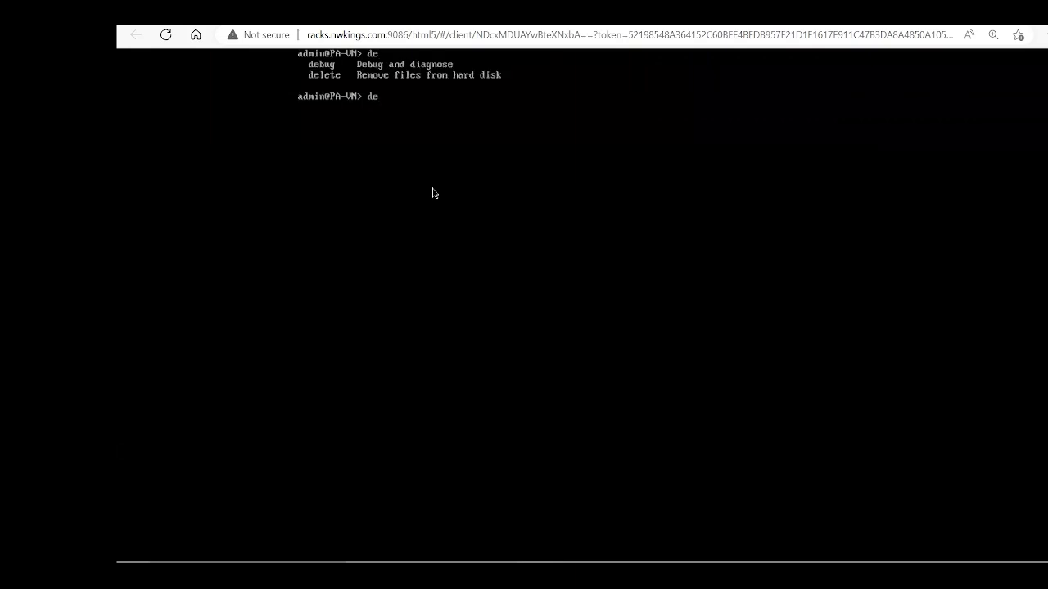
type("bug da")
key("Tab")
type("pa")
key("Tab")
type("set fi")
key("Tab")
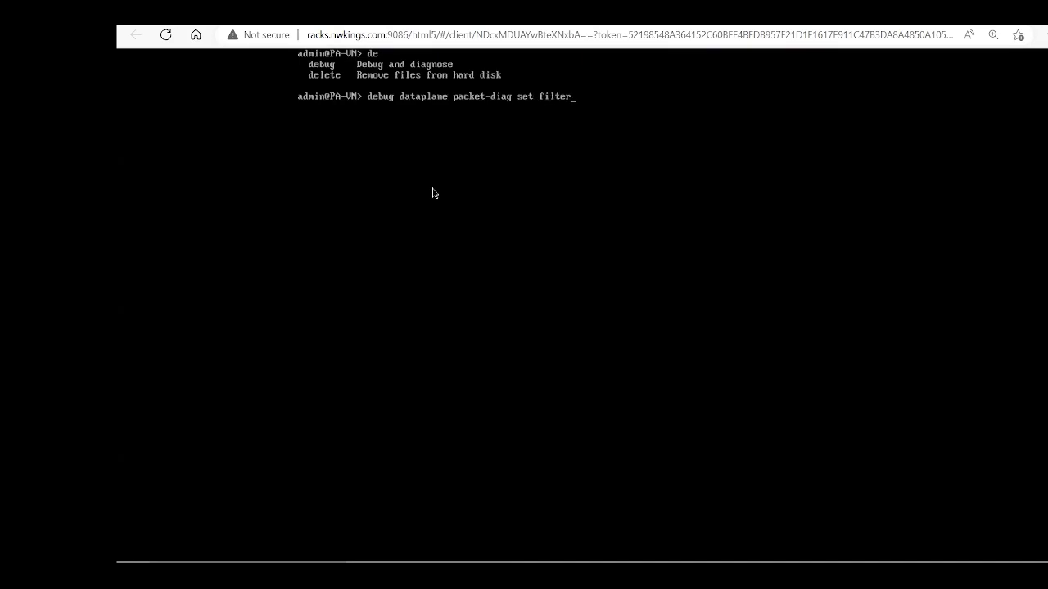
type("off")
key("BackSpace")
key("BackSpace")
key("BackSpace")
type("off")
key("Return")
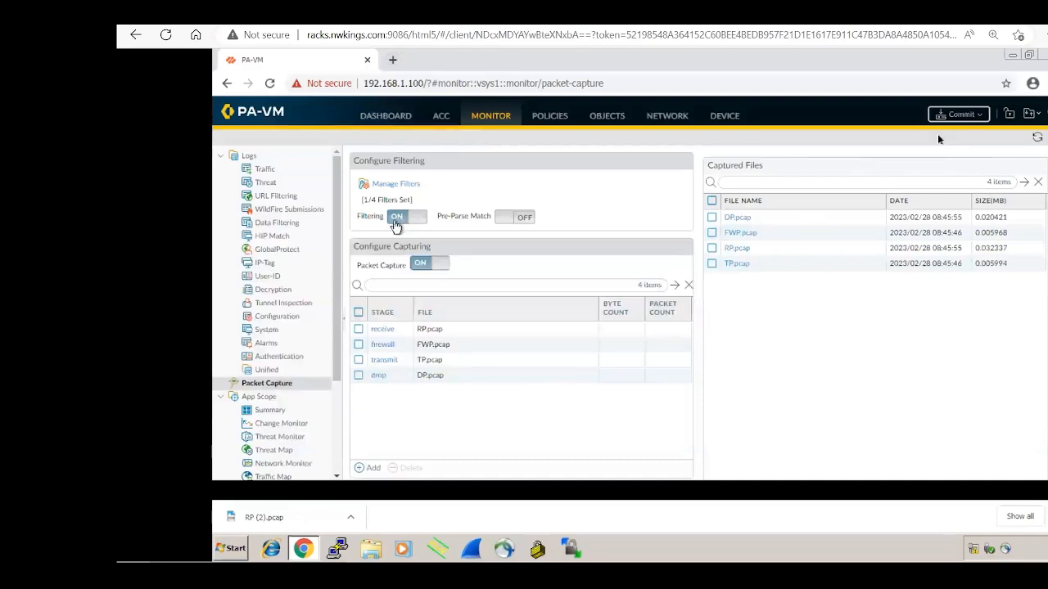
Step: Run 'debug dataplane packet-diag set capture off' and refresh the page to confirm capture is off
left_click(1037, 141)
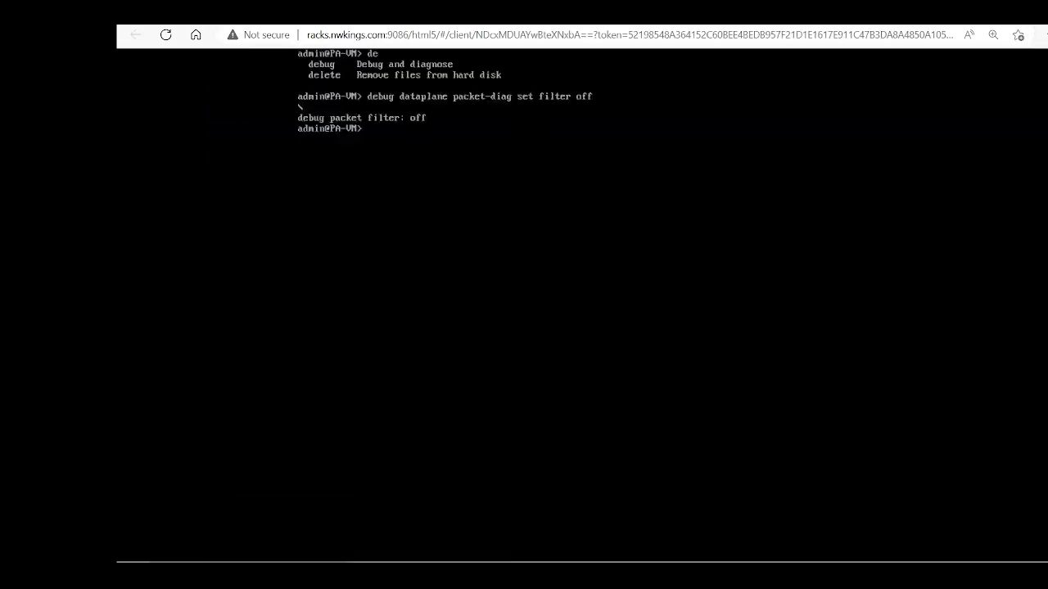
key("Up")
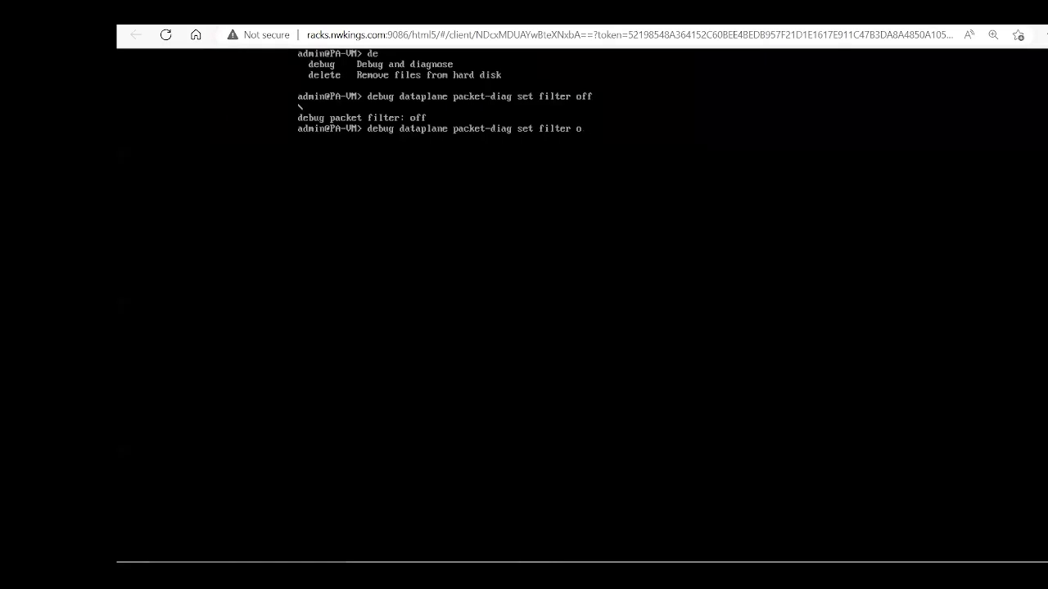
key("question")
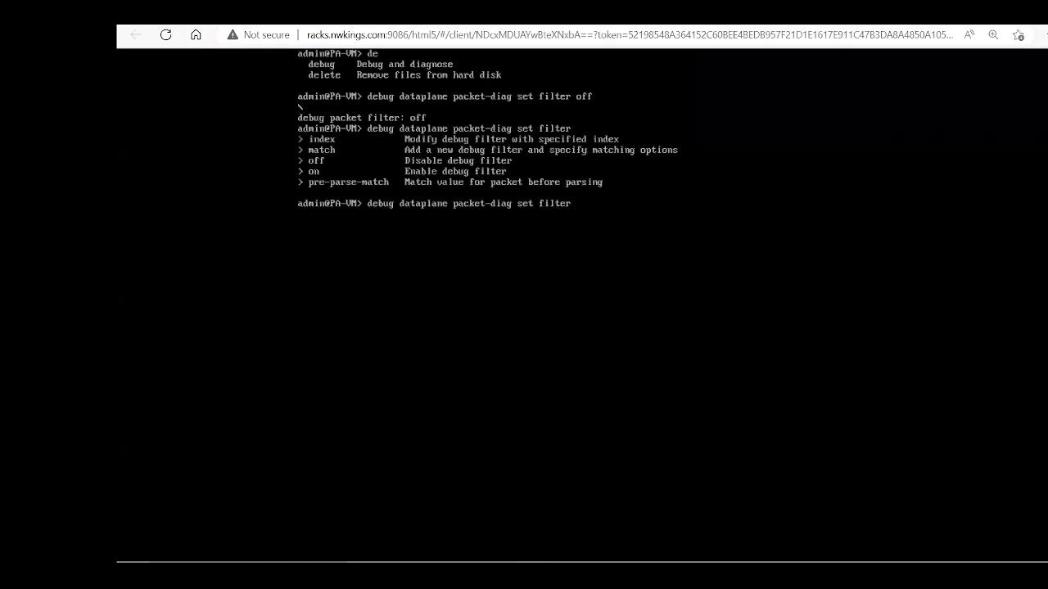
type("match")
key("BackSpace")
key("BackSpace")
key("BackSpace")
type("ma")
key("BackSpace")
key("BackSpace")
key("BackSpace")
key("BackSpace")
key("BackSpace")
key("BackSpace")
key("BackSpace")
key("Tab")
type("off")
key("Return")
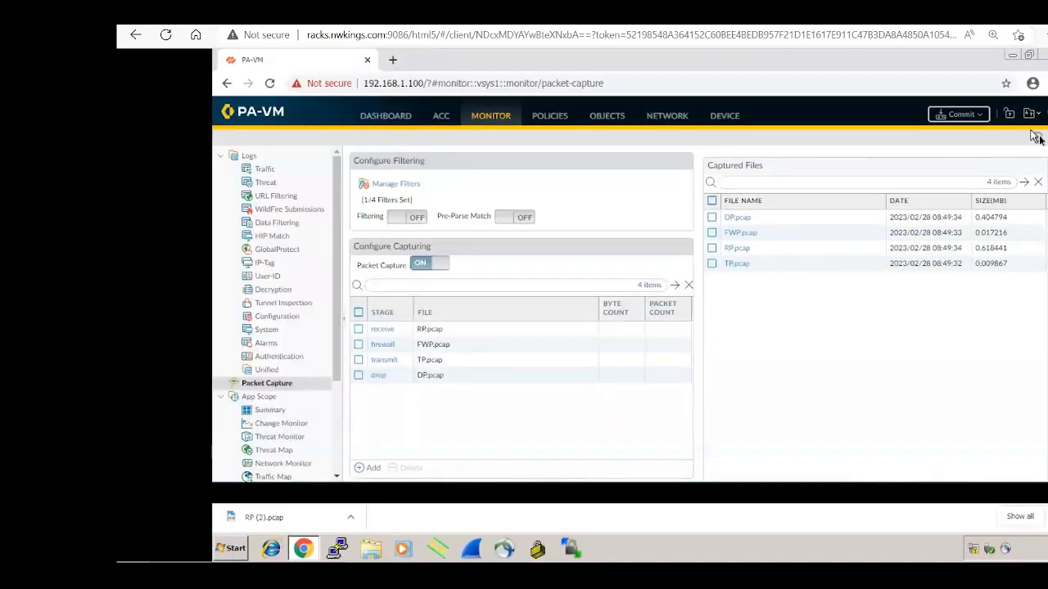
left_click(1038, 139)
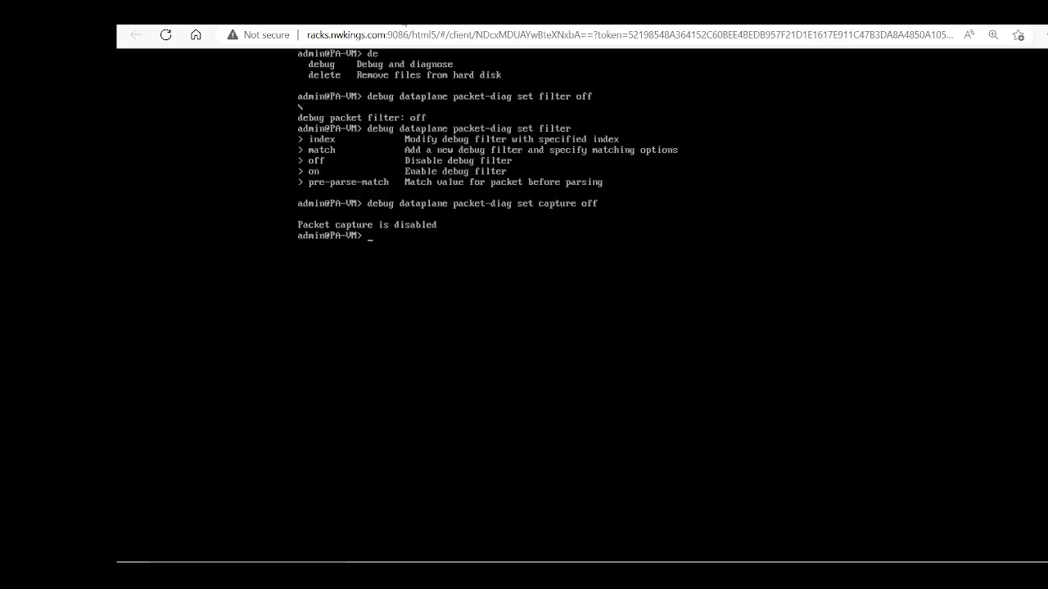
Step: Browse the capture help down to 'capture stage firewall file FWP.pcap' without running it
key("Up")
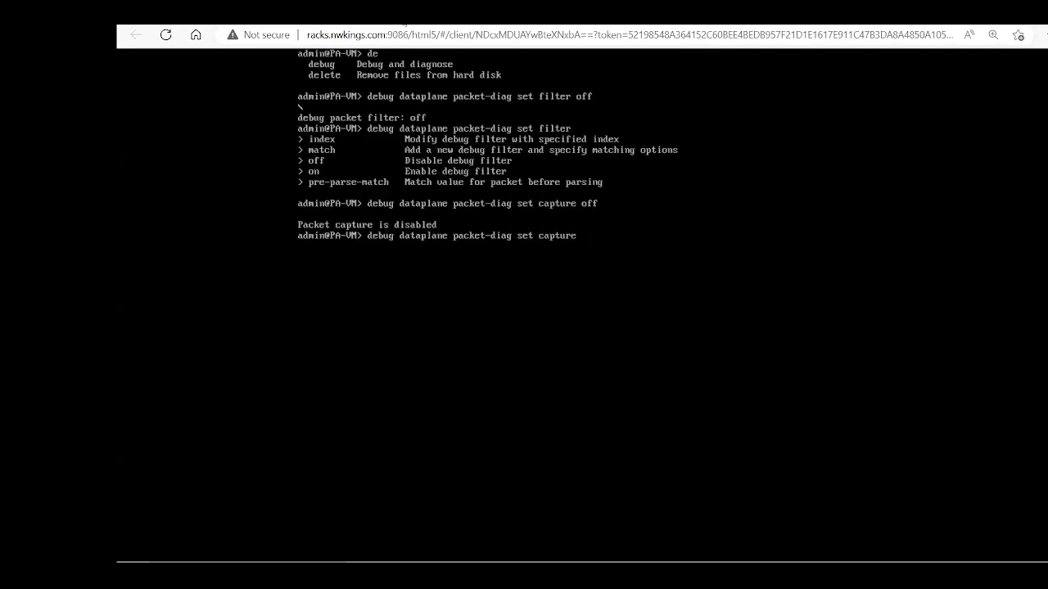
key("question")
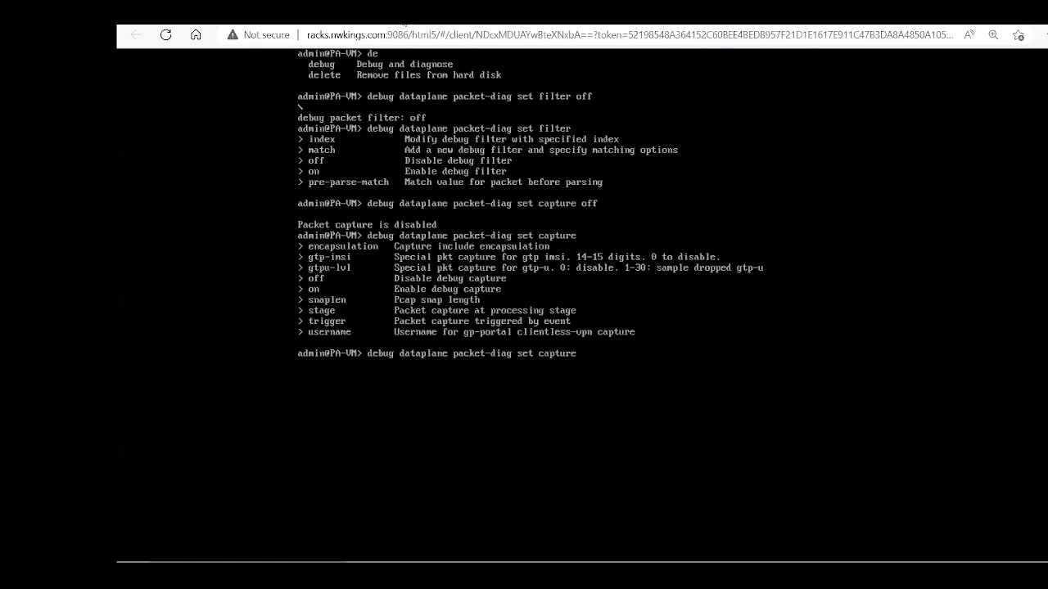
type("d")
key("BackSpace")
type("stage")
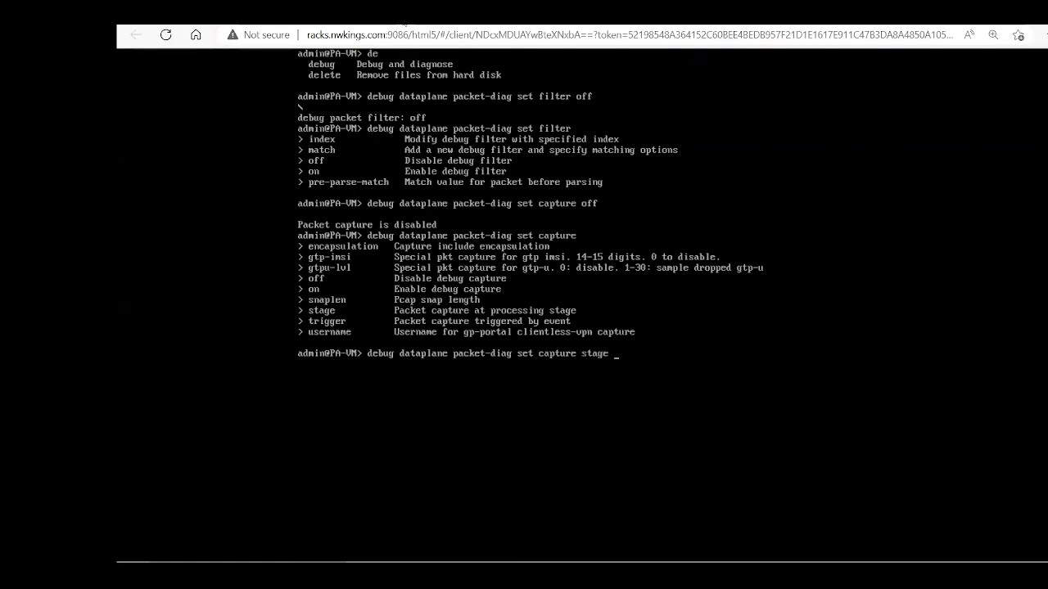
type(" firewall")
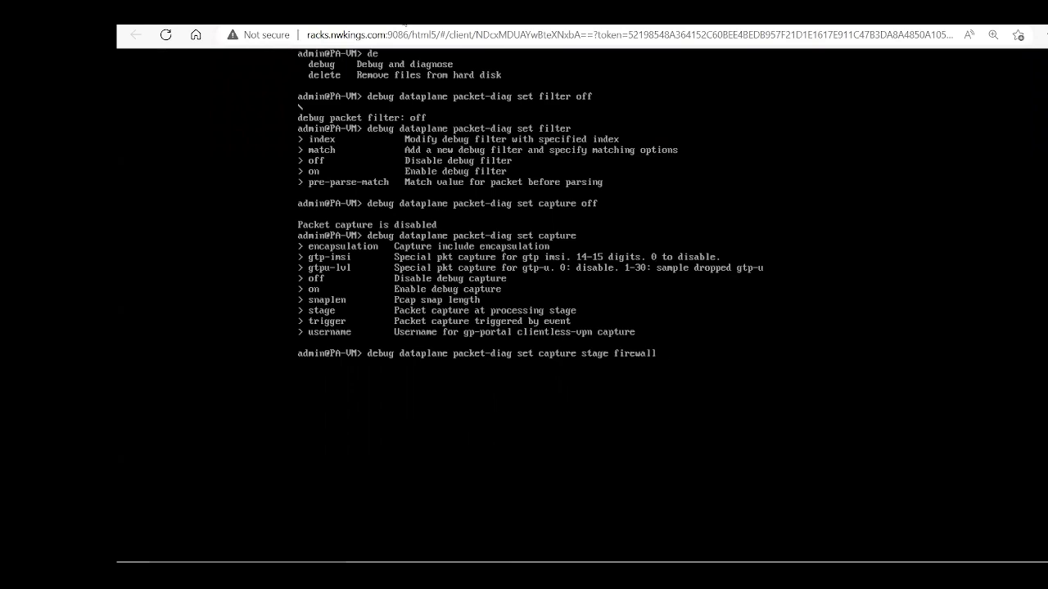
key("question")
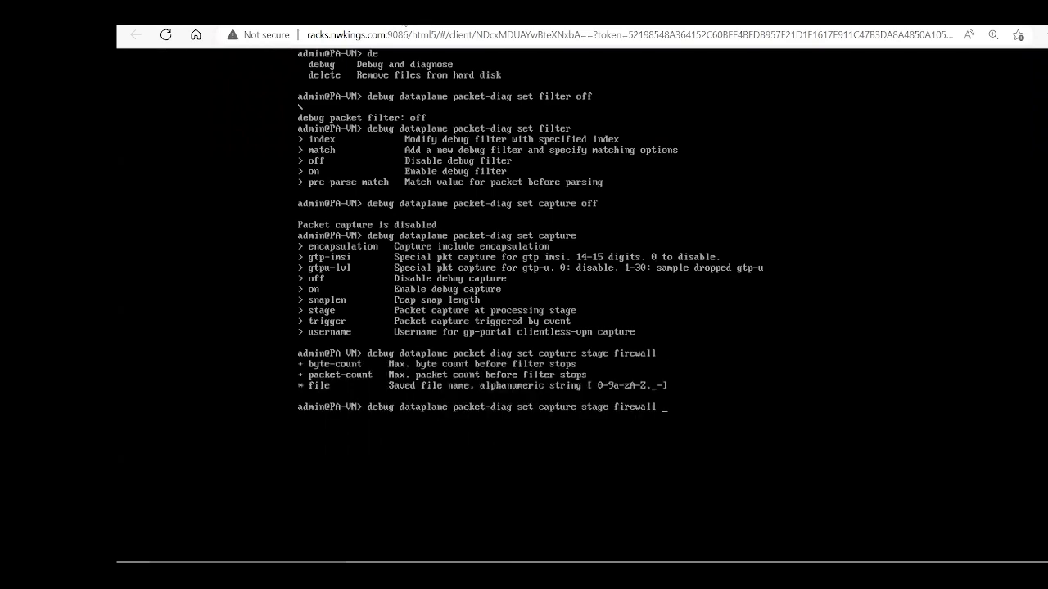
type("file")
key("question")
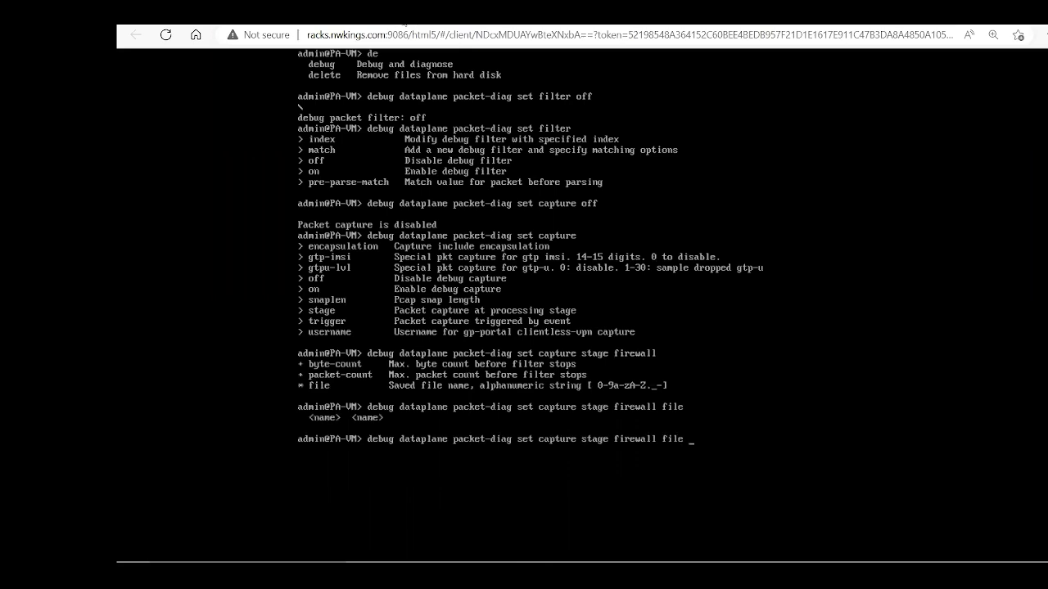
type("FWP.pcap")
key("question")
Step: Trim the command back to list the set and packet-diag options, then clear the screen
key("BackSpace")
key("BackSpace")
key("BackSpace")
key("BackSpace")
key("BackSpace")
key("BackSpace")
key("BackSpace")
key("BackSpace")
key("BackSpace")
key("BackSpace")
key("BackSpace")
key("BackSpace")
key("BackSpace")
key("BackSpace")
key("BackSpace")
key("BackSpace")
key("BackSpace")
key("BackSpace")
key("BackSpace")
key("BackSpace")
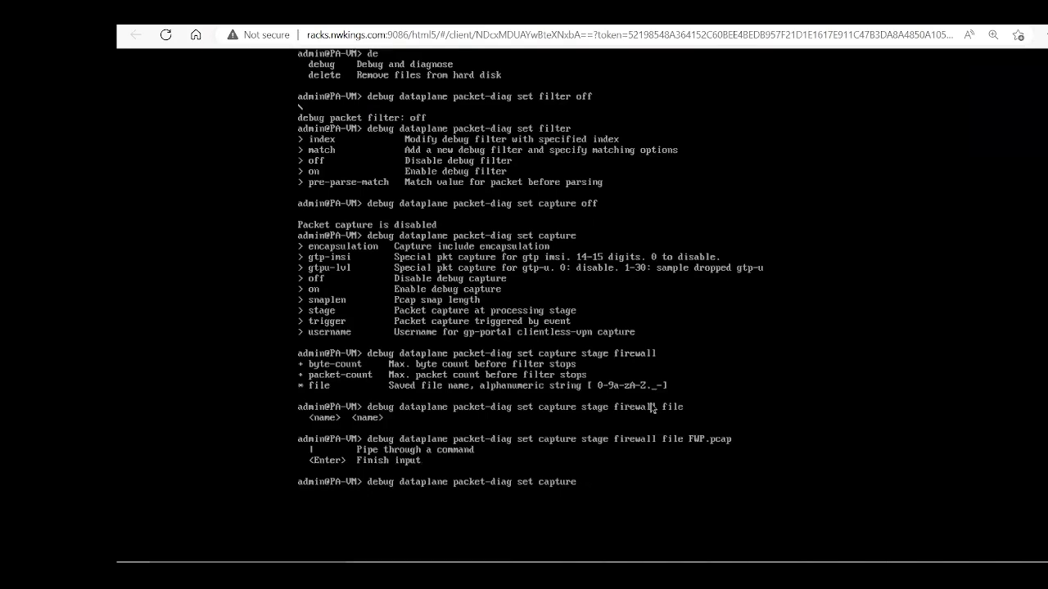
key("BackSpace")
key("BackSpace")
key("BackSpace")
key("BackSpace")
key("BackSpace")
key("BackSpace")
key("question")
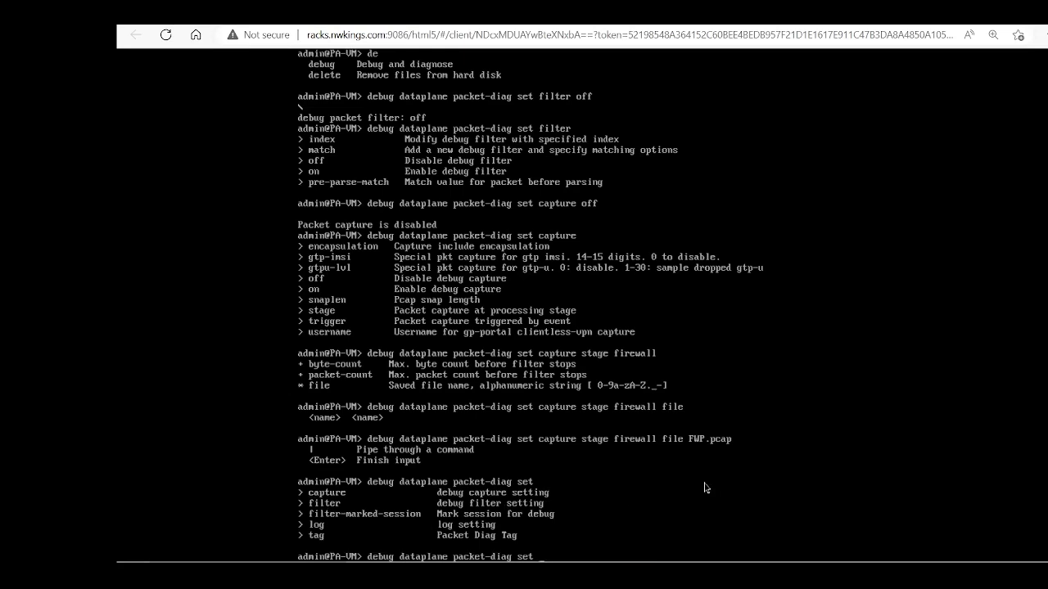
key("BackSpace")
key("BackSpace")
key("question")
key("ctrl+l")
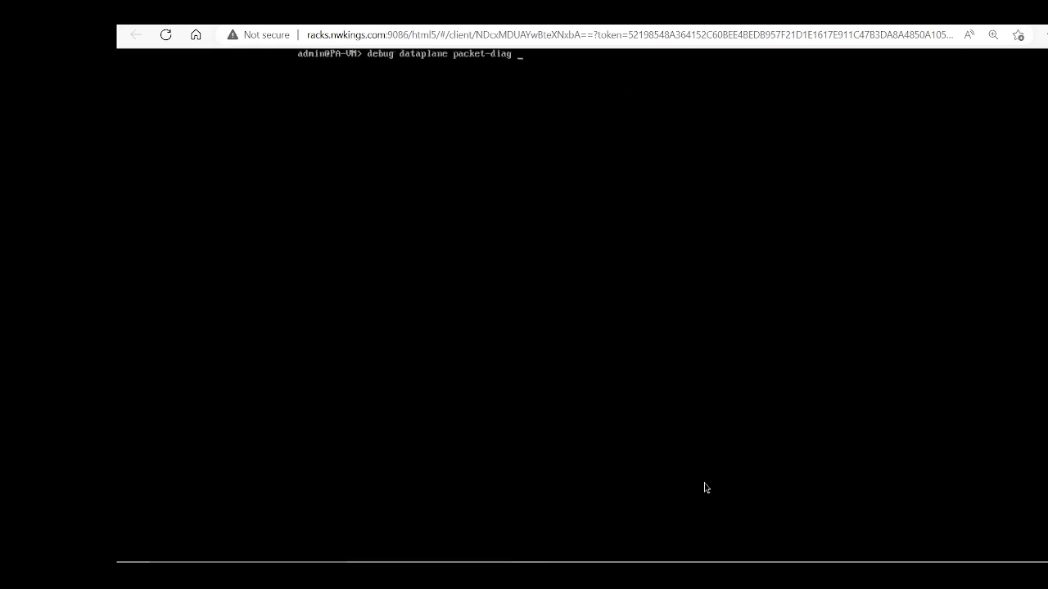
Step: Reset all packet-diag settings to default with 'debug dataplane packet-diag clear all'
key("question")
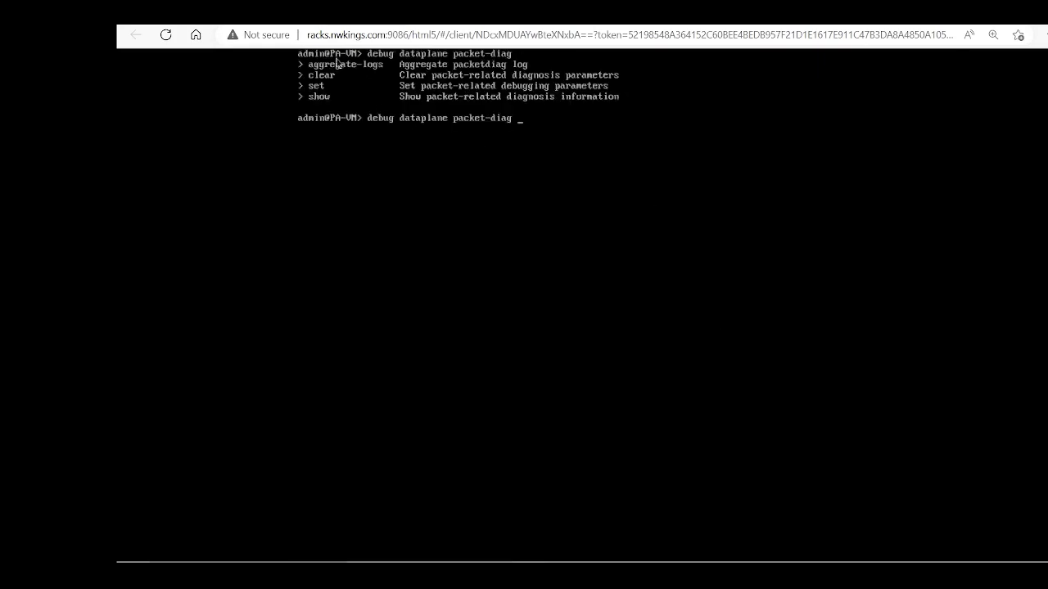
type("clear")
key("question")
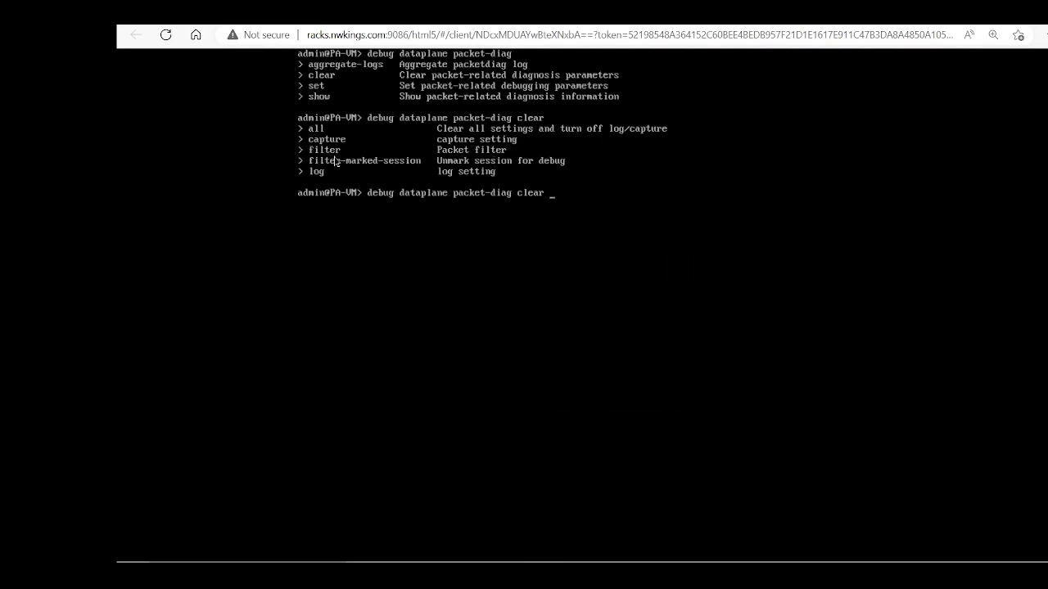
type("all")
key("Return")
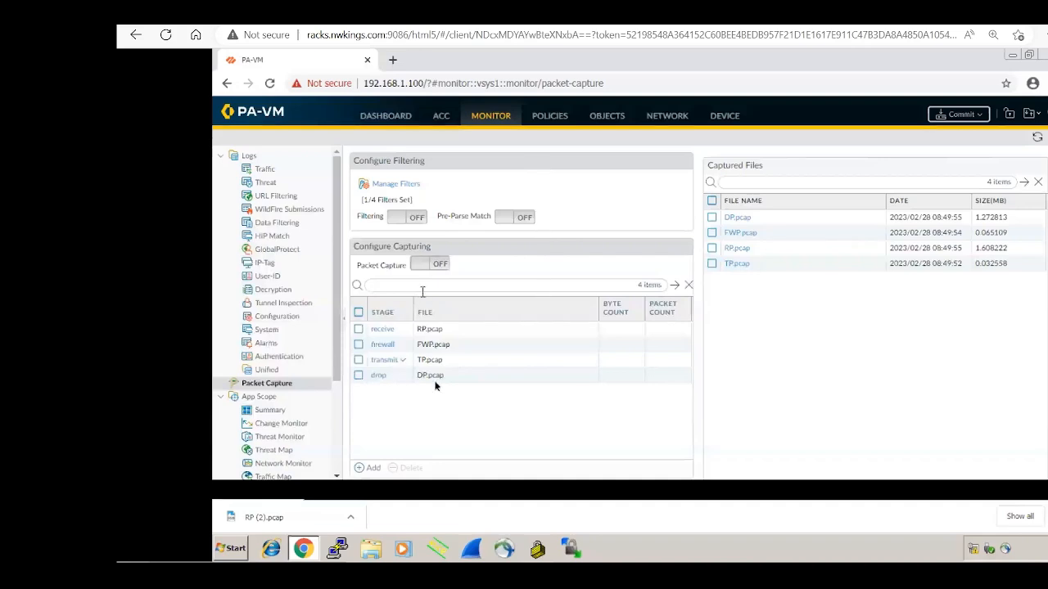
Step: Confirm the filter list is empty, then refresh to show 0/4 filters and no stages
left_click(400, 185)
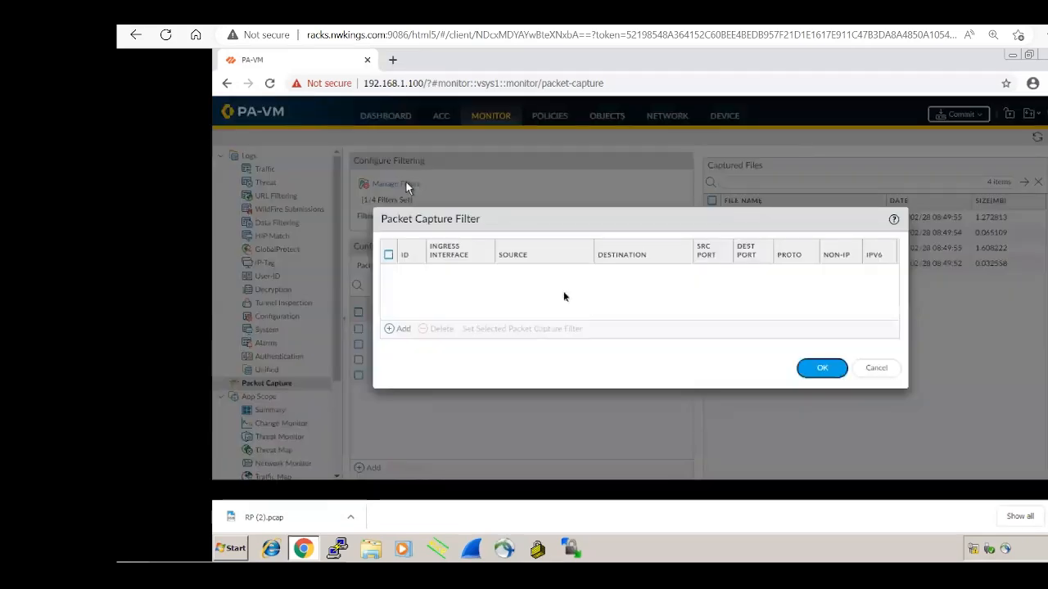
left_click(874, 369)
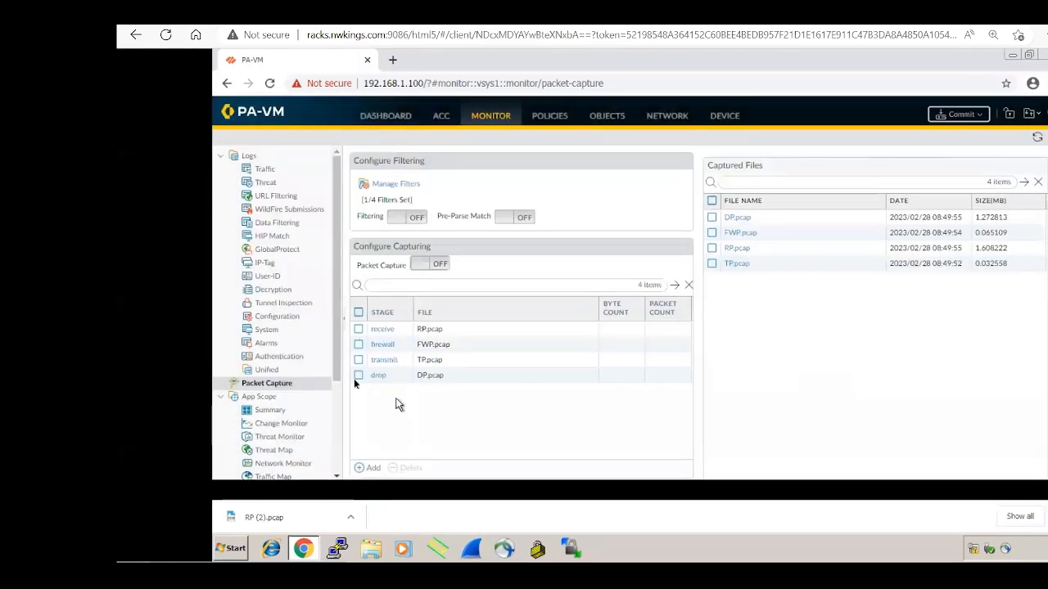
left_click(1037, 140)
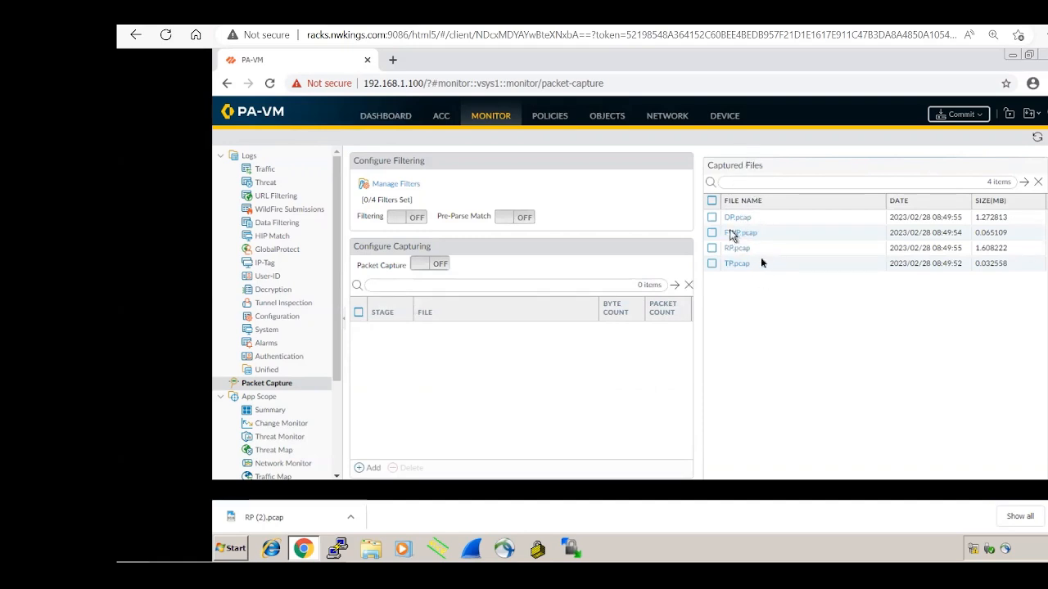
Step: Select DP, FWP, RP and TP.pcap and choose Delete to reach the confirmation
left_click(713, 218)
left_click(712, 233)
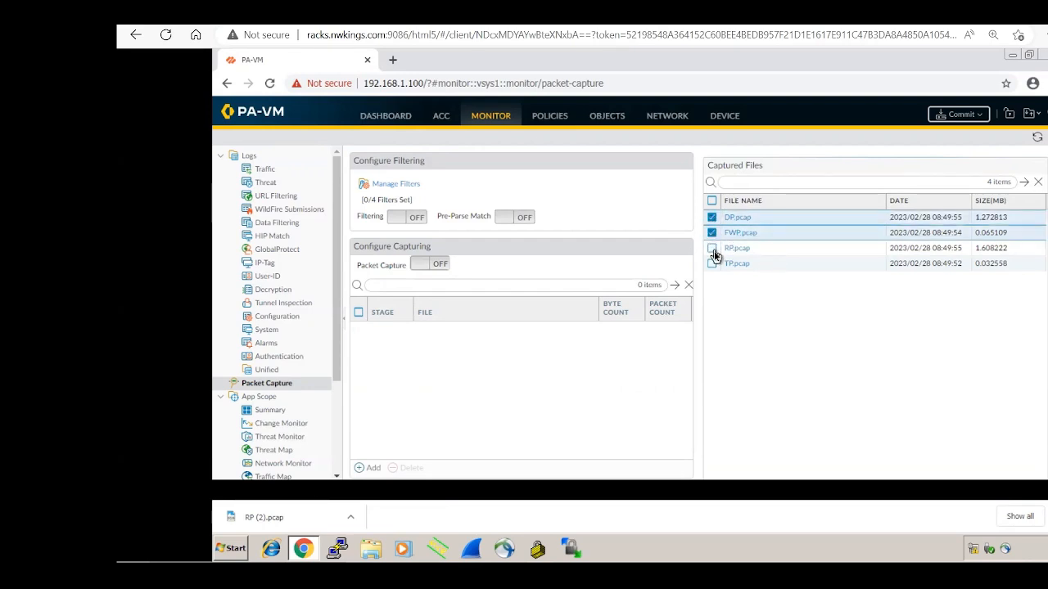
left_click(712, 248)
left_click(712, 263)
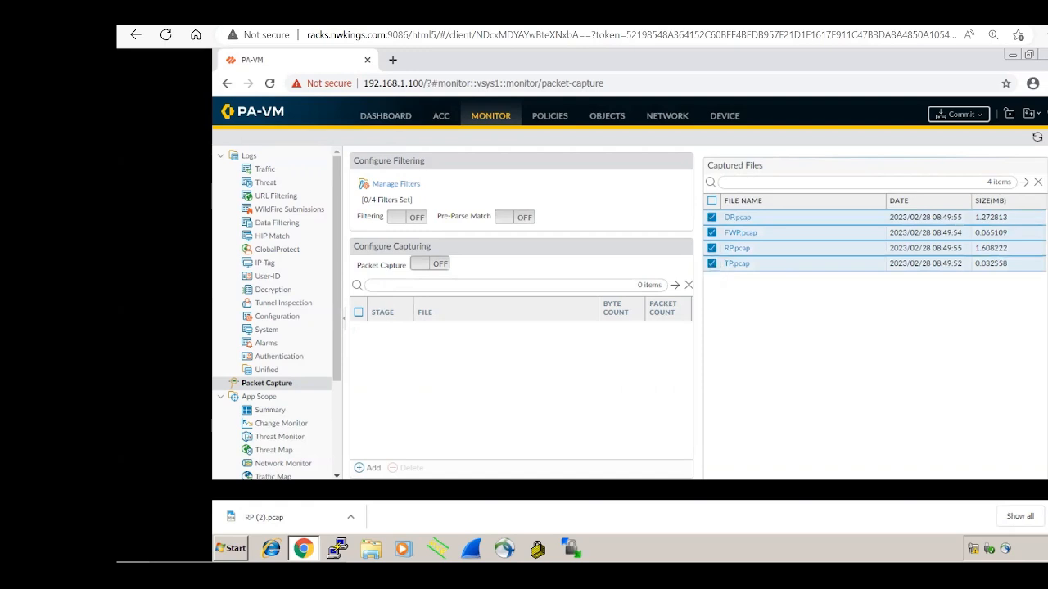
scroll(728, 448, "down", 2)
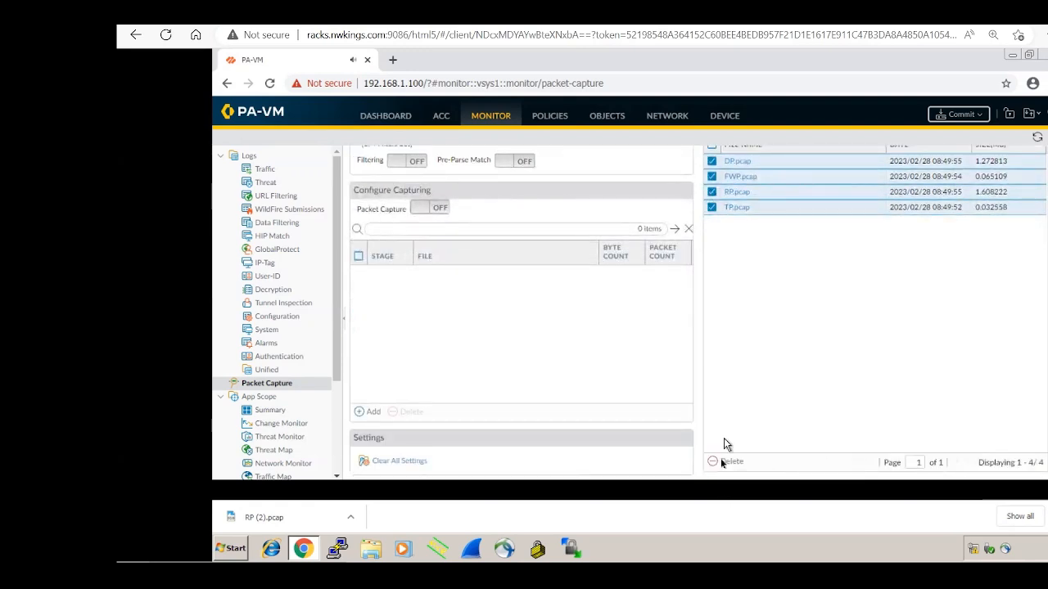
left_click(722, 466)
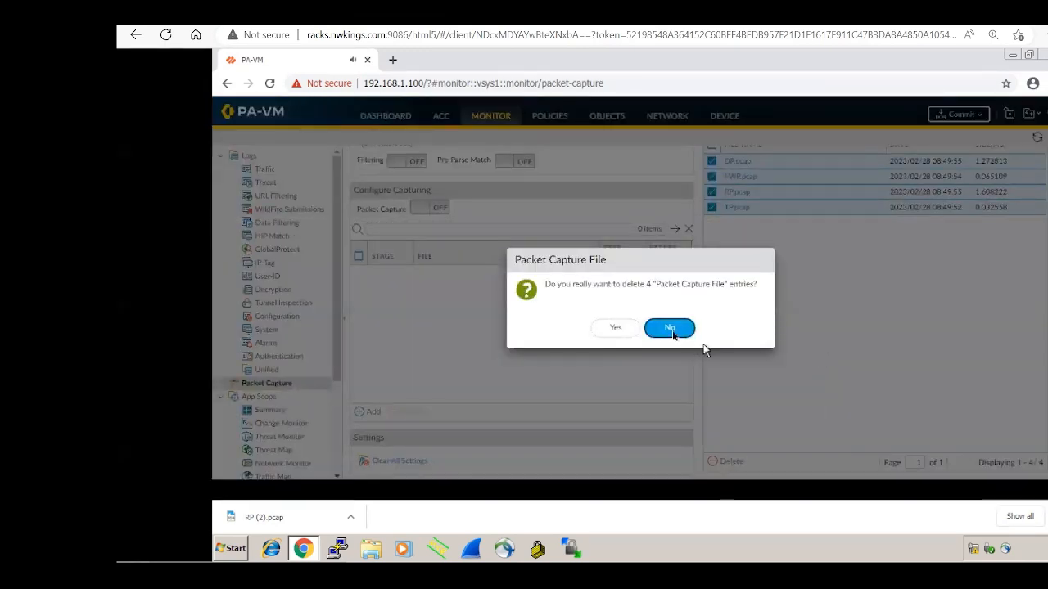